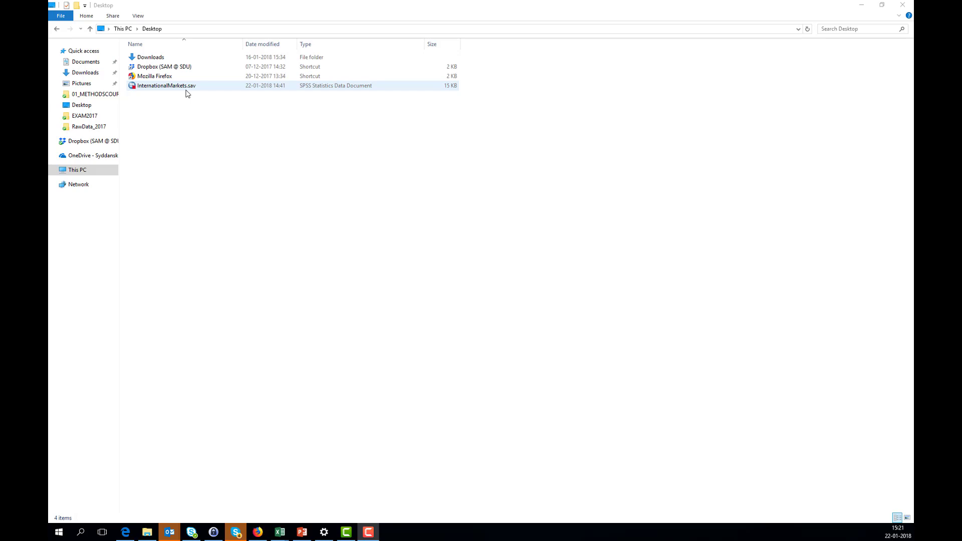
# Open the InternationalMarkets.sav dataset from the Desktop in SPSS Statistics.
pyautogui.doubleClick(163, 86)
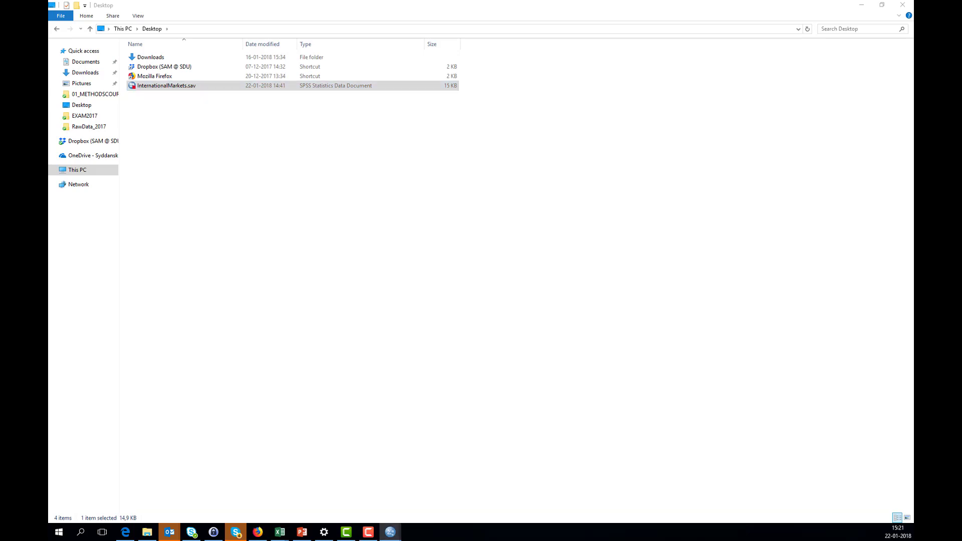
pyautogui.moveTo(485, 539); pyautogui.dragTo(466, 42)
pyautogui.click(608, 42)
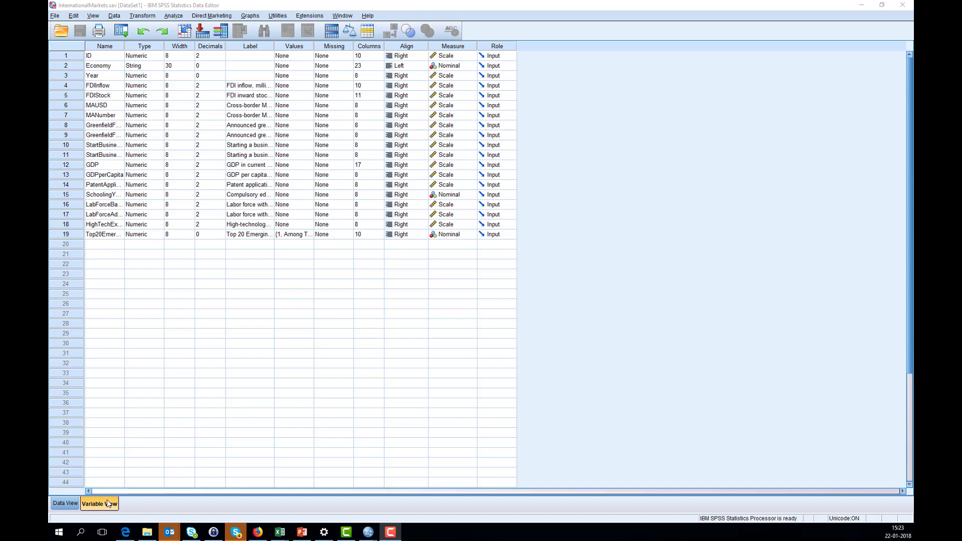
# Examine the first case's values for GDP per capita, GDP, business start rank, greenfield FDI and FDI stock in Data View.
pyautogui.click(58, 508)
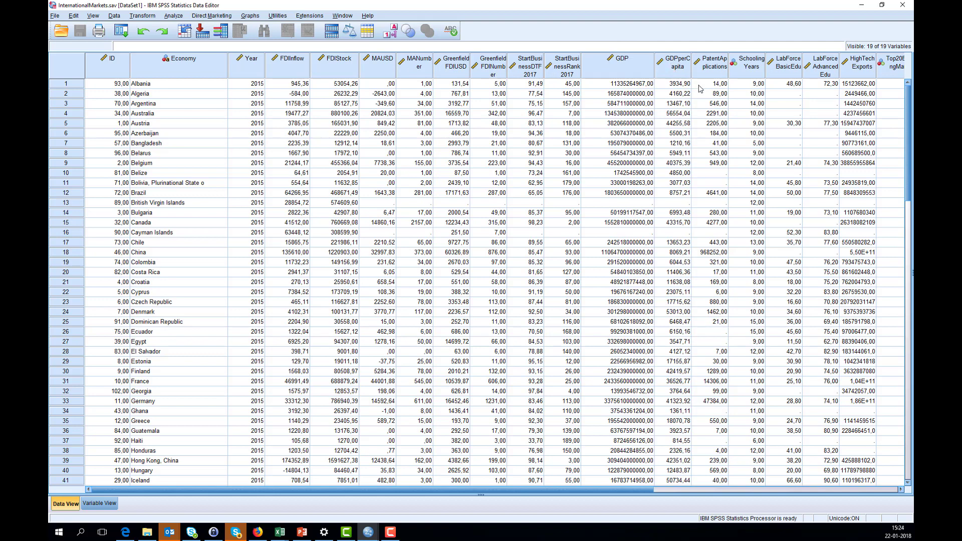
pyautogui.click(682, 86)
pyautogui.click(642, 85)
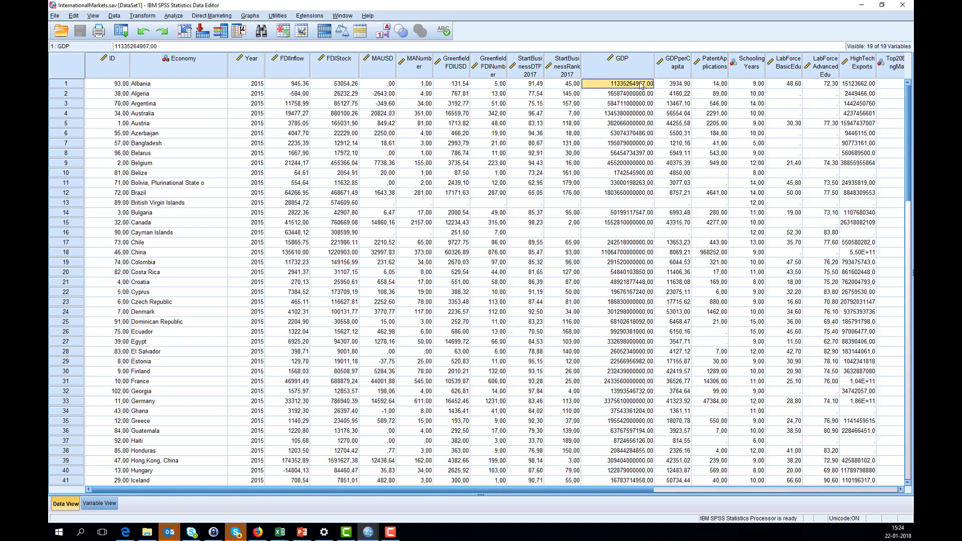
pyautogui.click(561, 85)
pyautogui.click(465, 85)
pyautogui.click(348, 89)
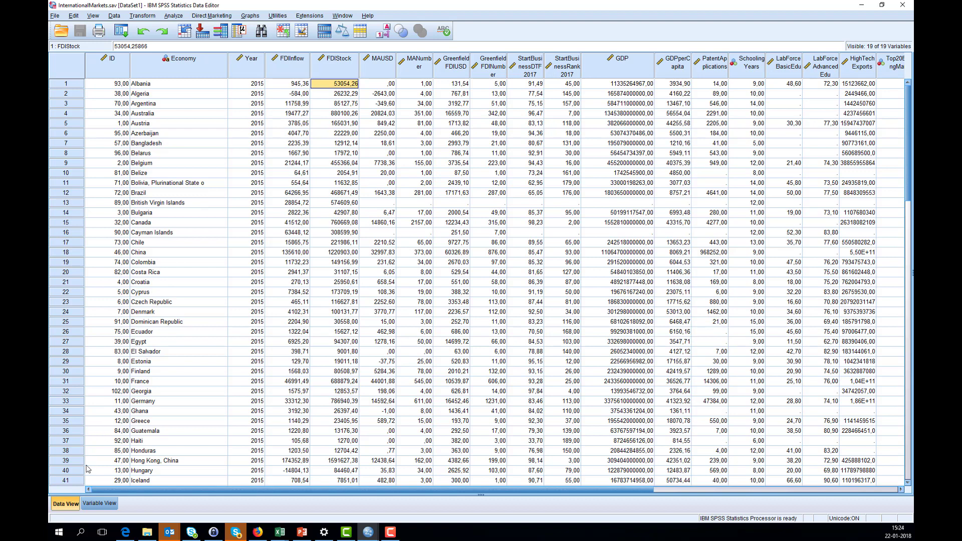
# Widen the Name and Label columns in Variable View so the full variable names and labels can be read.
pyautogui.click(102, 505)
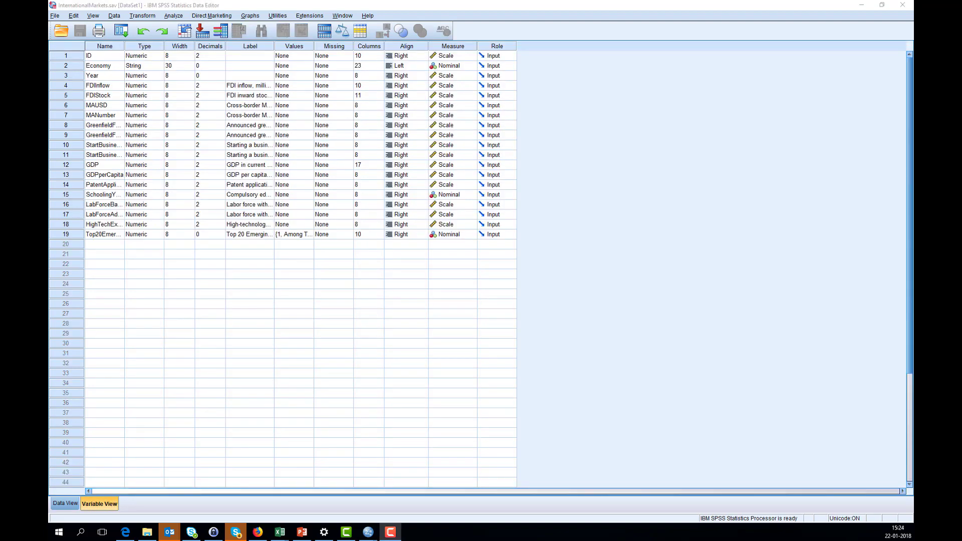
pyautogui.doubleClick(125, 46)
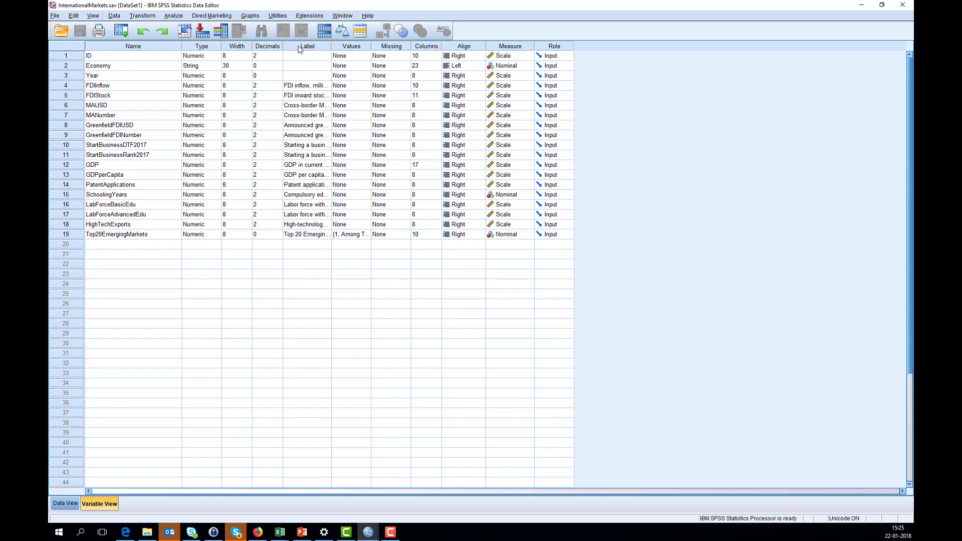
pyautogui.moveTo(331, 47); pyautogui.dragTo(602, 46)
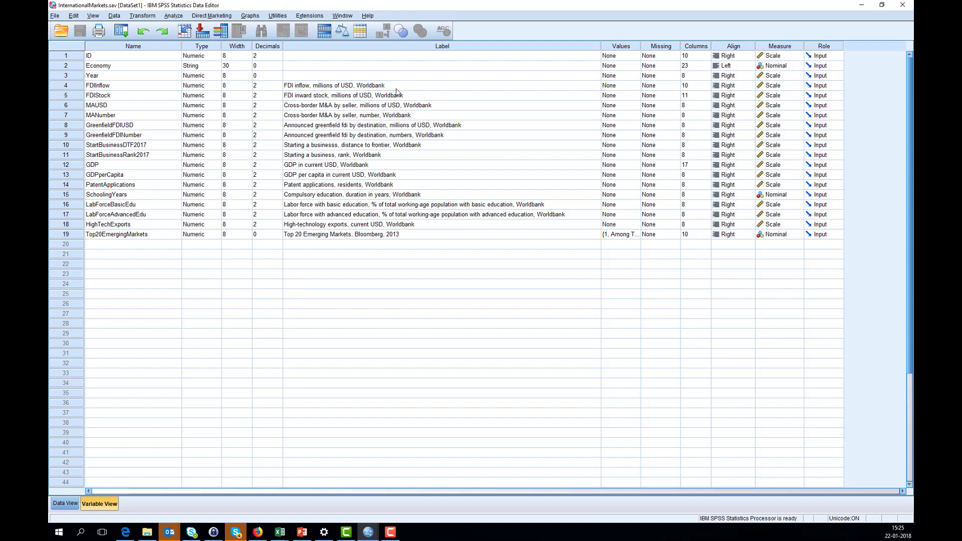
# Change the FDIInflow variable's label to "Foreign direct investment inflow, millions of USD, Worldbank".
pyautogui.click(322, 88)
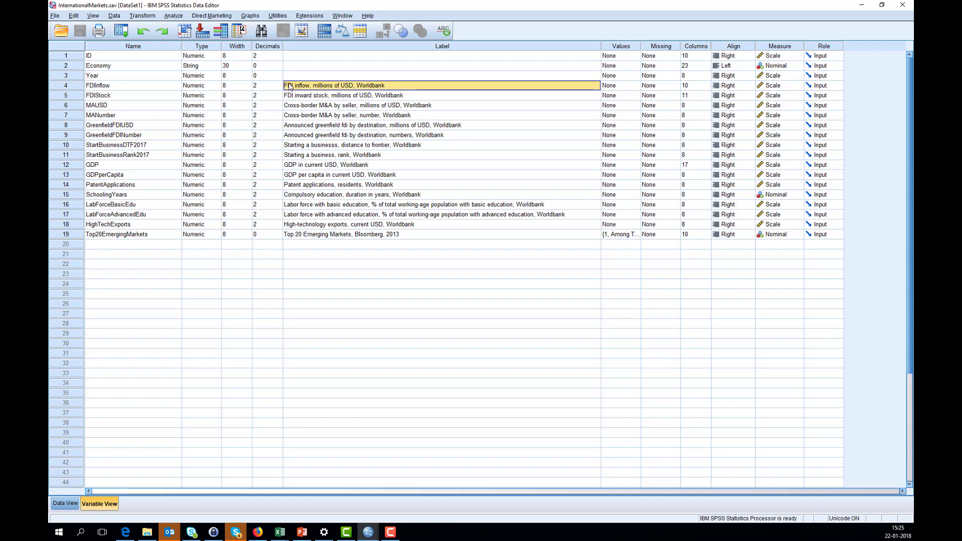
pyautogui.click(290, 88)
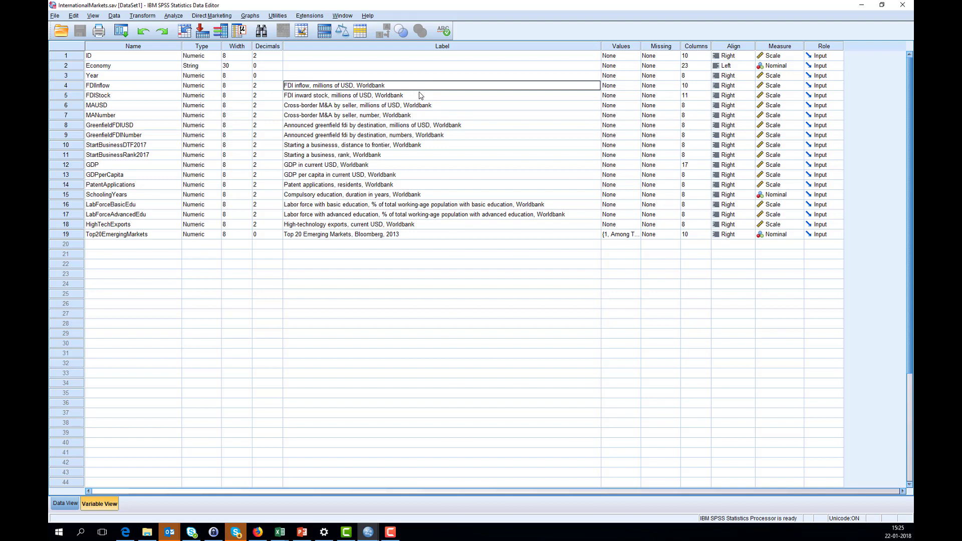
pyautogui.write('oreign direct')
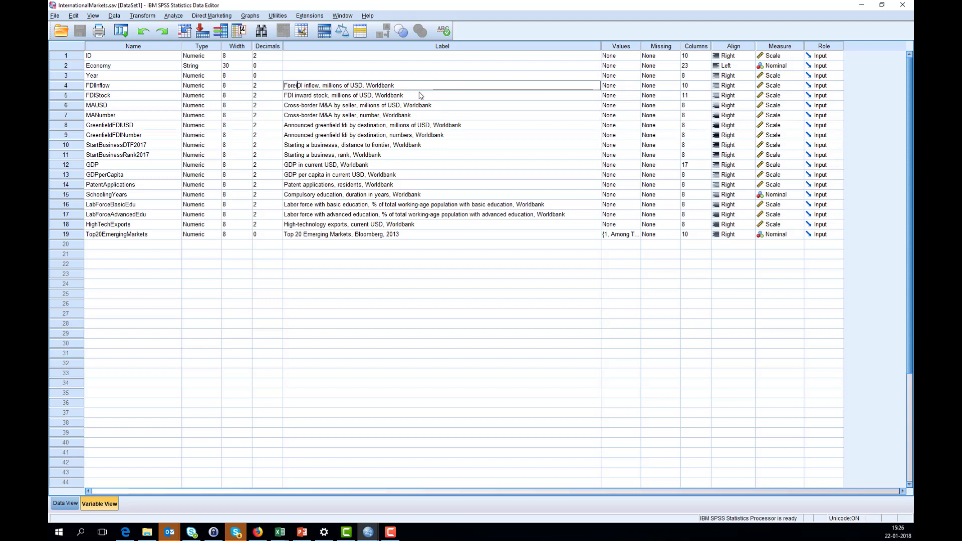
pyautogui.write(' investment')
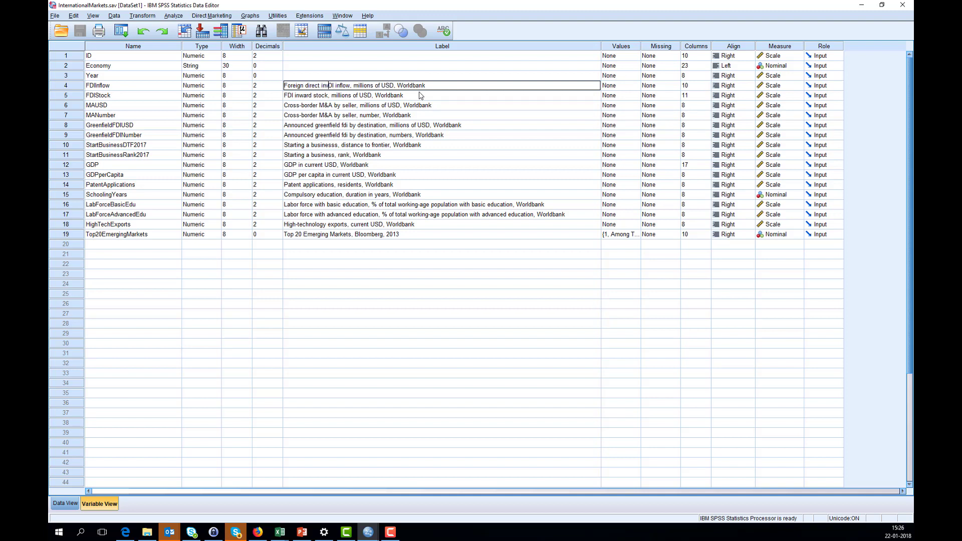
pyautogui.press('Delete')
pyautogui.press('Delete')
pyautogui.press('Delete')
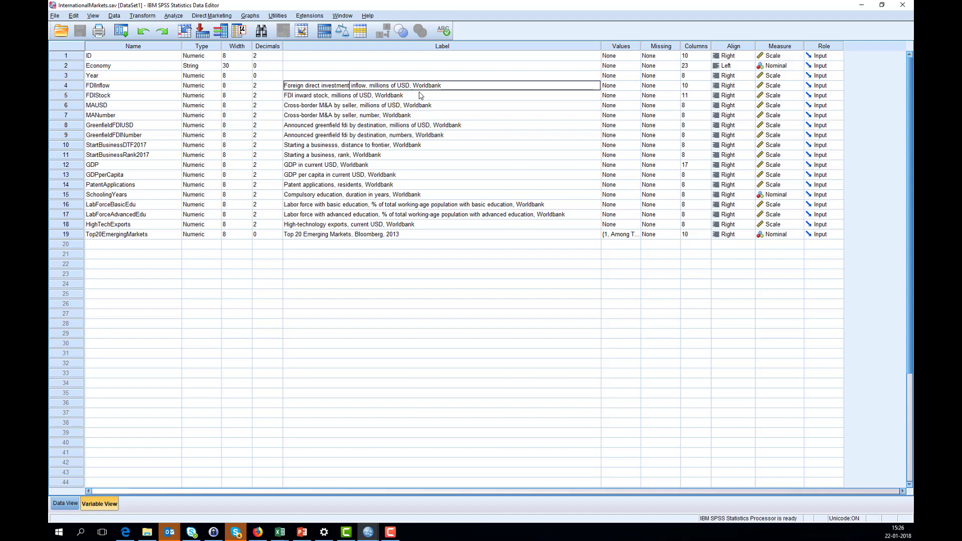
pyautogui.click(422, 98)
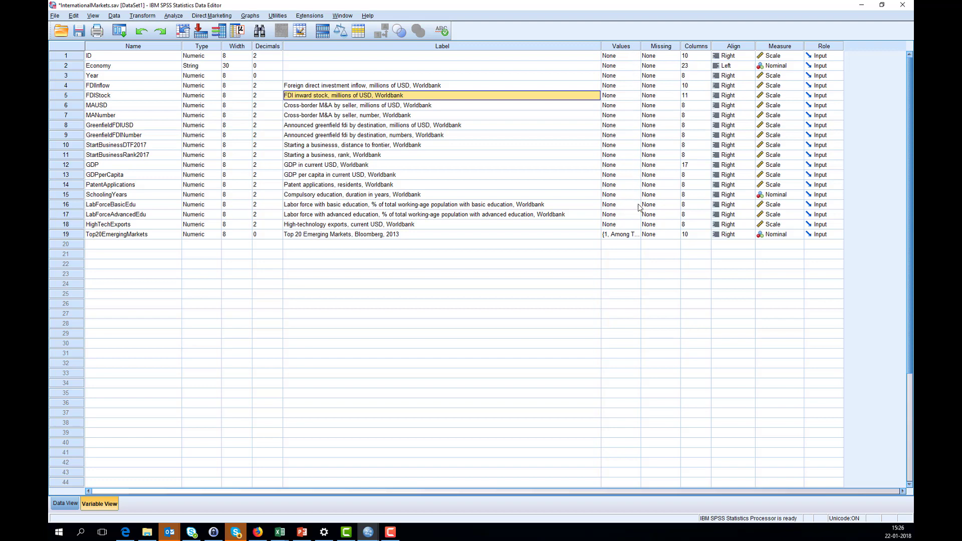
# Widen the Values column in Variable View and check the Top20EmergingMarkets codes in Data View before returning to the variable definitions.
pyautogui.moveTo(641, 46); pyautogui.dragTo(698, 45)
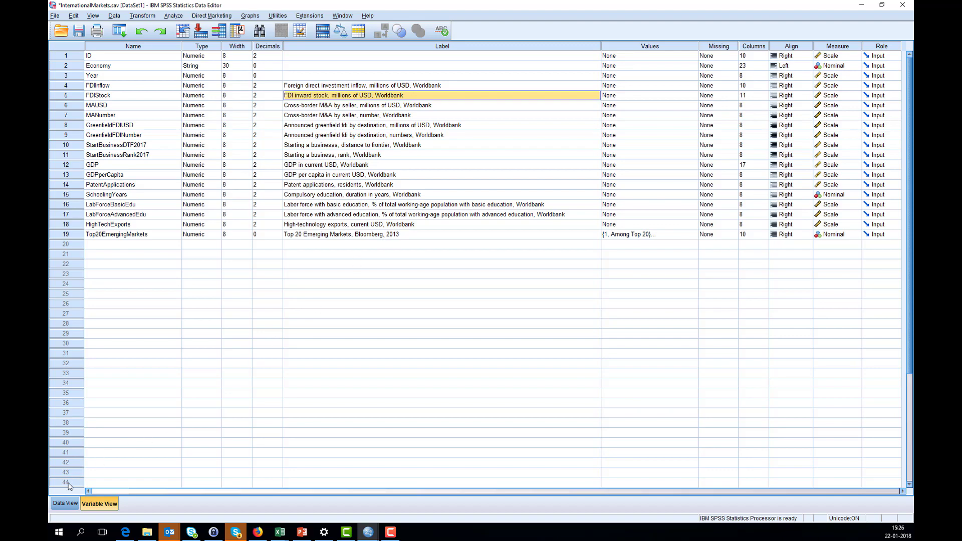
pyautogui.click(67, 505)
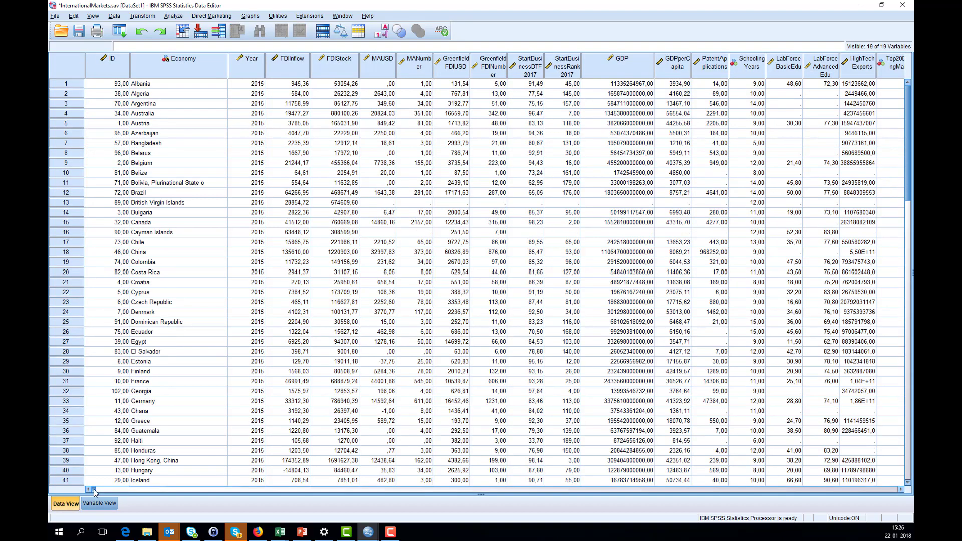
pyautogui.moveTo(94, 493); pyautogui.dragTo(274, 504)
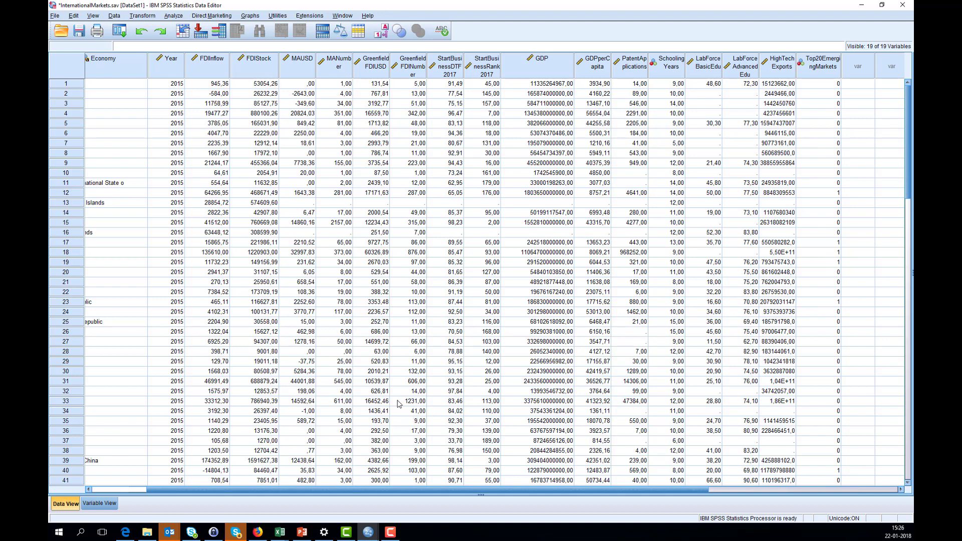
pyautogui.click(110, 507)
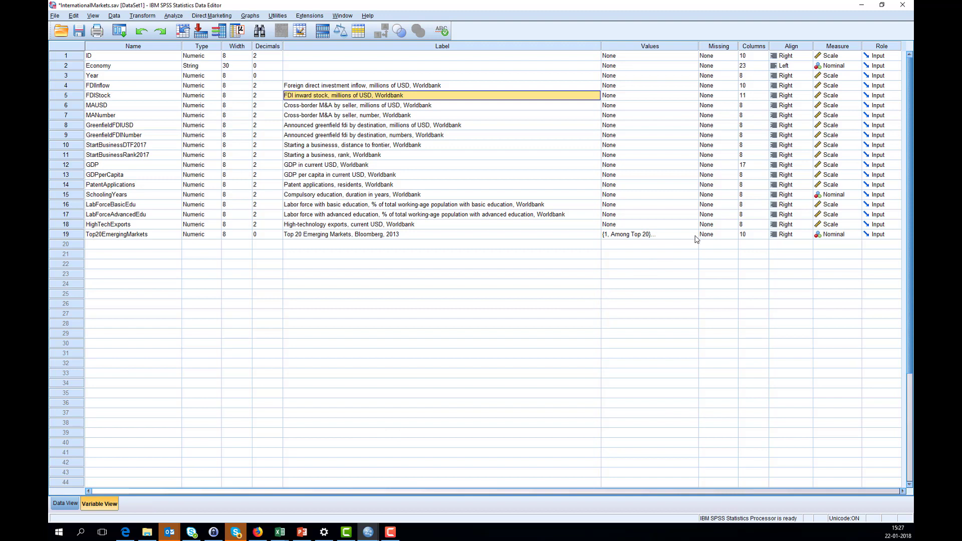
# Try relabelling value 1 of Top20EmergingMarkets as "Among Top 20 Emerging Markets according to Bloomberg", and discard the change.
pyautogui.click(652, 236)
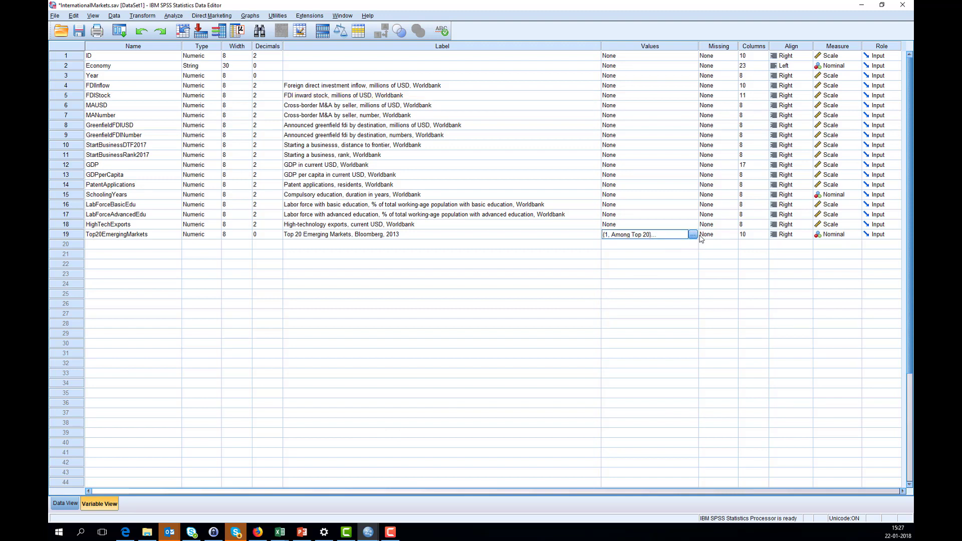
pyautogui.click(693, 235)
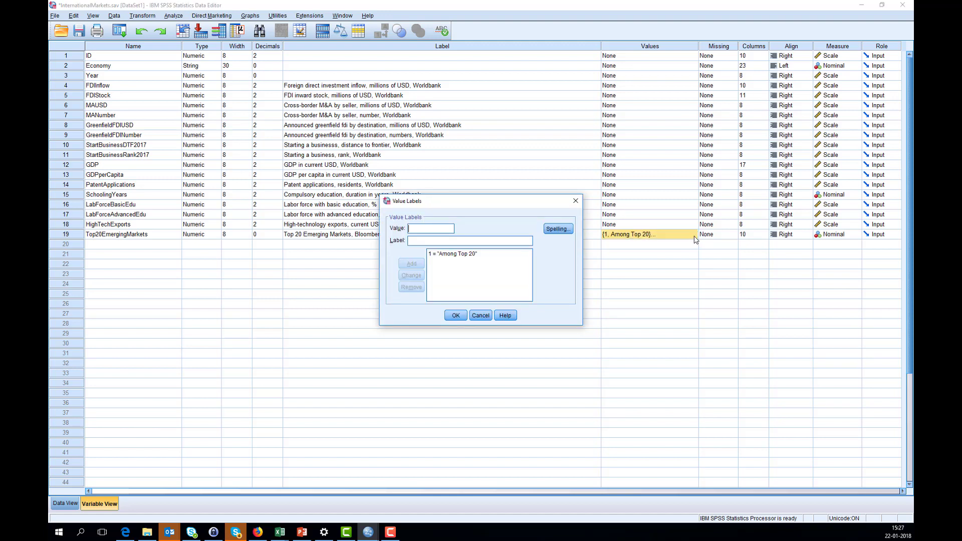
pyautogui.click(442, 256)
pyautogui.click(446, 258)
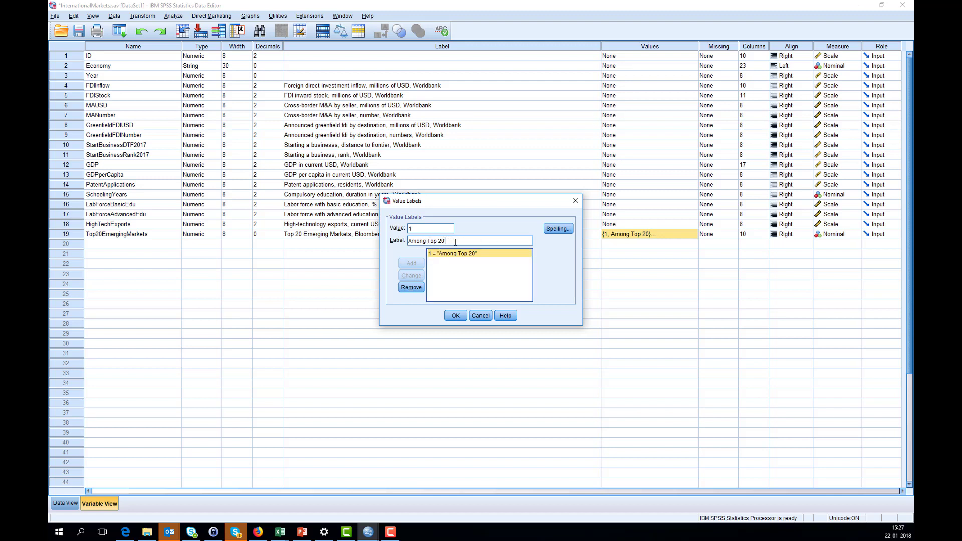
pyautogui.write('Emerging Markets accord')
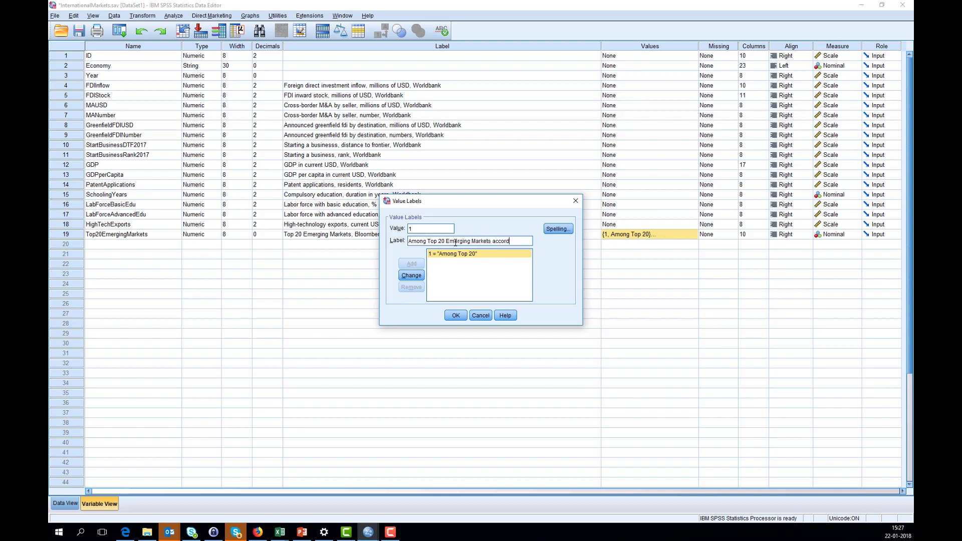
pyautogui.write('ing to Bloomberg')
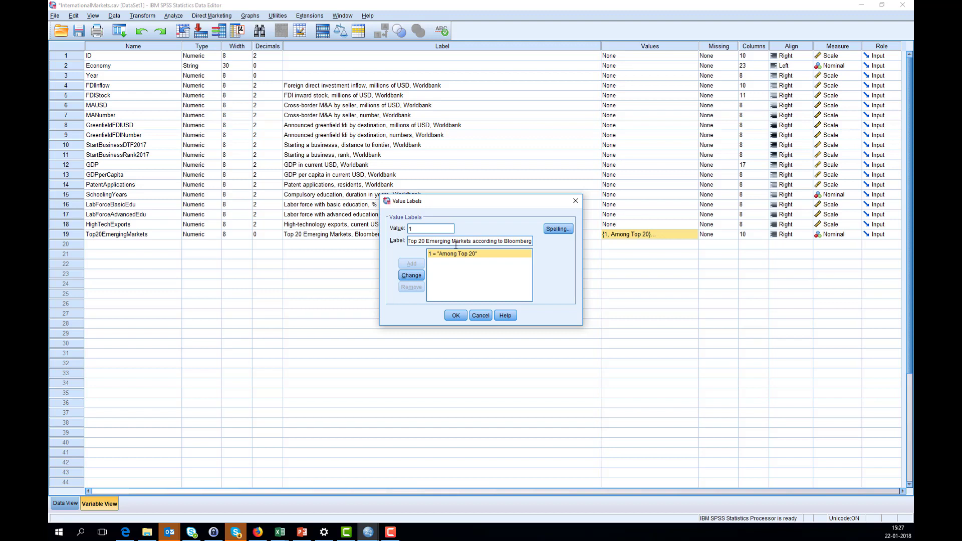
pyautogui.click(412, 275)
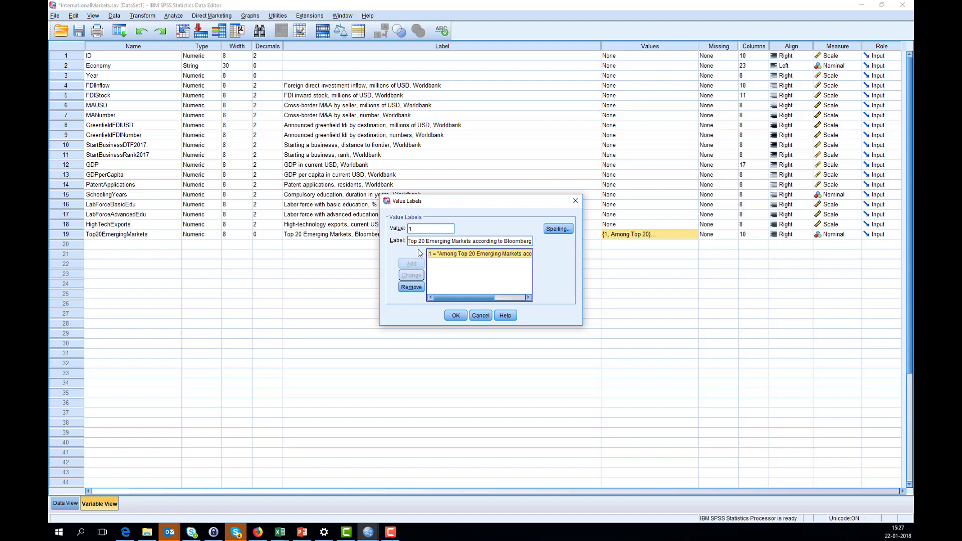
pyautogui.click(484, 253)
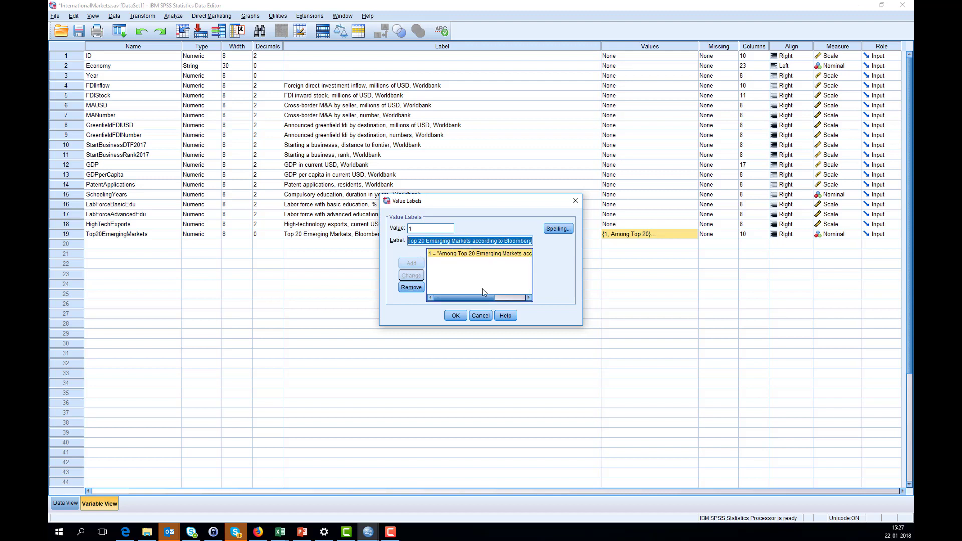
pyautogui.click(481, 316)
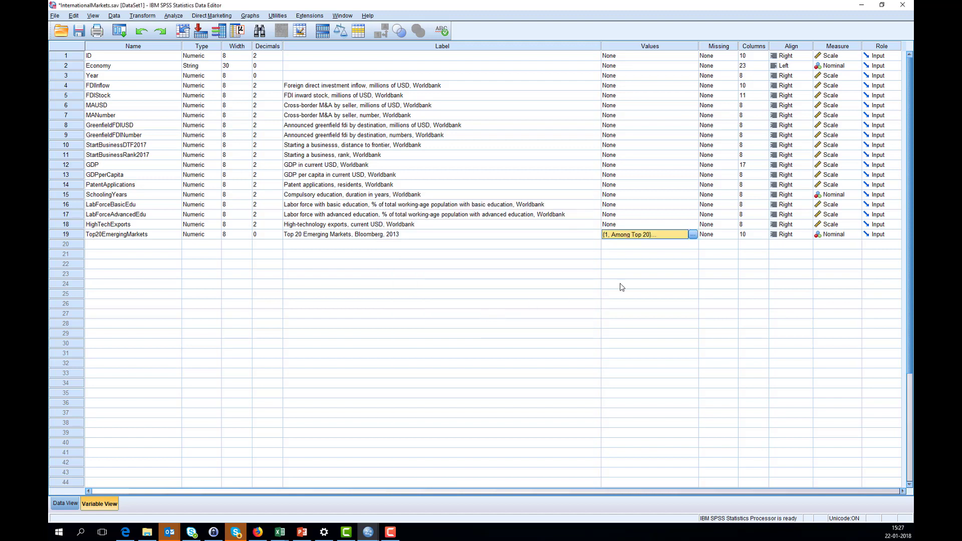
# Add the value label 0 = "Not among Top 20" to the Top20EmergingMarkets variable.
pyautogui.click(693, 235)
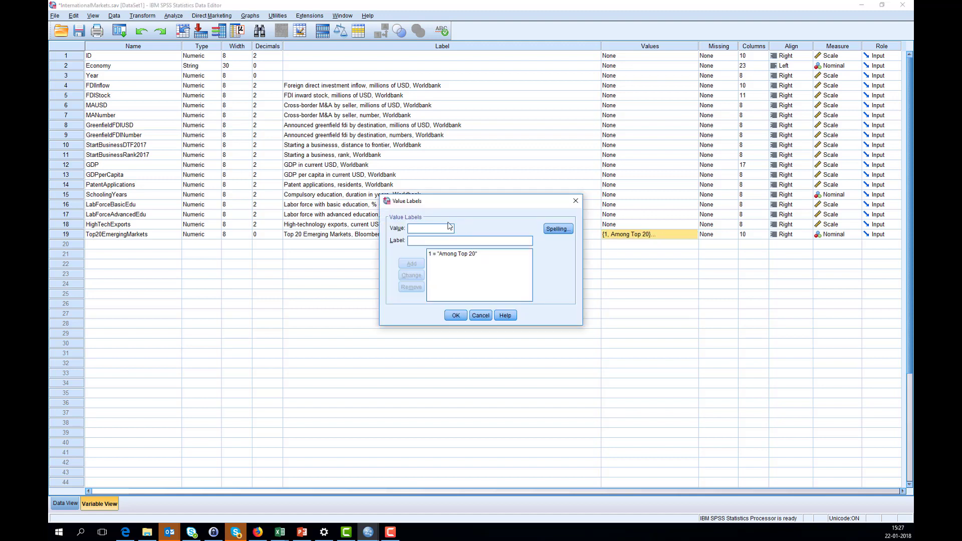
pyautogui.write('0')
pyautogui.press('Tab')
pyautogui.write('Not among Top 20')
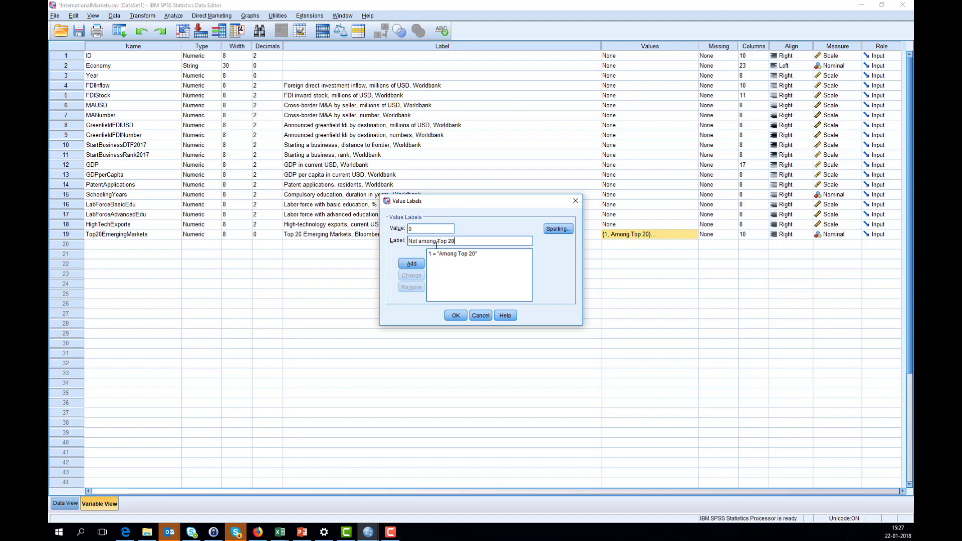
pyautogui.click(413, 265)
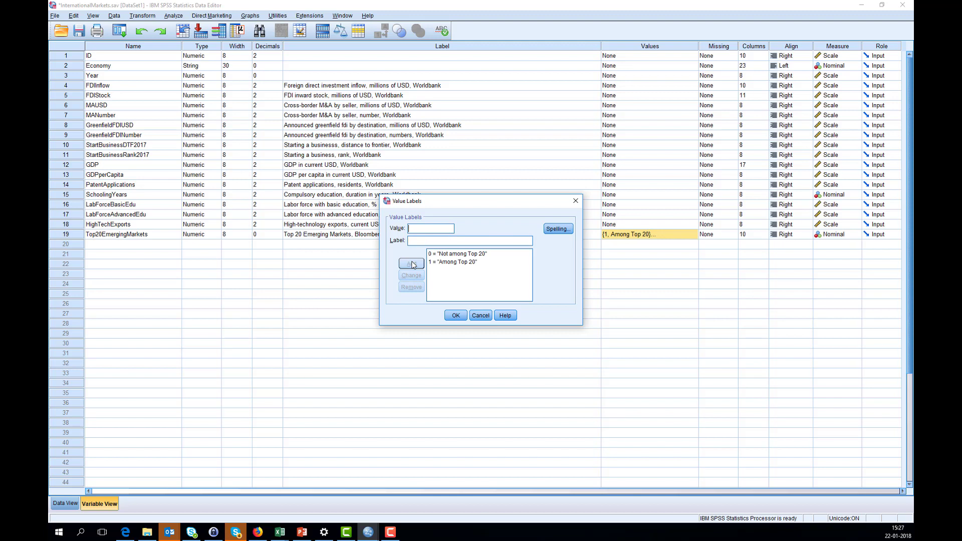
pyautogui.click(456, 315)
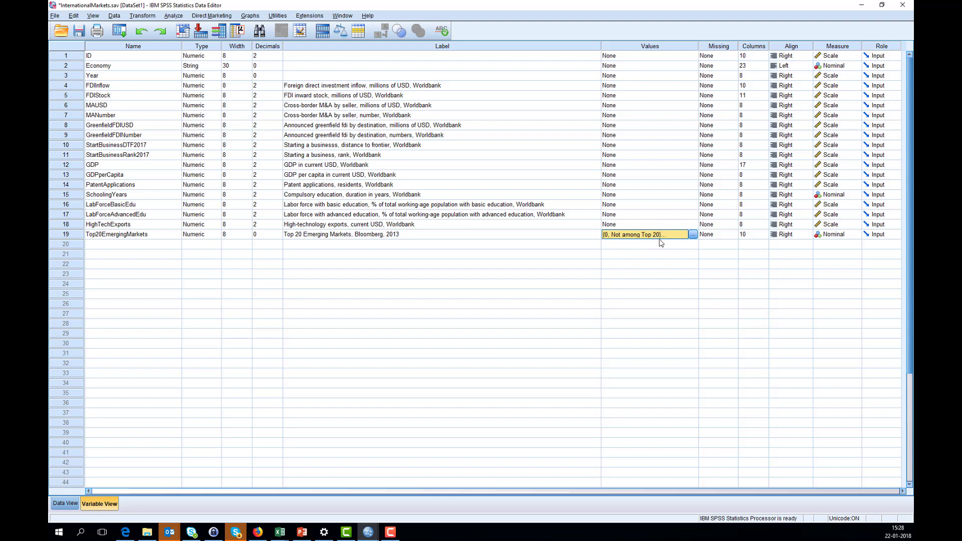
# Display value labels instead of codes in Data View and widen the Top20EmergingMarkets column to about 20 characters.
pyautogui.click(60, 506)
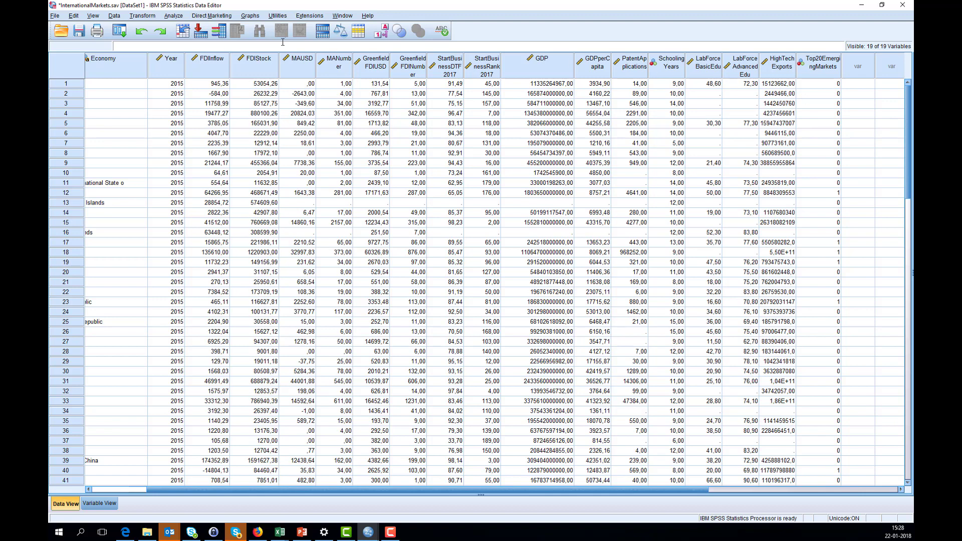
pyautogui.click(93, 16)
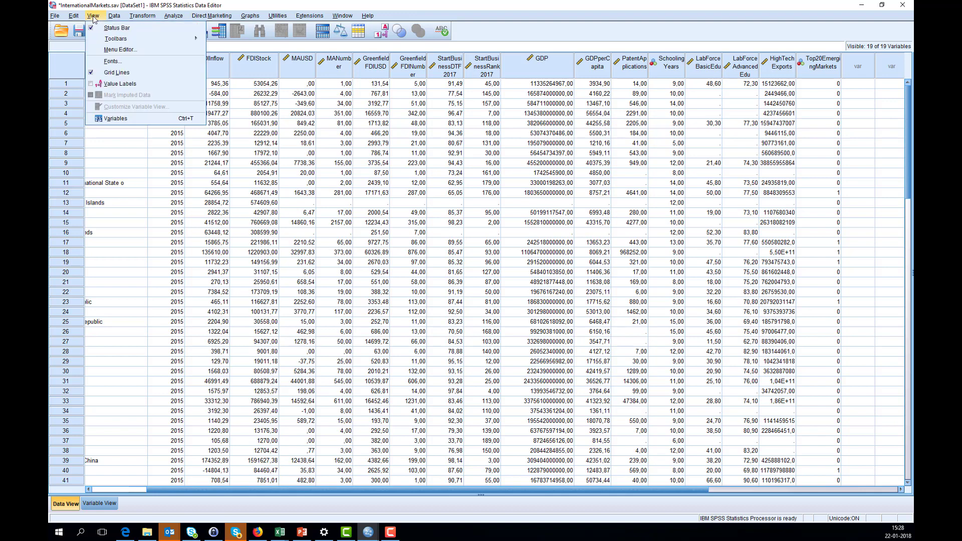
pyautogui.click(91, 86)
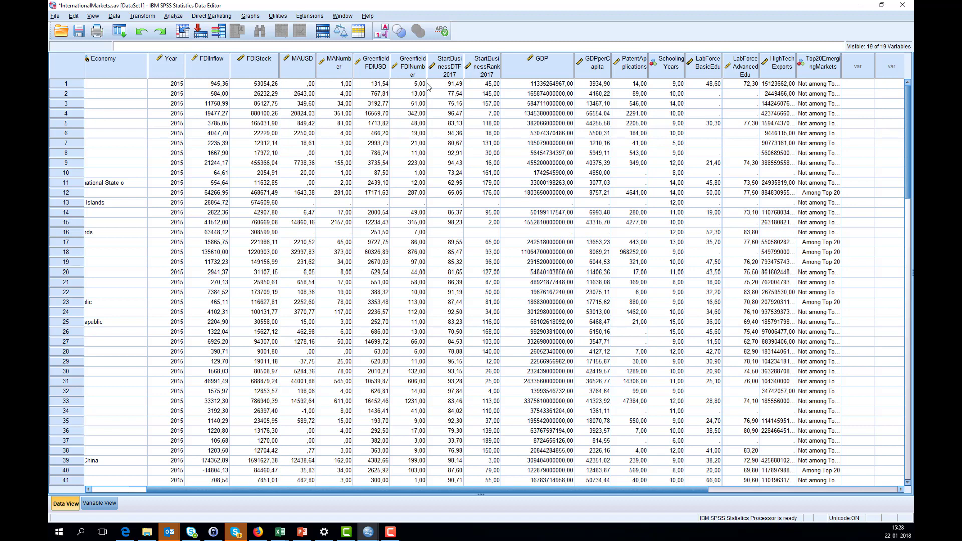
pyautogui.moveTo(844, 66); pyautogui.dragTo(882, 66)
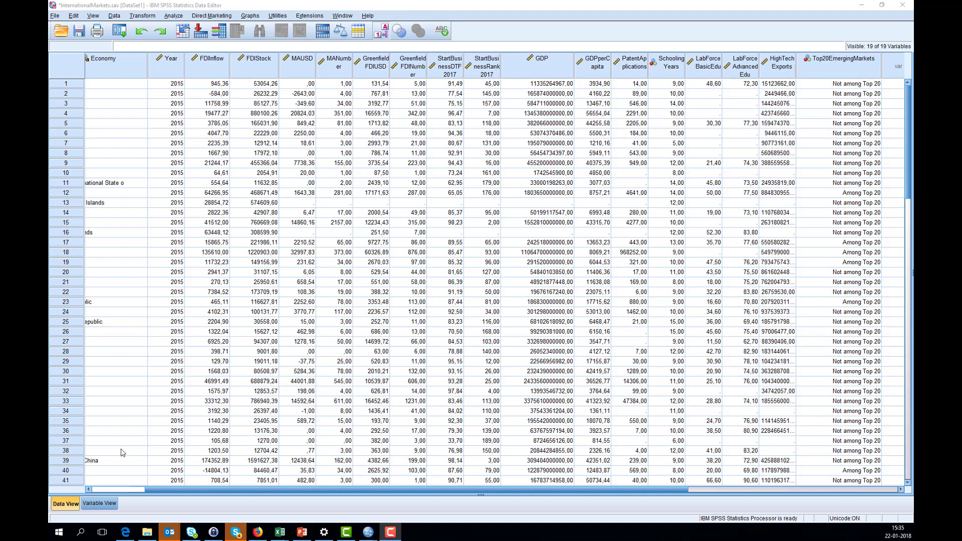
# Return to the variable definitions and examine the measurement level options for ID and StartBusinessDTF2017 without changing them.
pyautogui.click(105, 507)
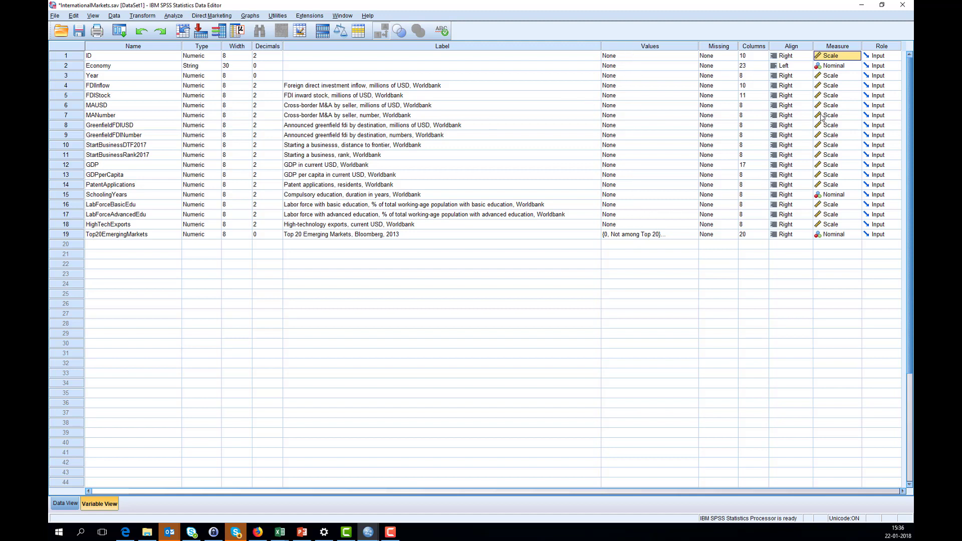
pyautogui.click(857, 56)
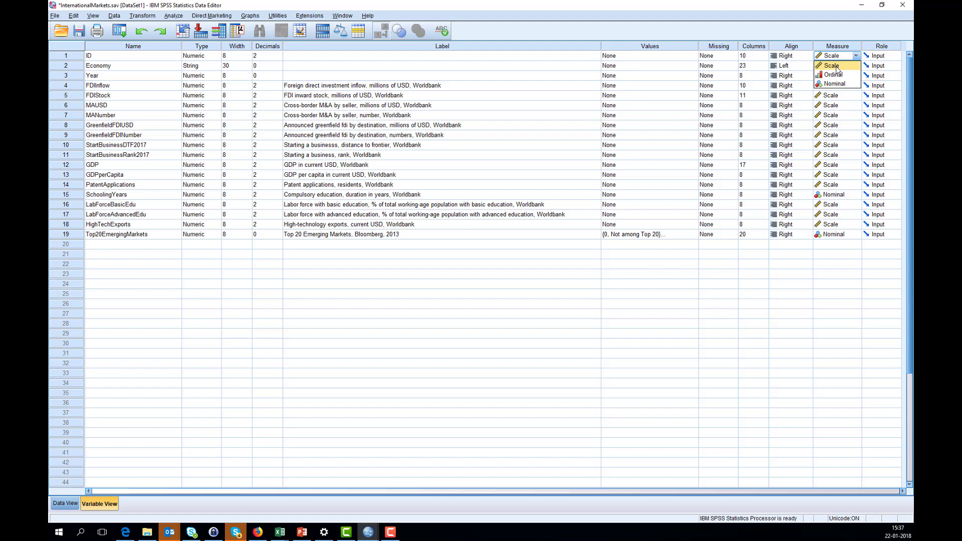
pyautogui.click(854, 145)
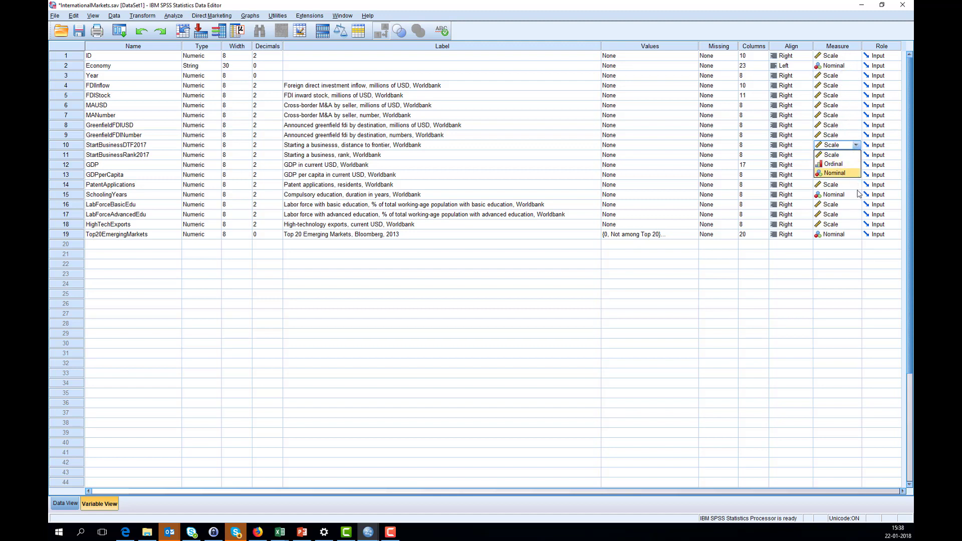
pyautogui.click(839, 256)
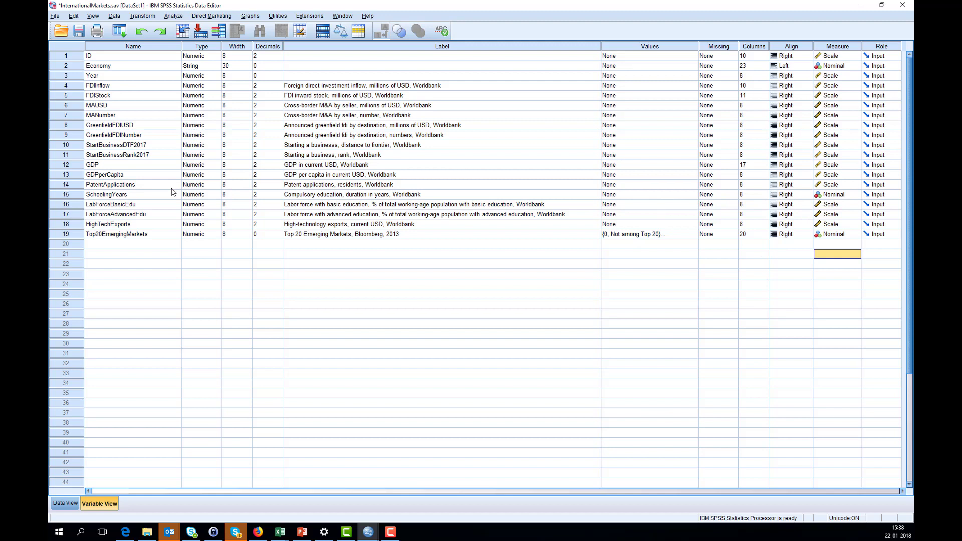
# Set the measurement level of both SchoolingYears and Top20EmergingMarkets to Scale.
pyautogui.click(74, 196)
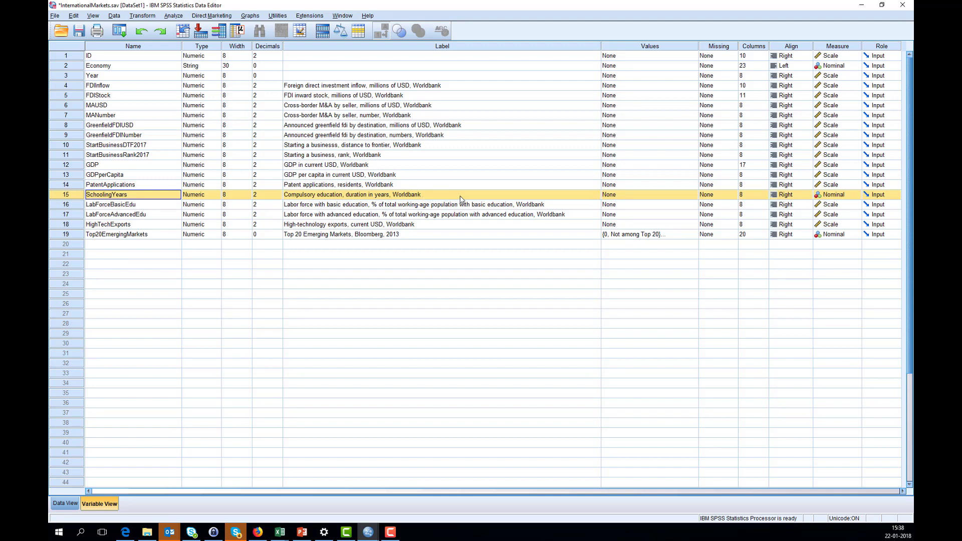
pyautogui.click(856, 196)
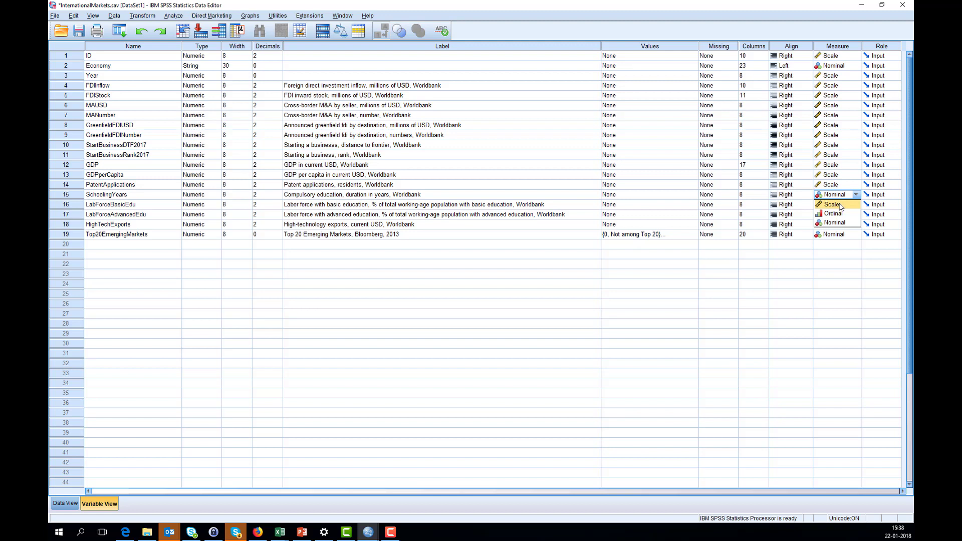
pyautogui.click(840, 205)
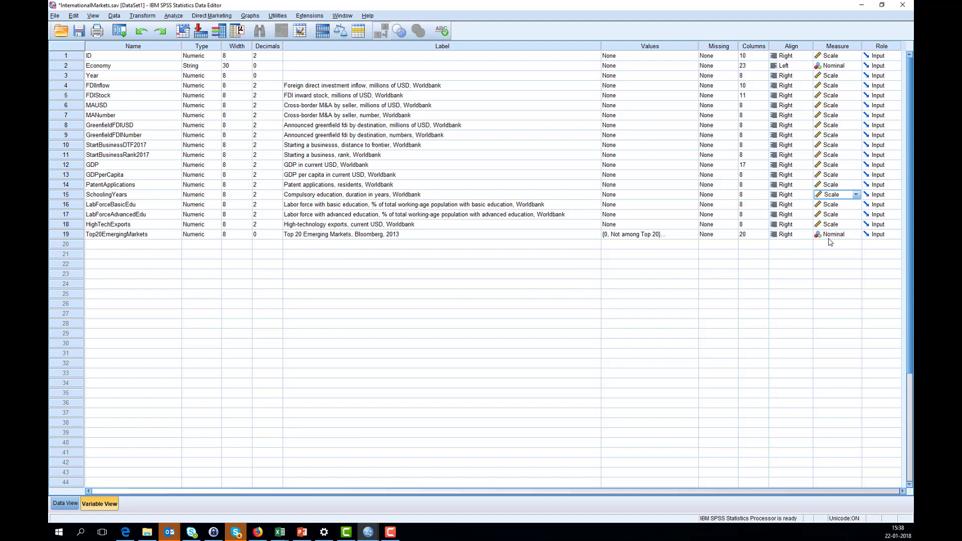
pyautogui.click(857, 235)
pyautogui.click(852, 246)
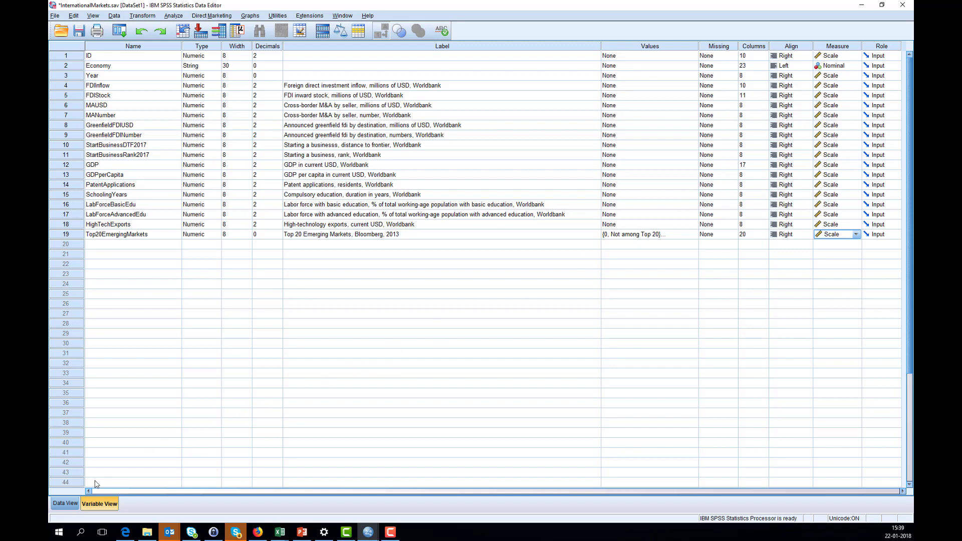
# Examine missing entries in Data View, selecting the MAUSD cell for British Virgin Islands.
pyautogui.click(65, 506)
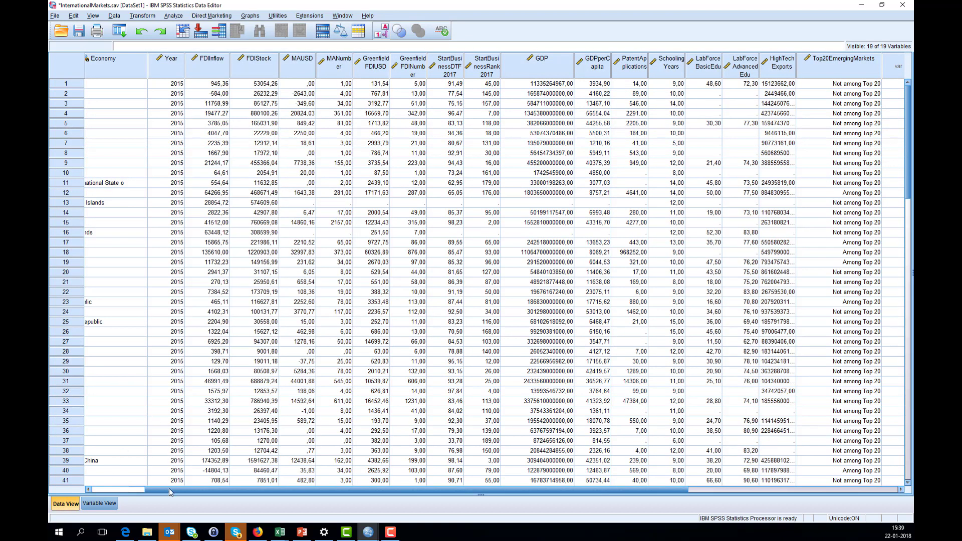
pyautogui.moveTo(130, 490); pyautogui.dragTo(110, 490)
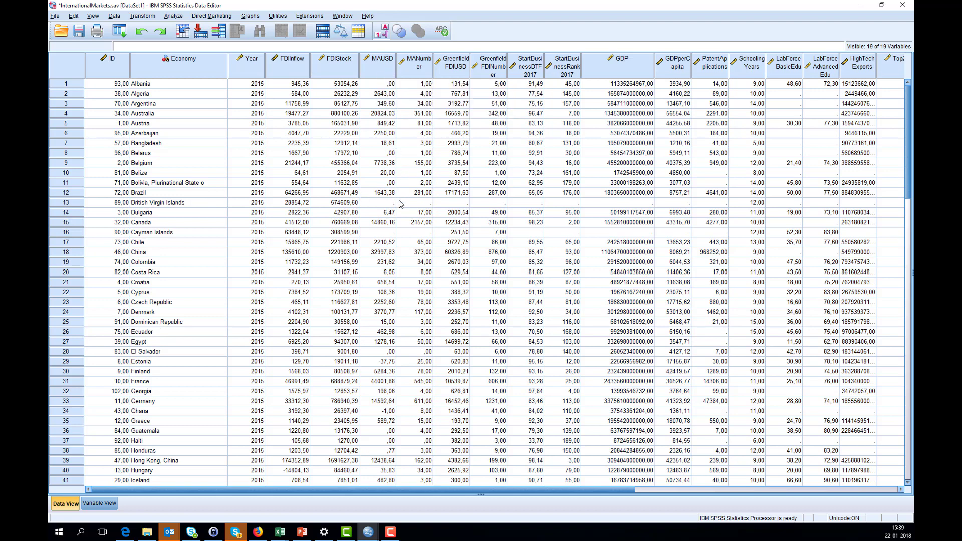
pyautogui.click(374, 203)
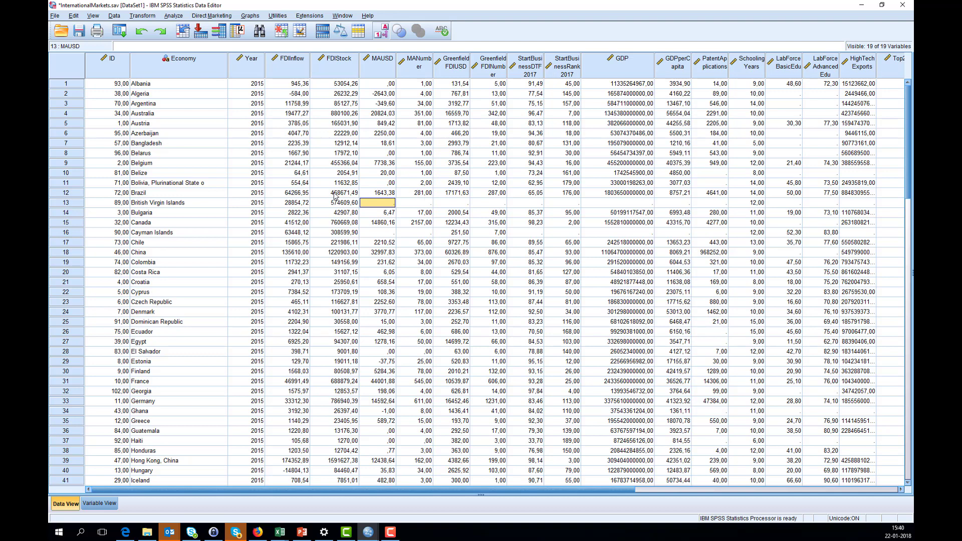
# Define -999 as a discrete missing value for the HighTechExports variable.
pyautogui.click(102, 506)
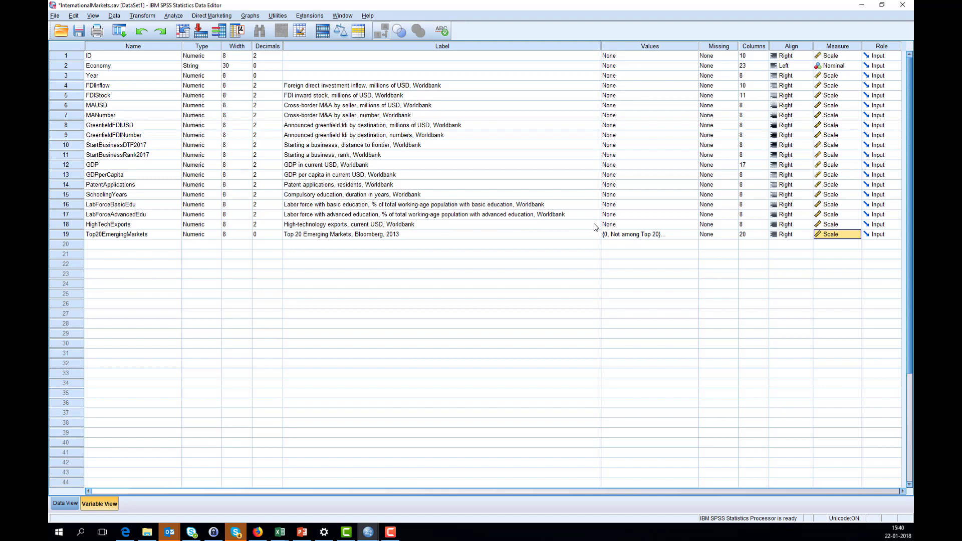
pyautogui.click(720, 226)
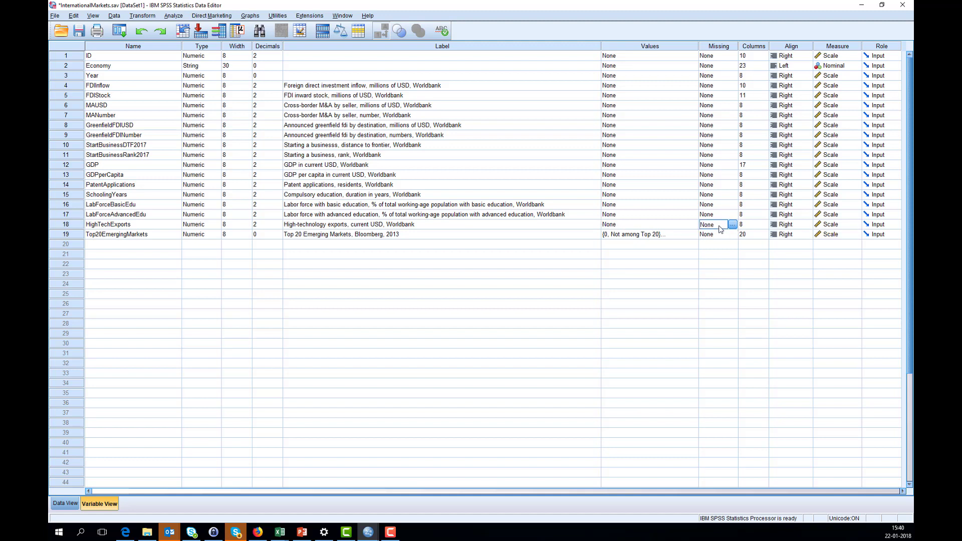
pyautogui.click(733, 225)
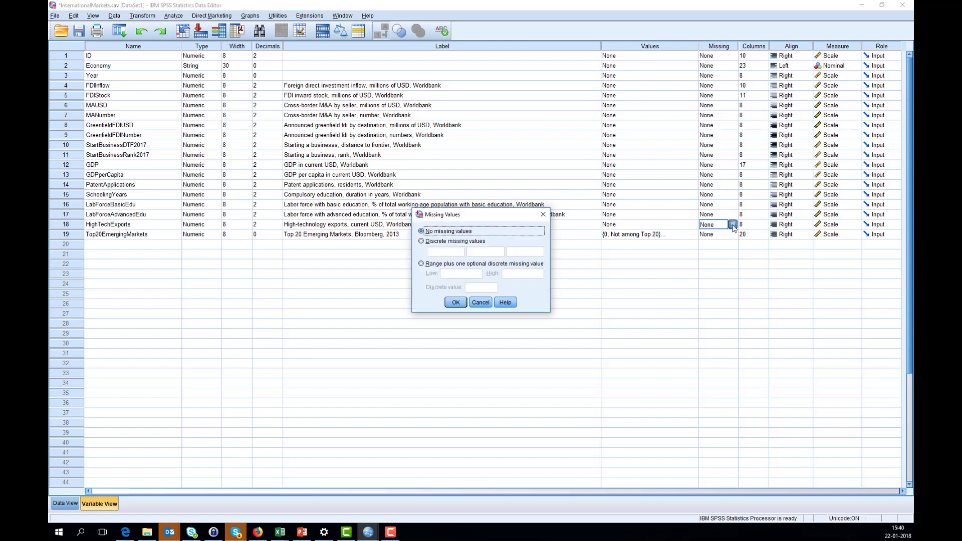
pyautogui.click(429, 242)
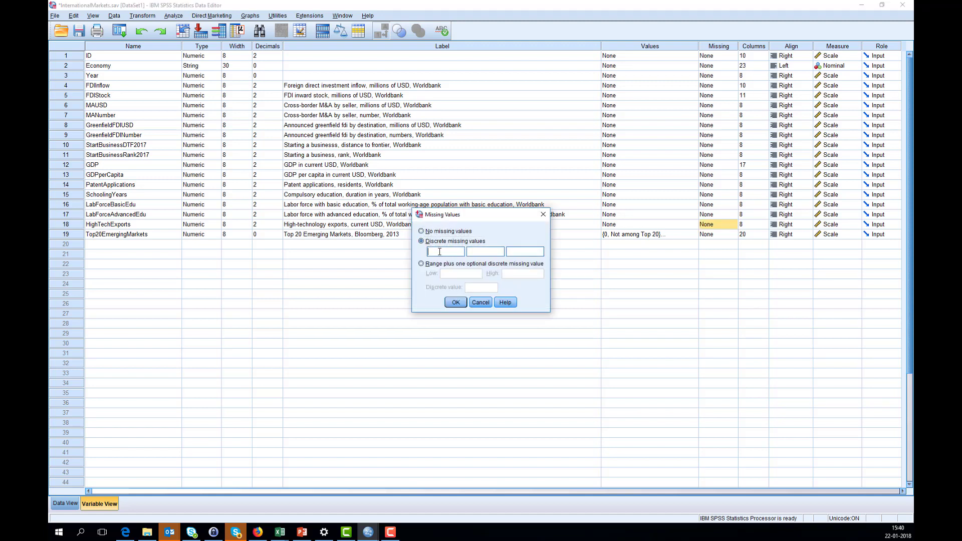
pyautogui.write('-999')
pyautogui.click(456, 303)
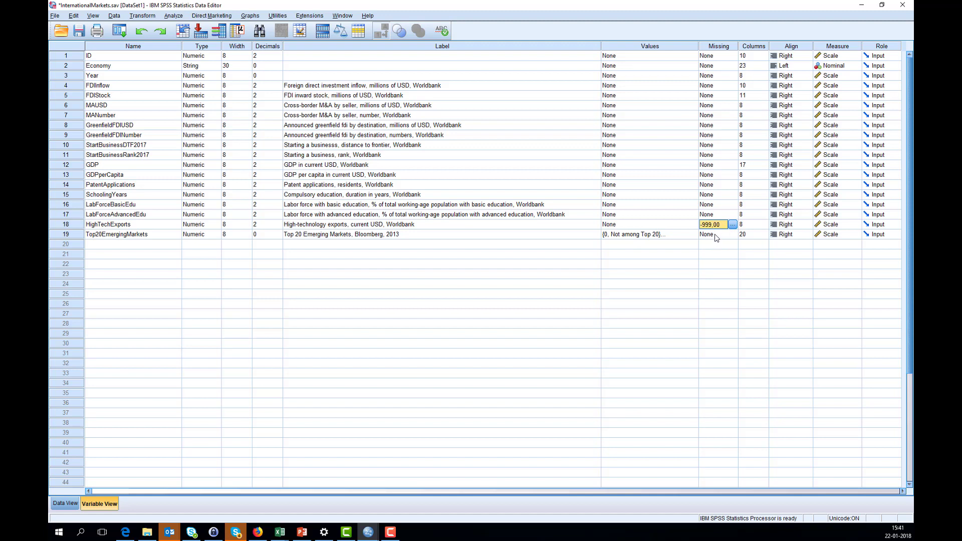
# Reset the missing-value definition of HighTechExports to No missing values.
pyautogui.click(717, 236)
pyautogui.click(717, 225)
pyautogui.click(733, 225)
pyautogui.click(422, 231)
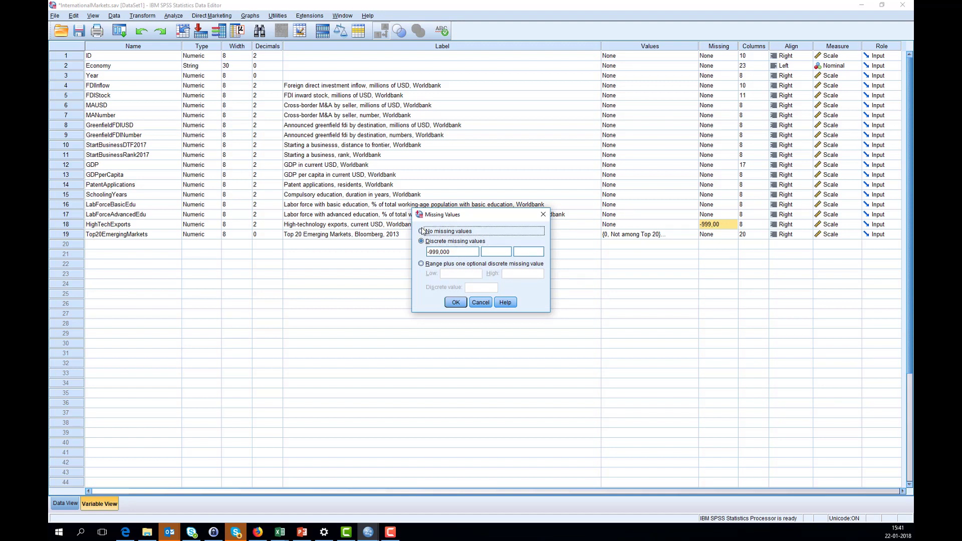
pyautogui.click(456, 302)
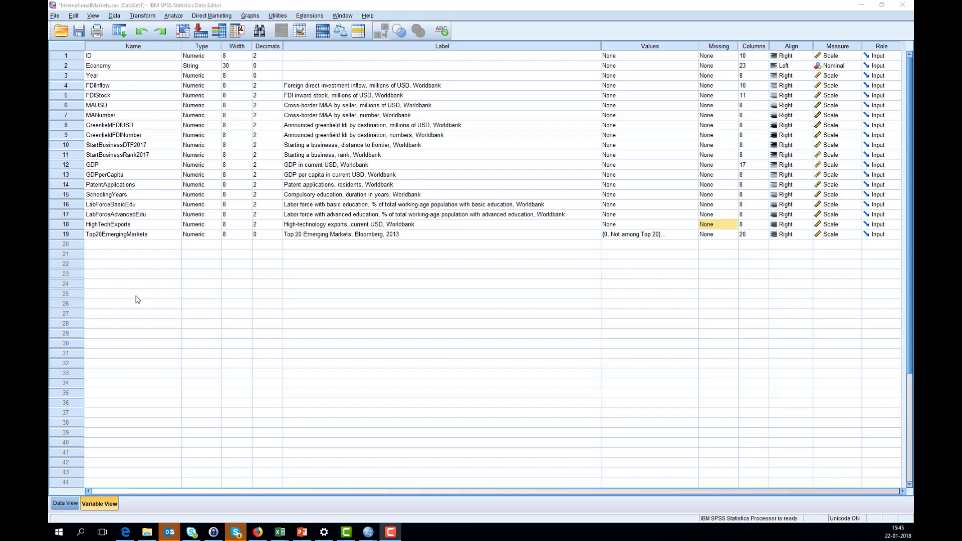
# Review the cases in Data View, and start Compute Variable with GDPinmillions as the target variable.
pyautogui.click(72, 504)
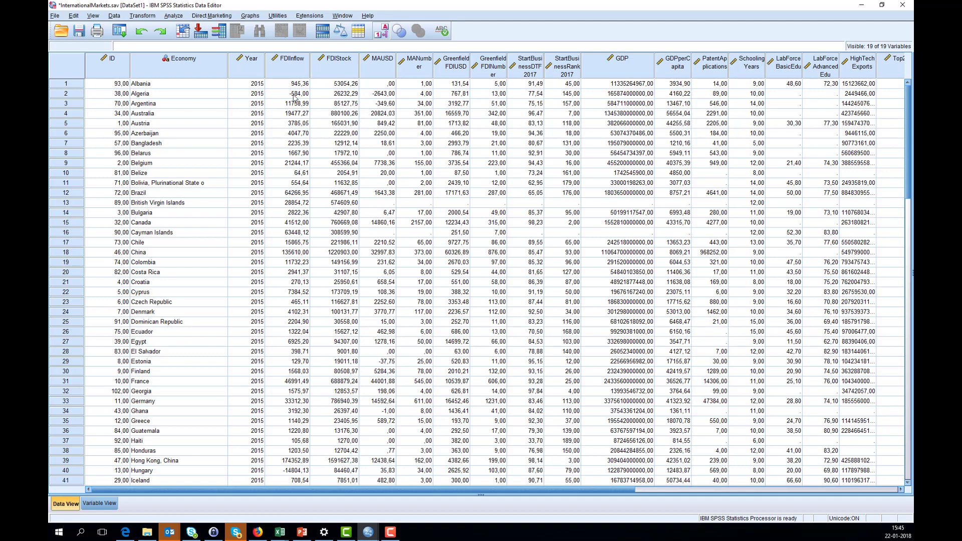
pyautogui.click(100, 504)
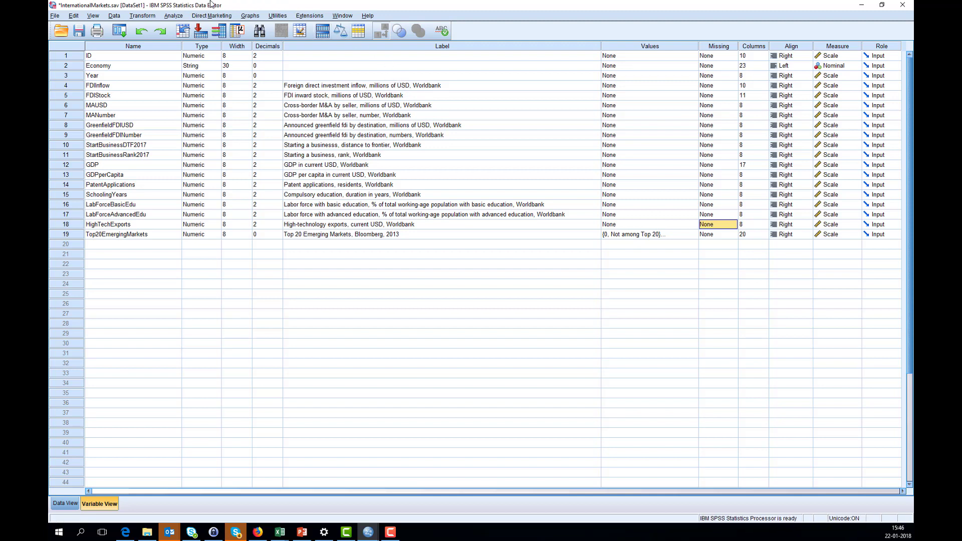
pyautogui.click(140, 16)
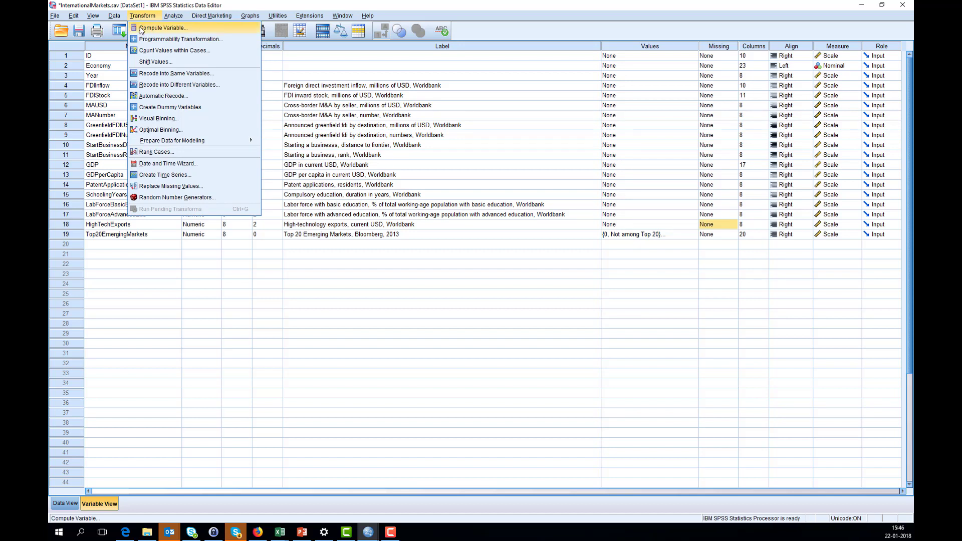
pyautogui.click(160, 28)
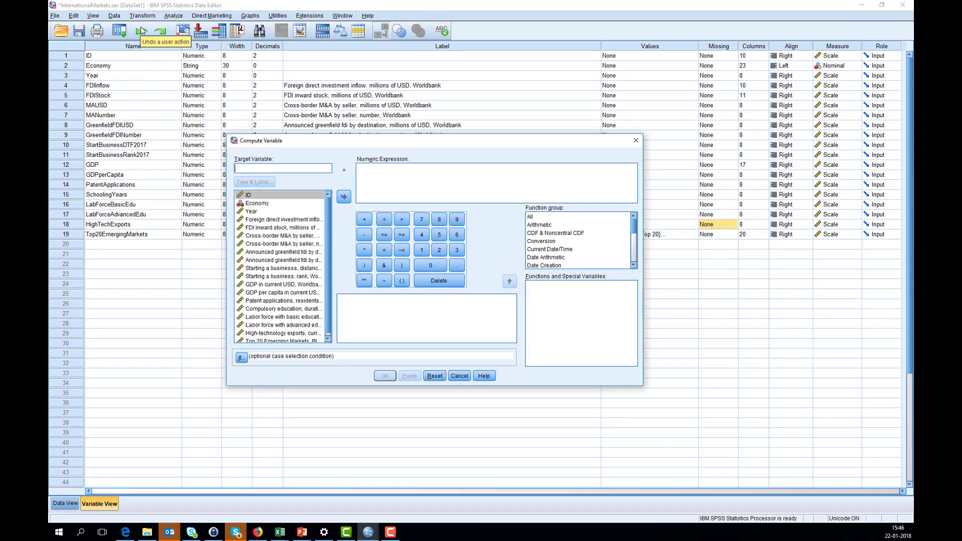
pyautogui.click(250, 167)
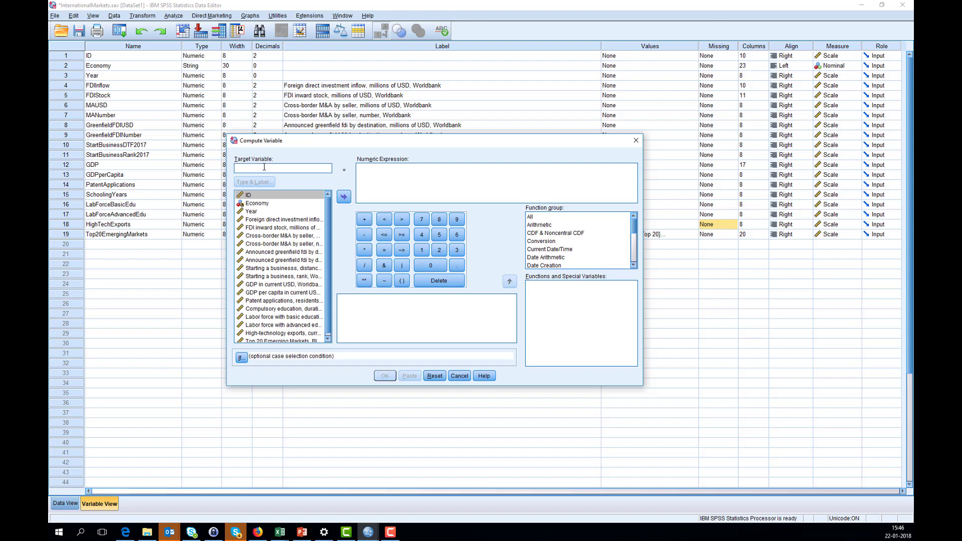
pyautogui.write('GDP')
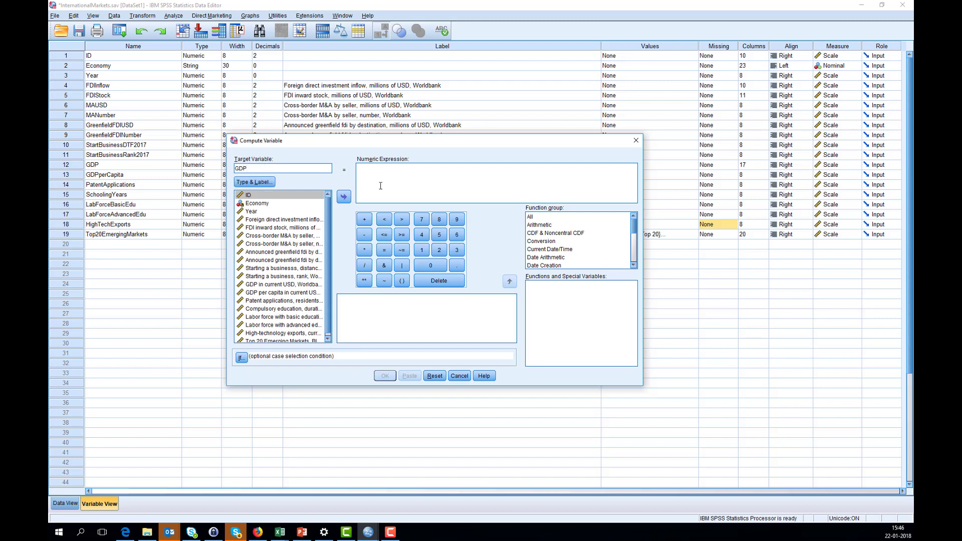
pyautogui.write('millions')
pyautogui.press('BackSpace')
pyautogui.press('BackSpace')
pyautogui.press('BackSpace')
pyautogui.press('BackSpace')
pyautogui.press('BackSpace')
pyautogui.write('inmillions')
# Browse the Arithmetic function group and display variable names instead of labels in the Compute Variable source list.
pyautogui.moveTo(634, 220); pyautogui.dragTo(638, 242)
pyautogui.scroll(3, 551, 236)
pyautogui.click(536, 224)
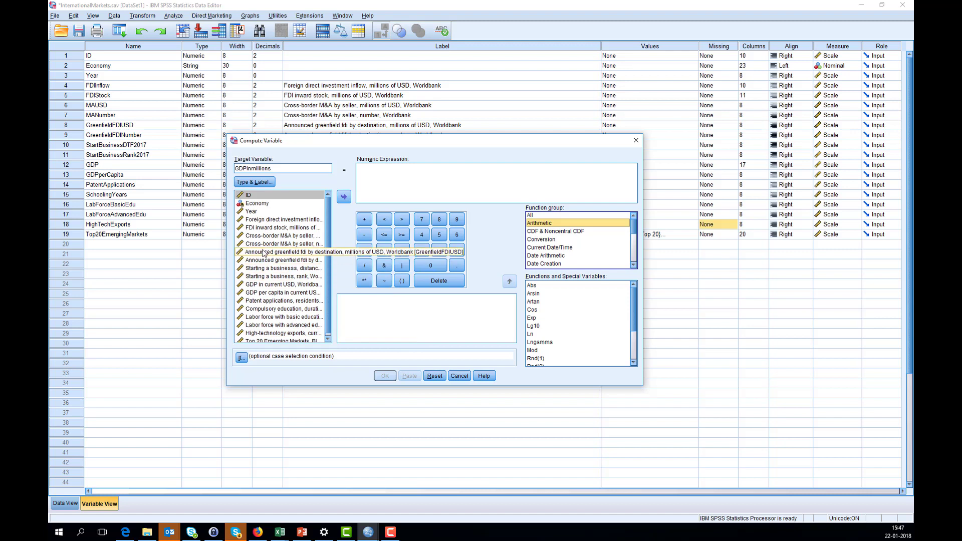
pyautogui.rightClick(261, 231)
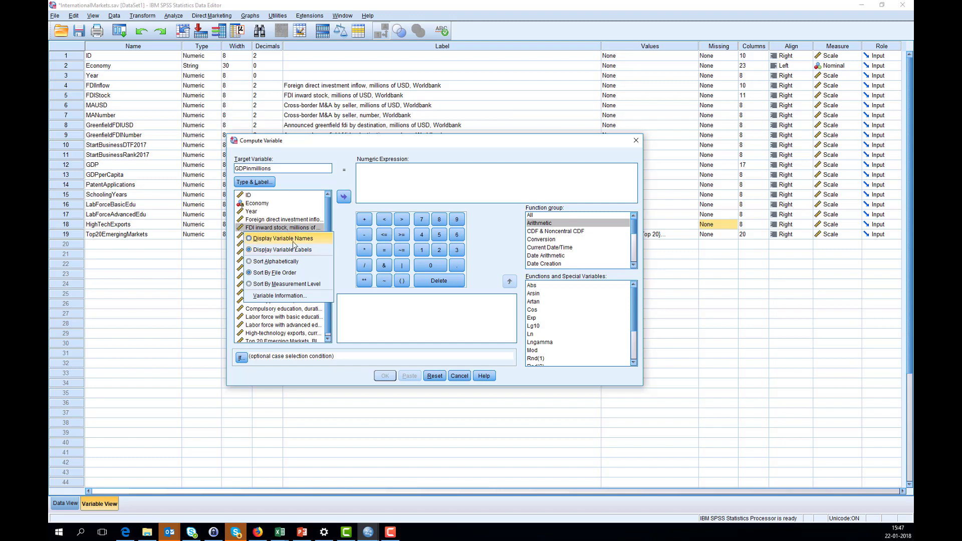
pyautogui.click(250, 240)
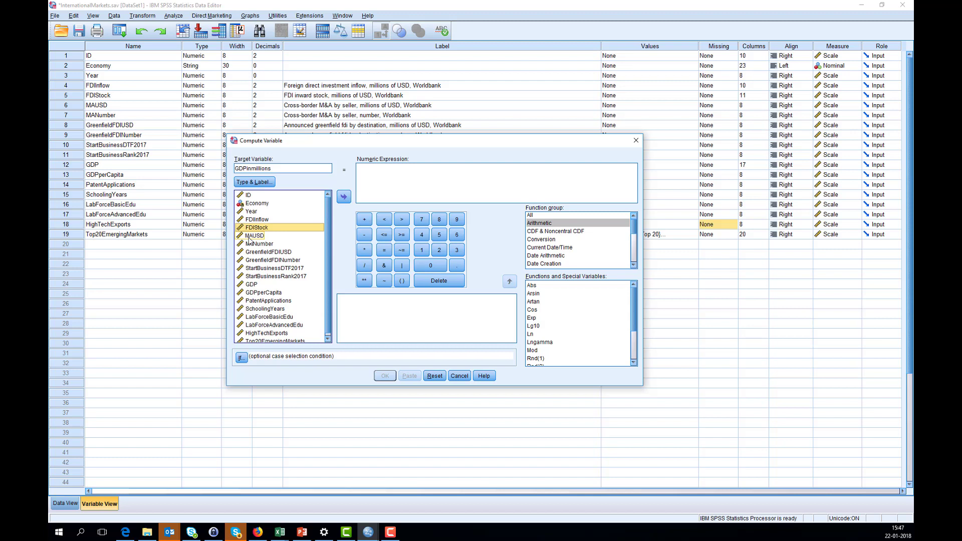
# Compute GDPinmillions as GDP divided by 1000000.
pyautogui.click(247, 285)
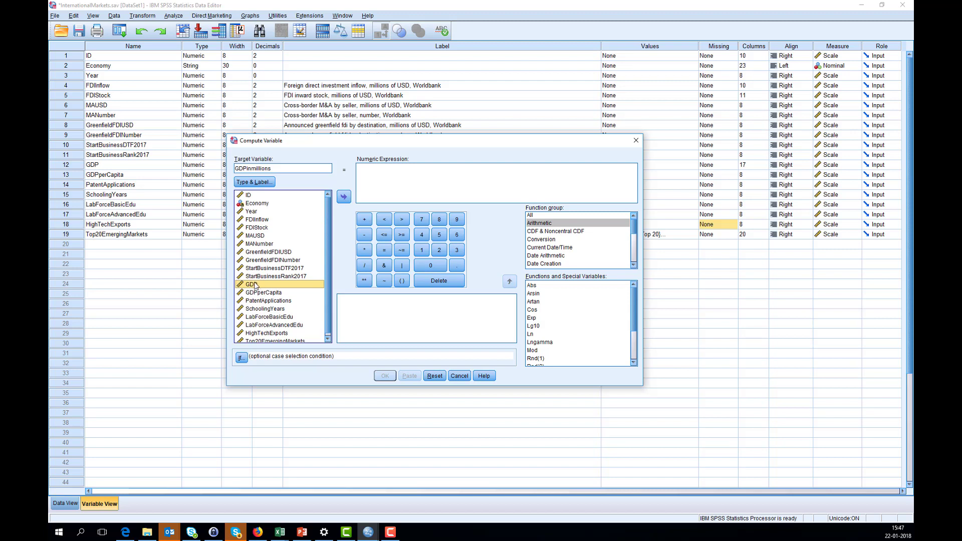
pyautogui.click(346, 200)
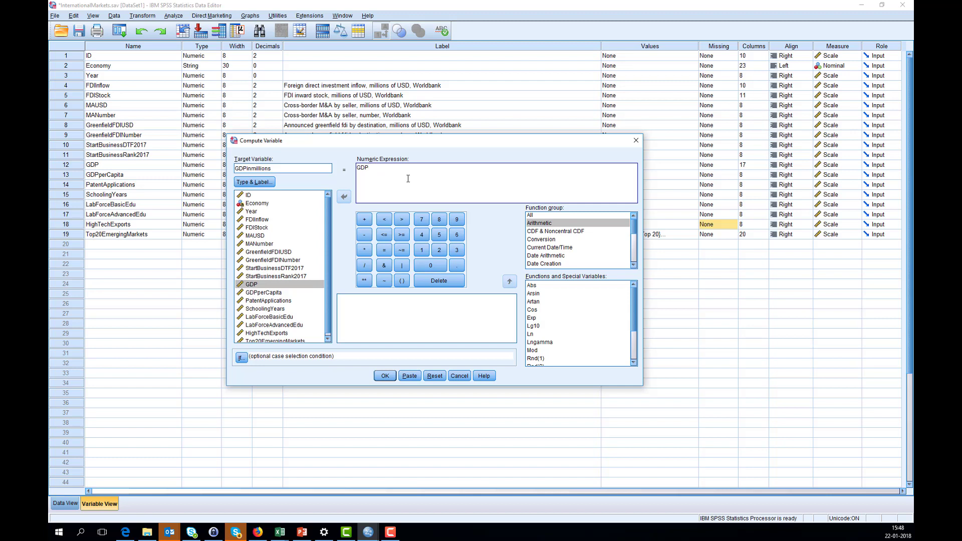
pyautogui.click(366, 266)
pyautogui.write('1000000')
pyautogui.click(382, 377)
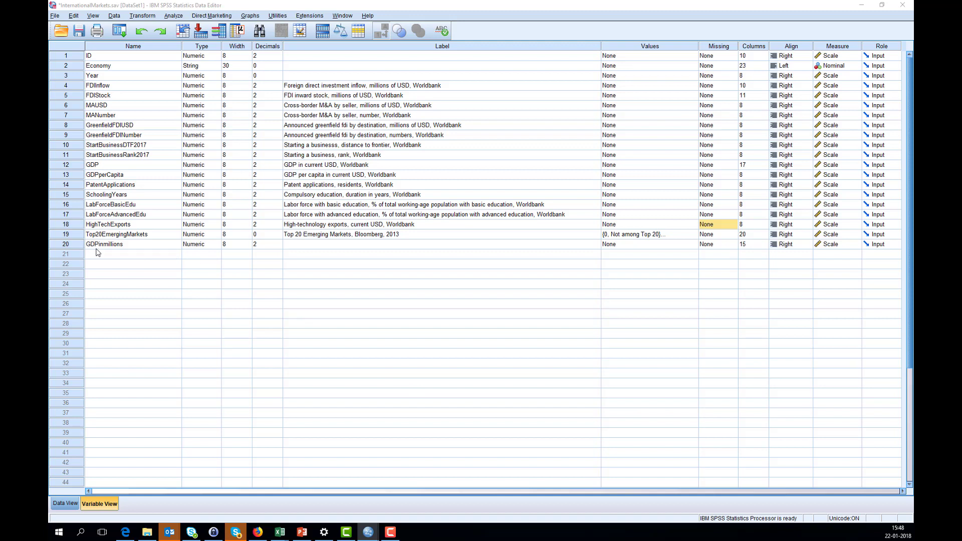
# Try to enter a label starting with "GDP" for the GDPinmillions variable.
pyautogui.click(332, 246)
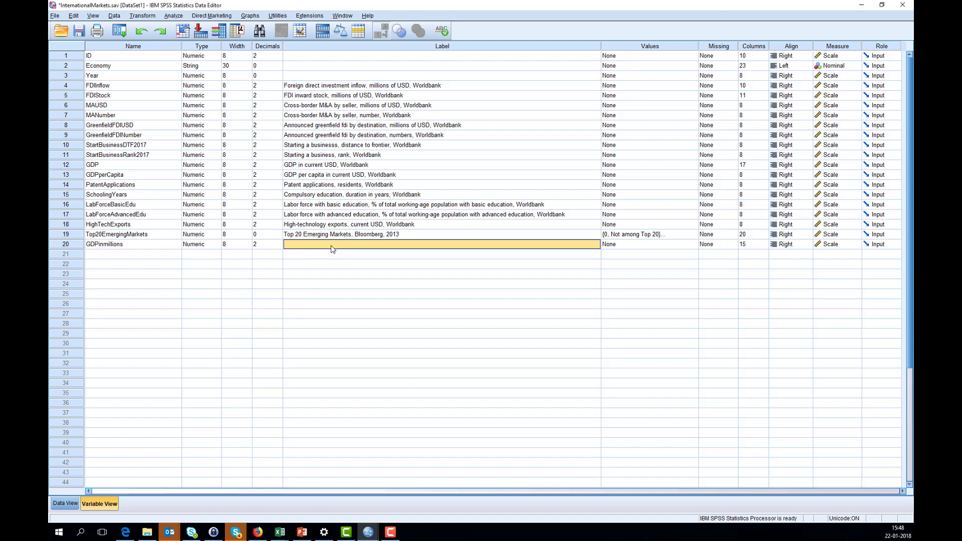
pyautogui.write('Gd')
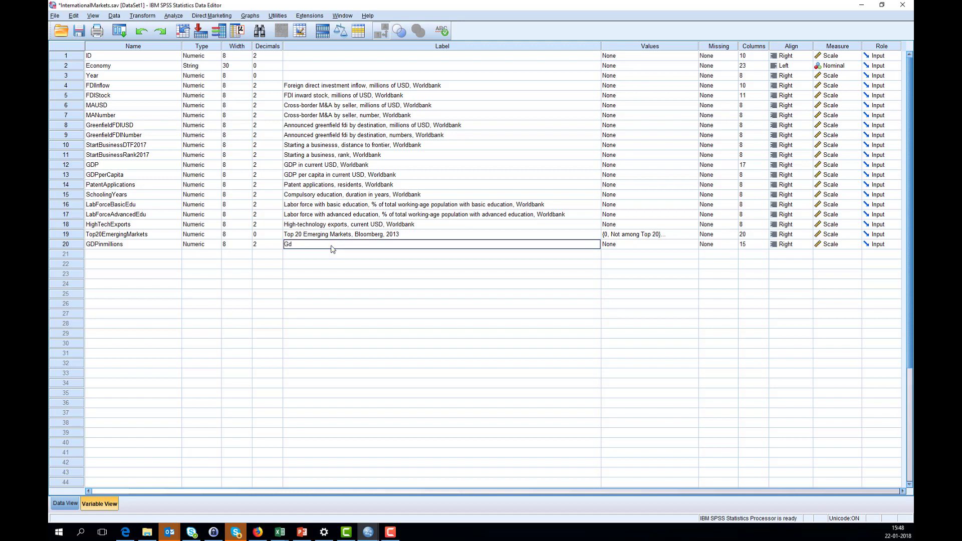
pyautogui.write('P')
pyautogui.press('Home')
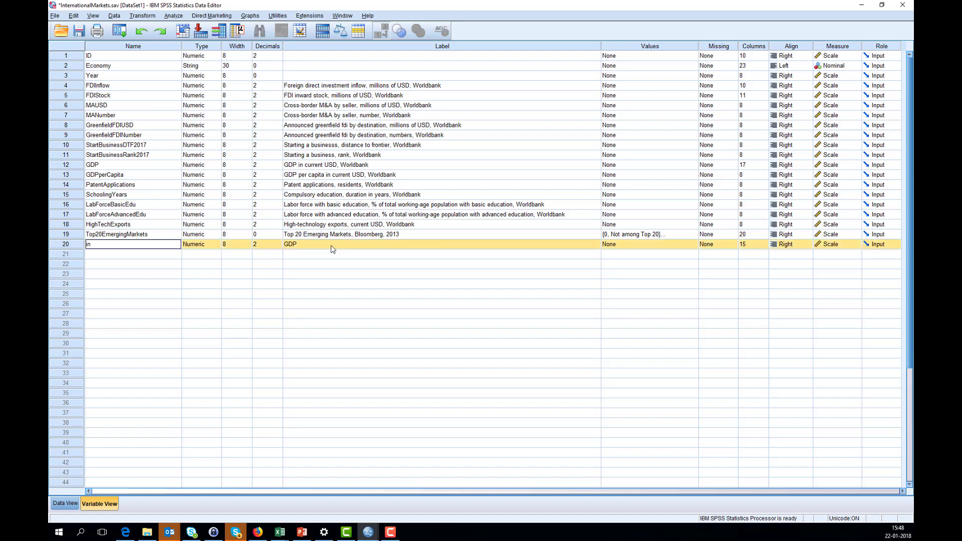
# Undo the latest edits in the variable definitions and select the label cell of GDPinmillions again.
pyautogui.click(141, 32)
pyautogui.click(142, 32)
pyautogui.click(142, 31)
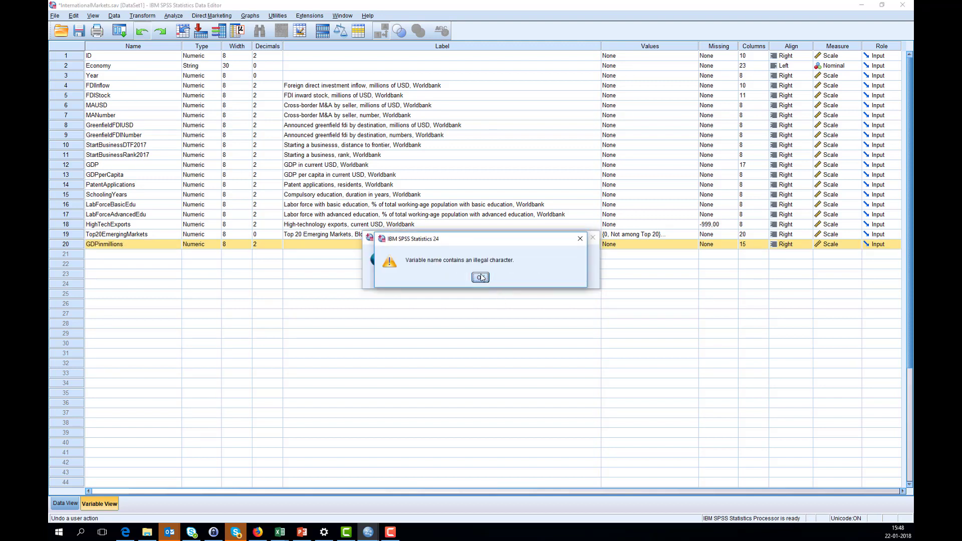
pyautogui.click(481, 278)
pyautogui.click(320, 247)
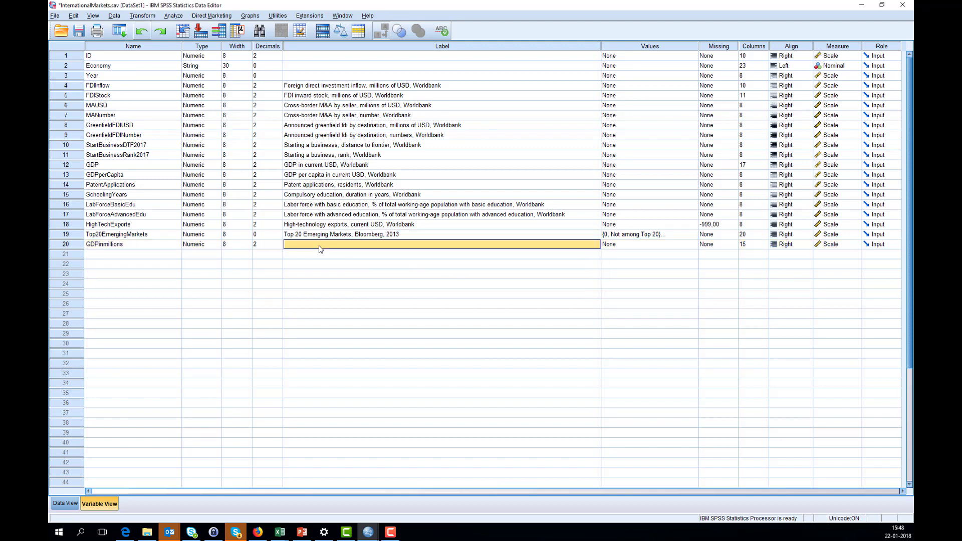
# Label the GDPinmillions variable "GDP in current millions of USD, Worldbank, own calculation".
pyautogui.write('GDP i')
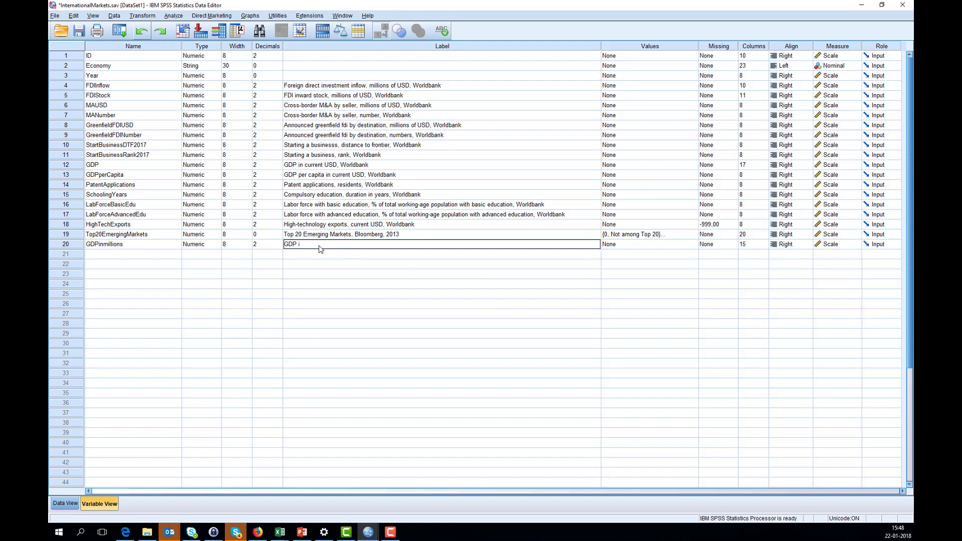
pyautogui.write('n millions')
pyautogui.press('BackSpace')
pyautogui.press('BackSpace')
pyautogui.write('current millions of USD, Worldbank, own calculation')
pyautogui.click(374, 315)
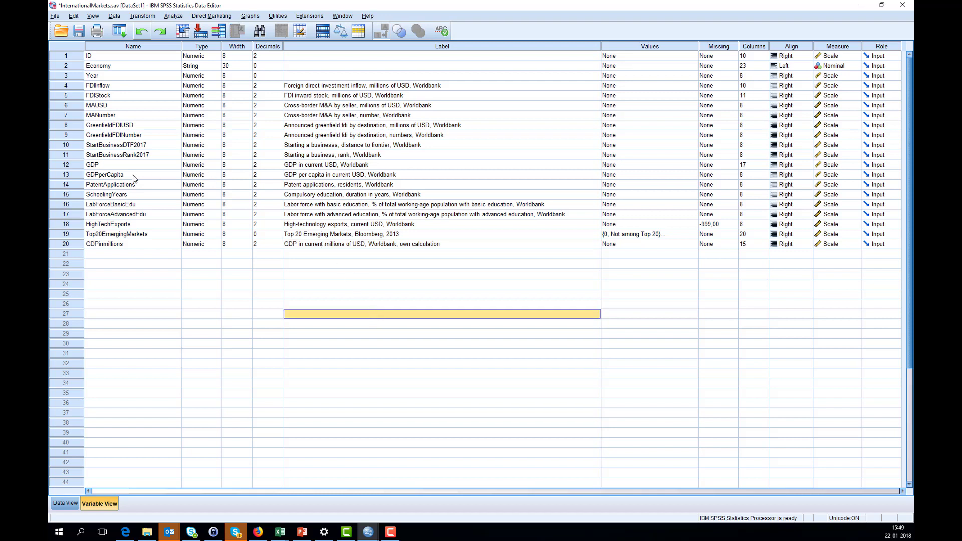
# Inspect the computed GDPinmillions column in the data, including the value for case 12.
pyautogui.click(71, 502)
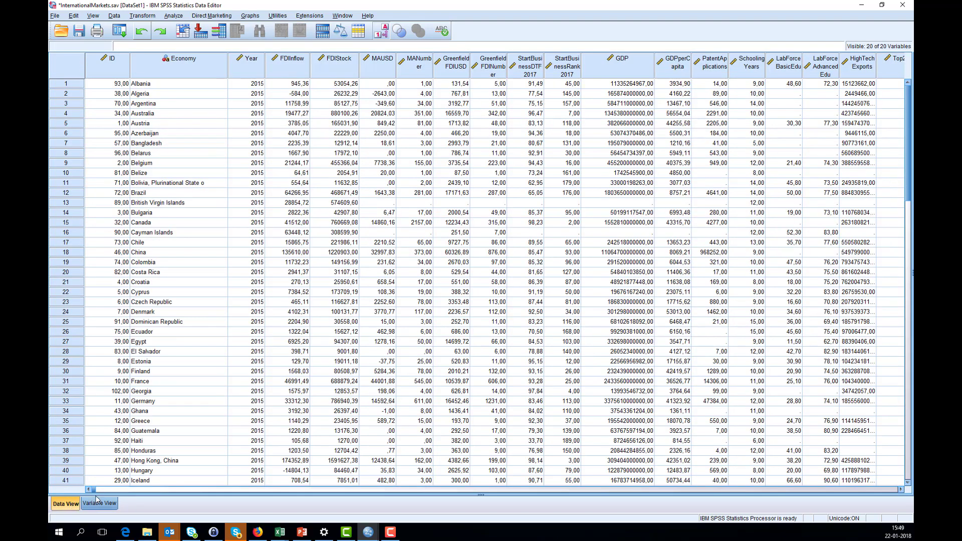
pyautogui.moveTo(94, 490); pyautogui.dragTo(549, 516)
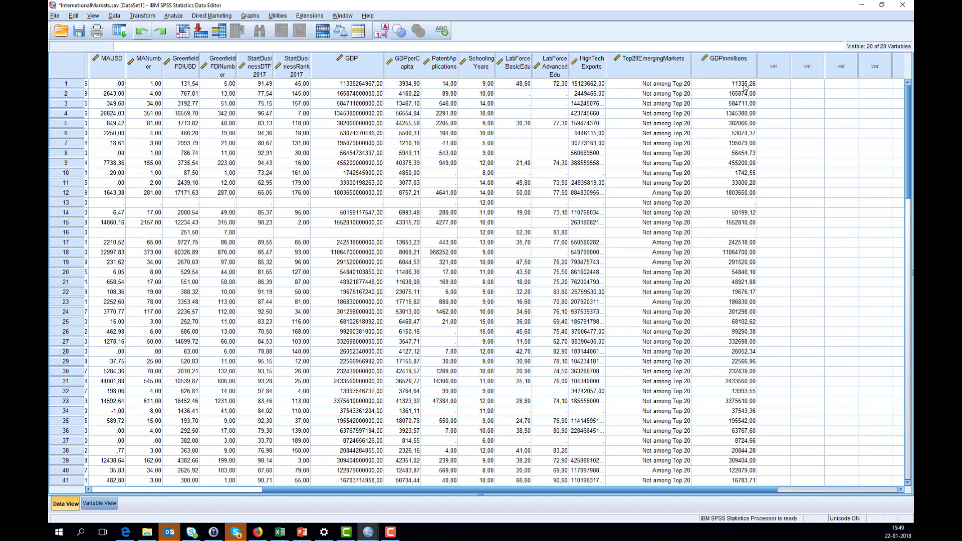
pyautogui.click(736, 196)
pyautogui.moveTo(674, 491); pyautogui.dragTo(630, 482)
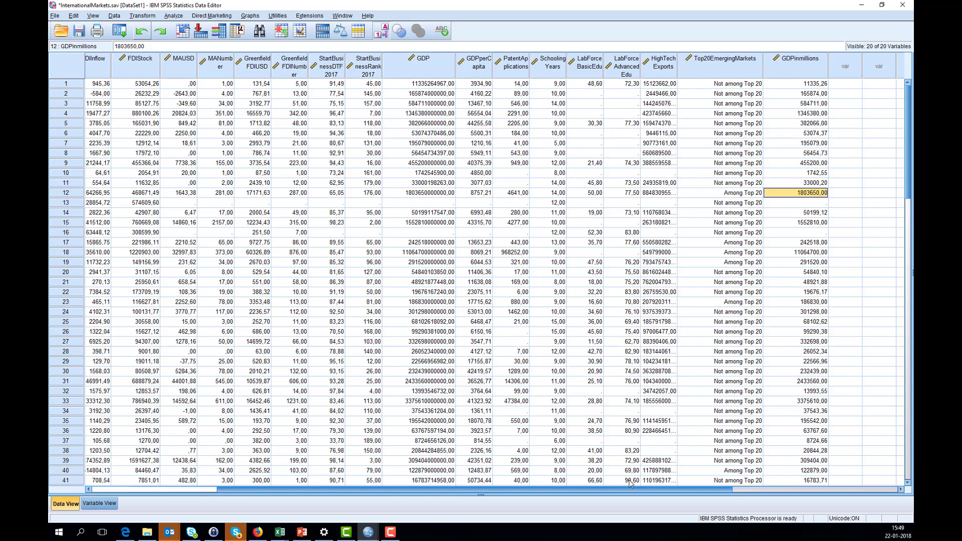
# Find Germany among the economies and check its GDPinmillions value.
pyautogui.moveTo(631, 483); pyautogui.dragTo(499, 335)
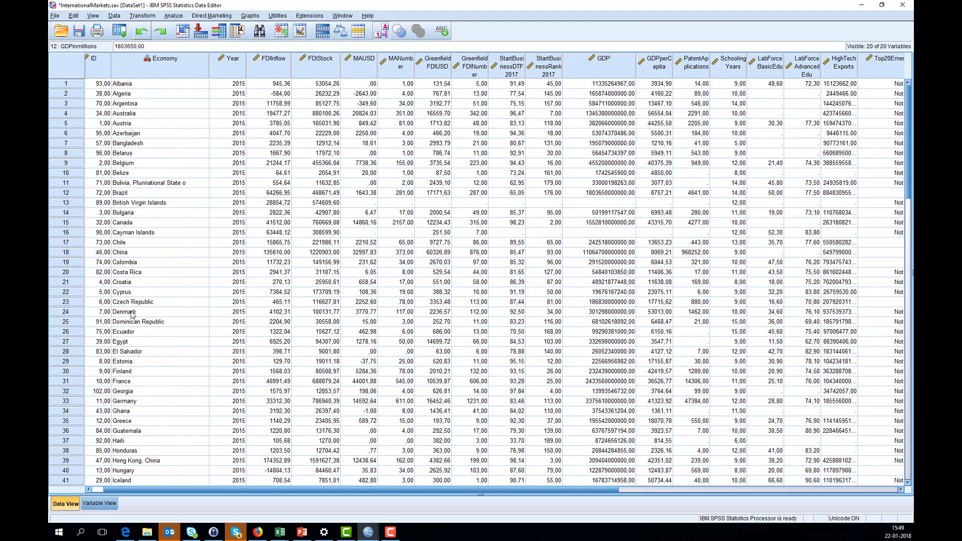
pyautogui.click(127, 333)
pyautogui.scroll(-1, 140, 354)
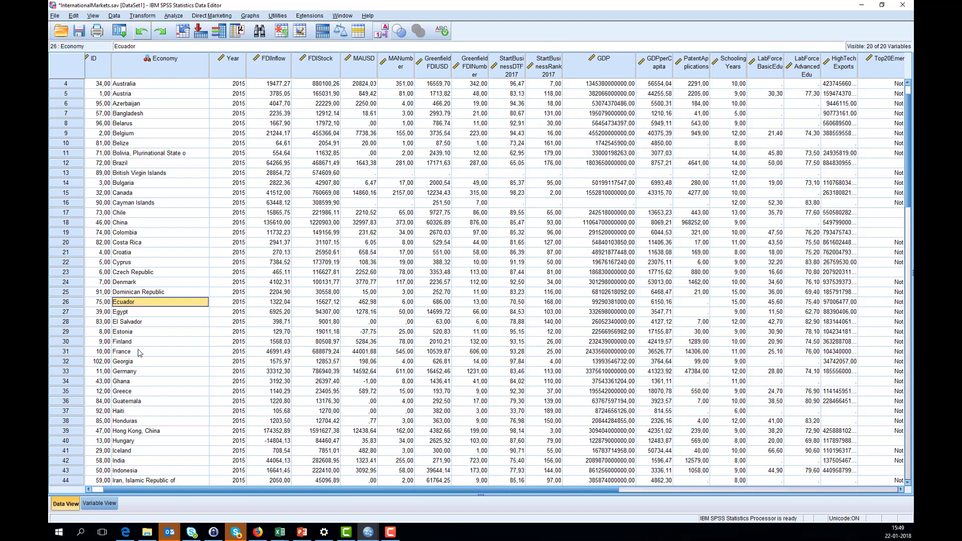
pyautogui.click(149, 375)
pyautogui.moveTo(166, 486); pyautogui.dragTo(324, 498)
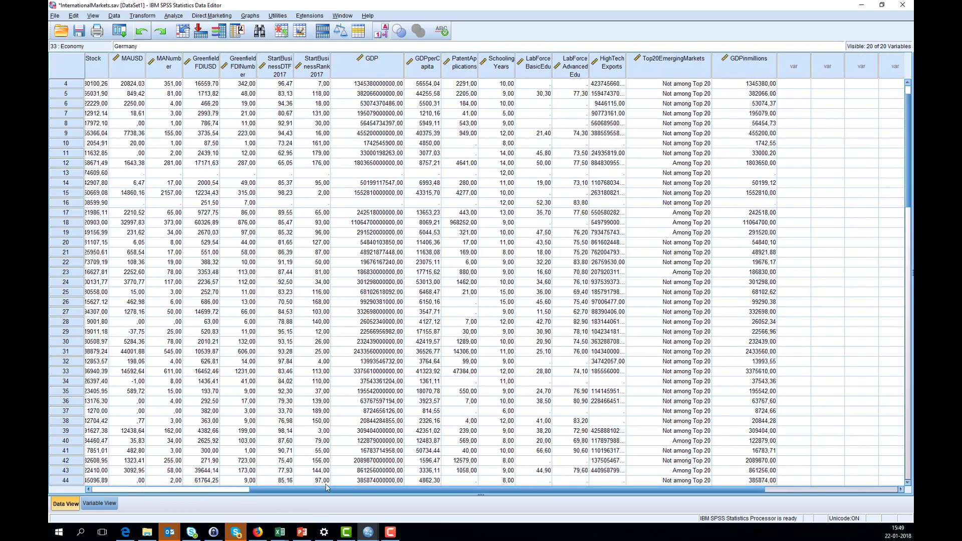
pyautogui.click(747, 374)
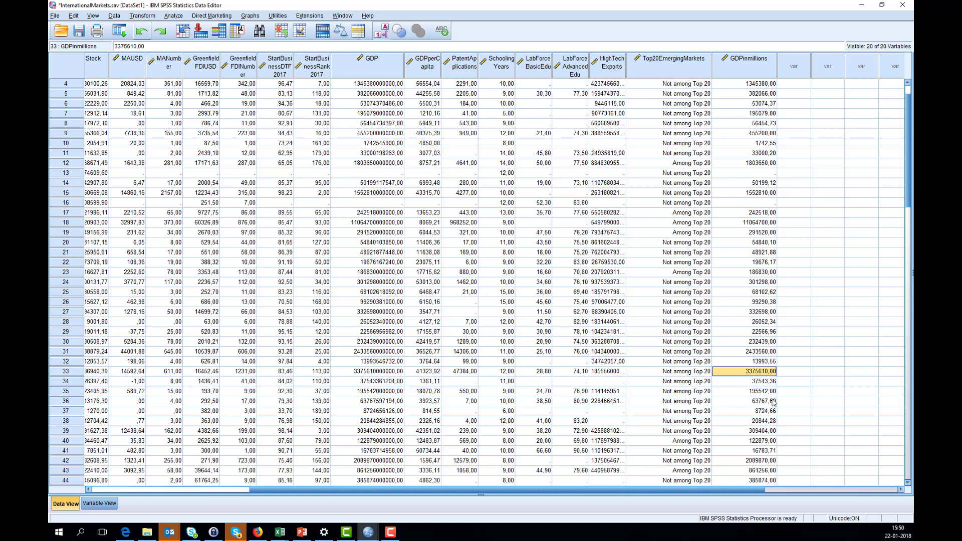
# Move the GDPinmillions variable directly below GDP in the variable definitions.
pyautogui.click(107, 503)
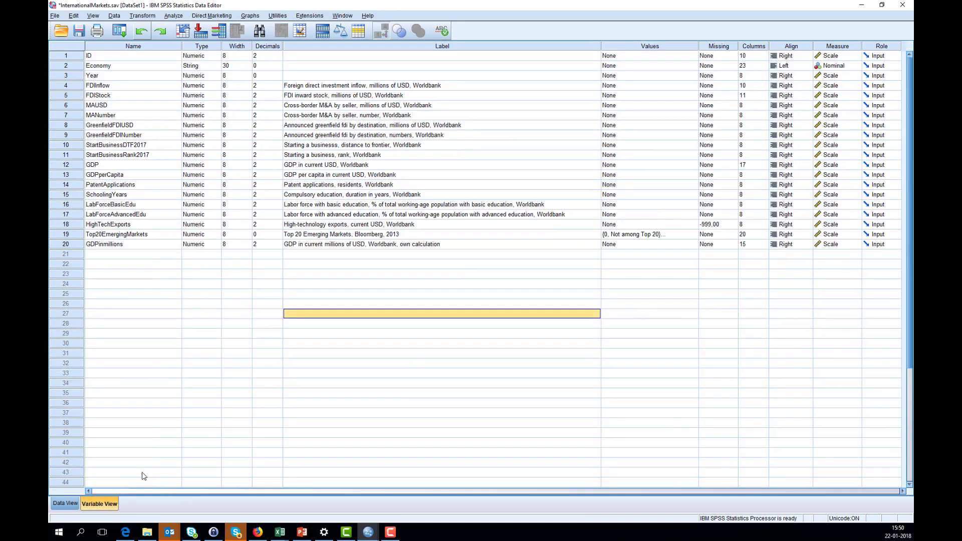
pyautogui.click(71, 244)
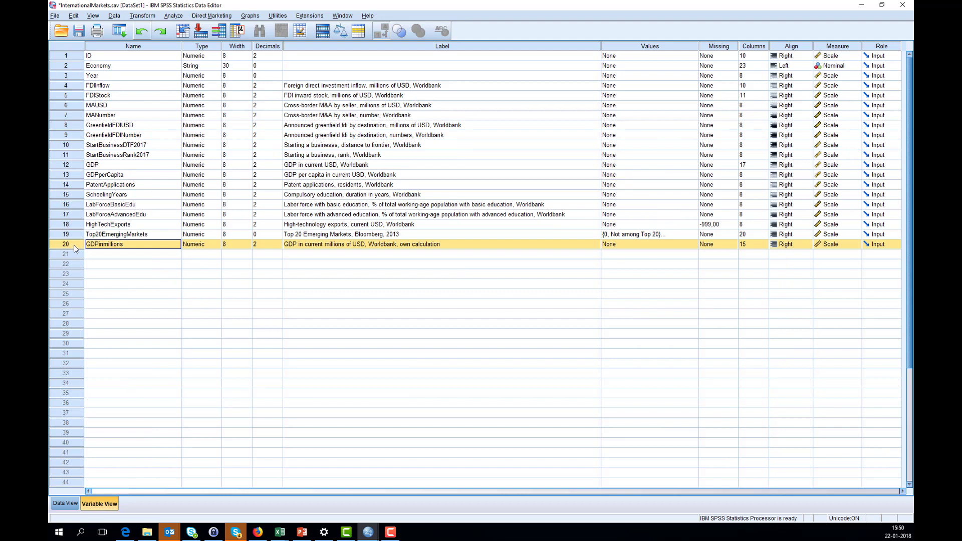
pyautogui.moveTo(74, 245); pyautogui.dragTo(74, 248)
pyautogui.moveTo(70, 245); pyautogui.dragTo(74, 173)
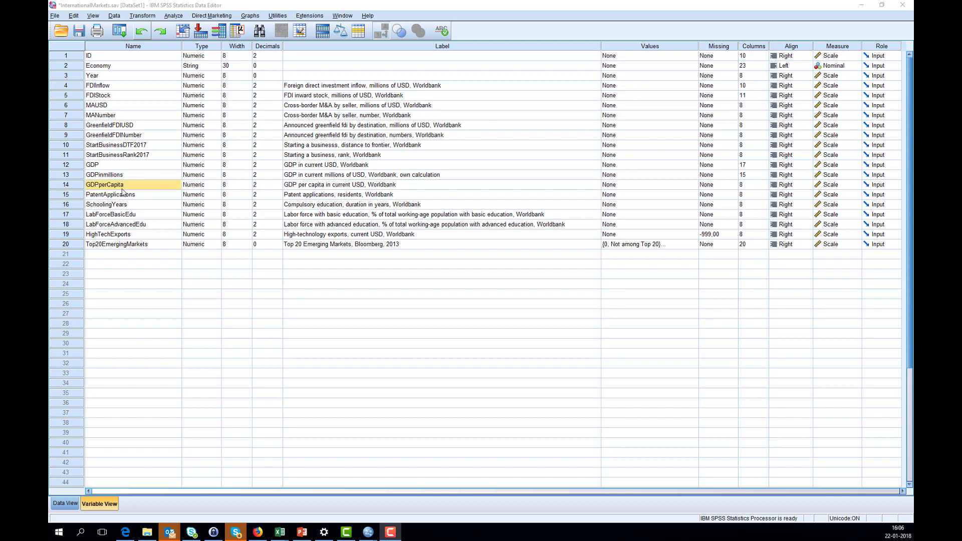
# Examine the GDPperCapita values in the data, starting with the first case, alongside the economy names.
pyautogui.click(64, 504)
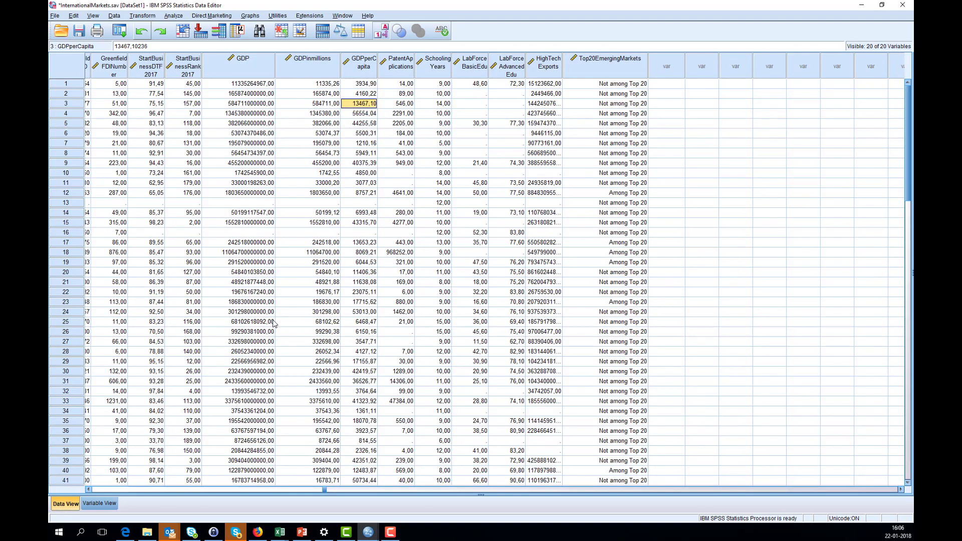
pyautogui.click(365, 84)
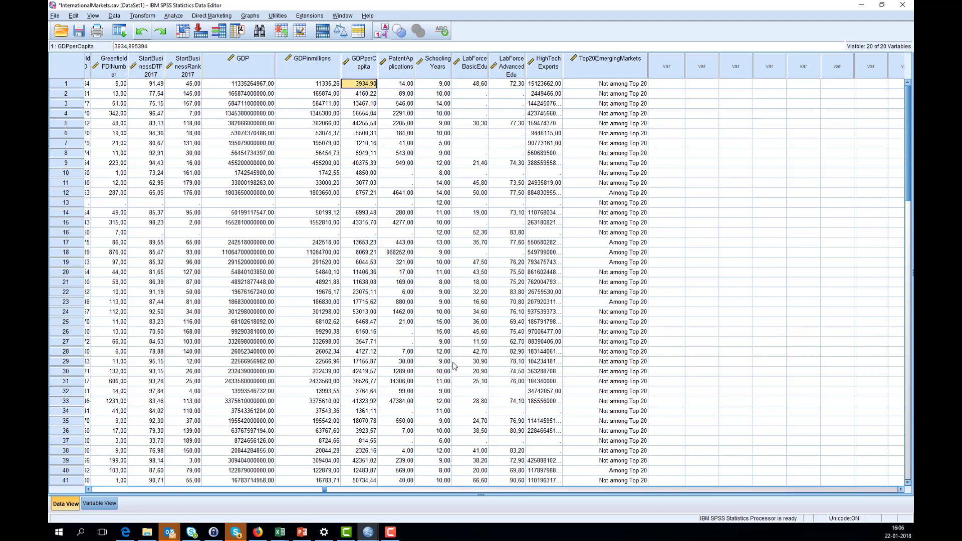
pyautogui.moveTo(327, 493); pyautogui.dragTo(90, 494)
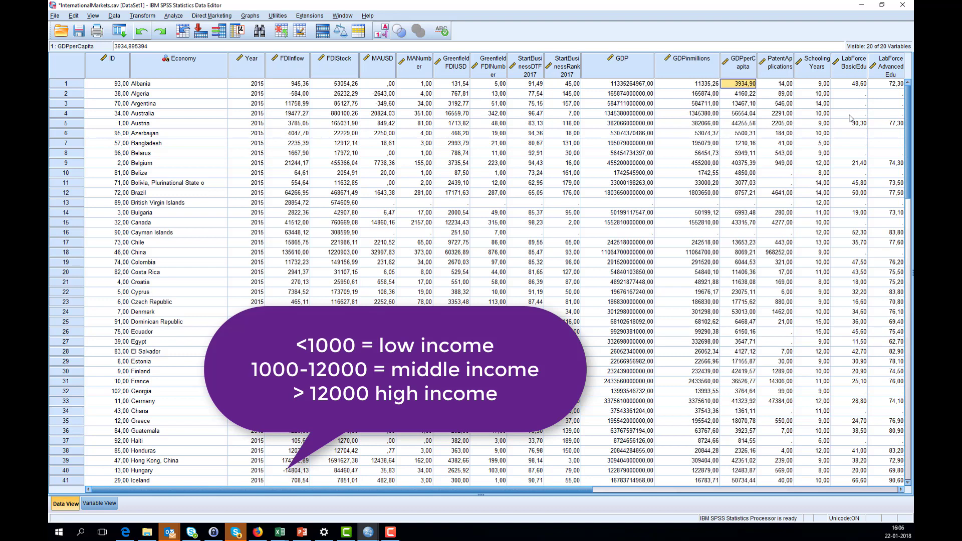
# Start a cleared Recode into Different Variables with variable names displayed, using GDPperCapita as the input variable.
pyautogui.click(135, 17)
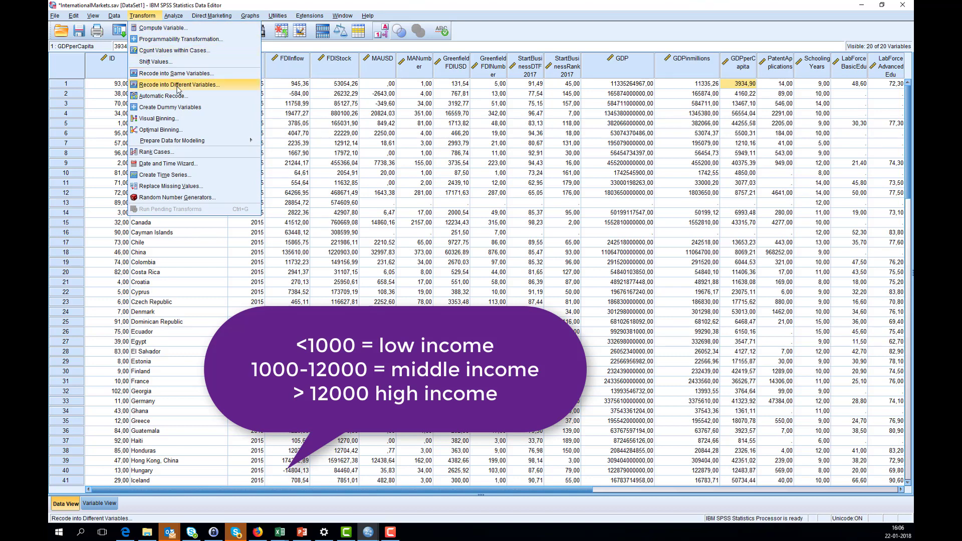
pyautogui.click(165, 86)
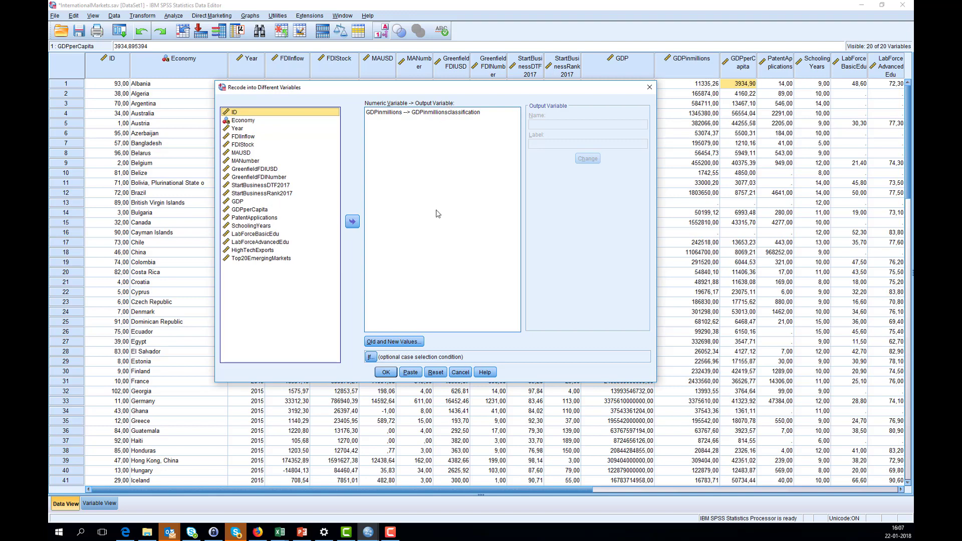
pyautogui.click(434, 376)
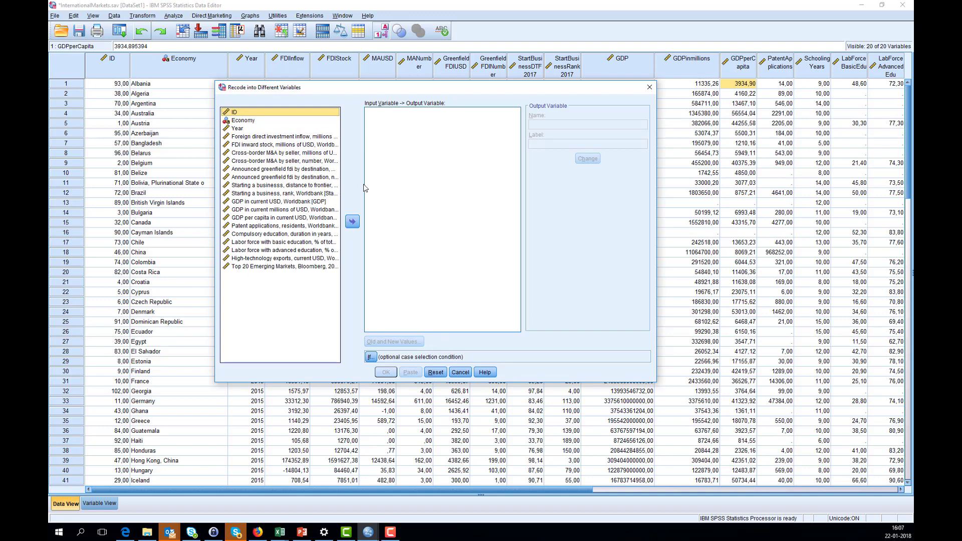
pyautogui.rightClick(257, 153)
pyautogui.click(266, 164)
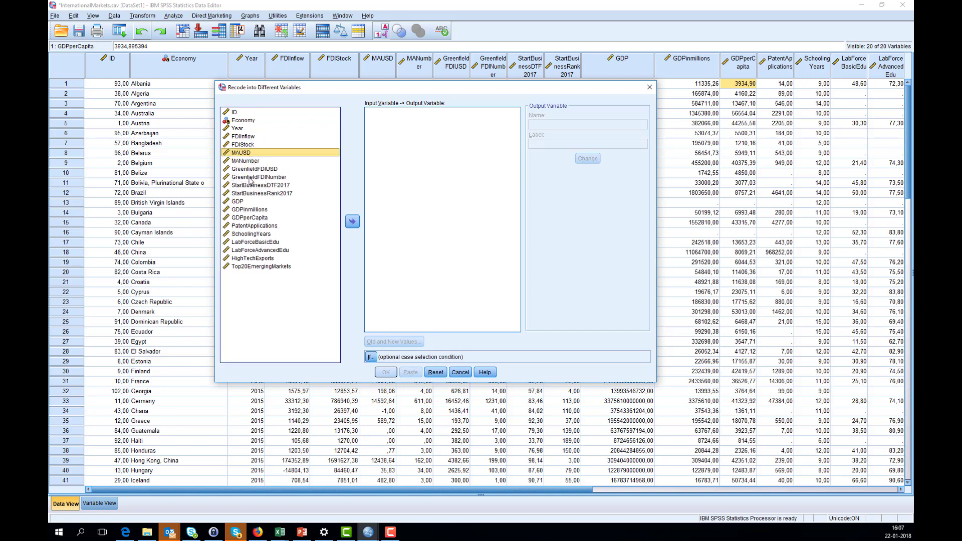
pyautogui.click(239, 221)
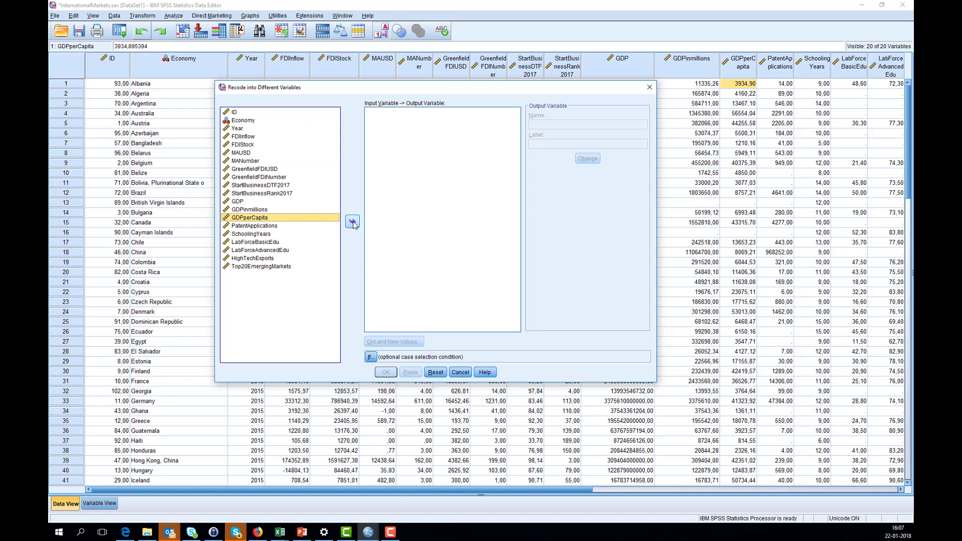
pyautogui.click(353, 223)
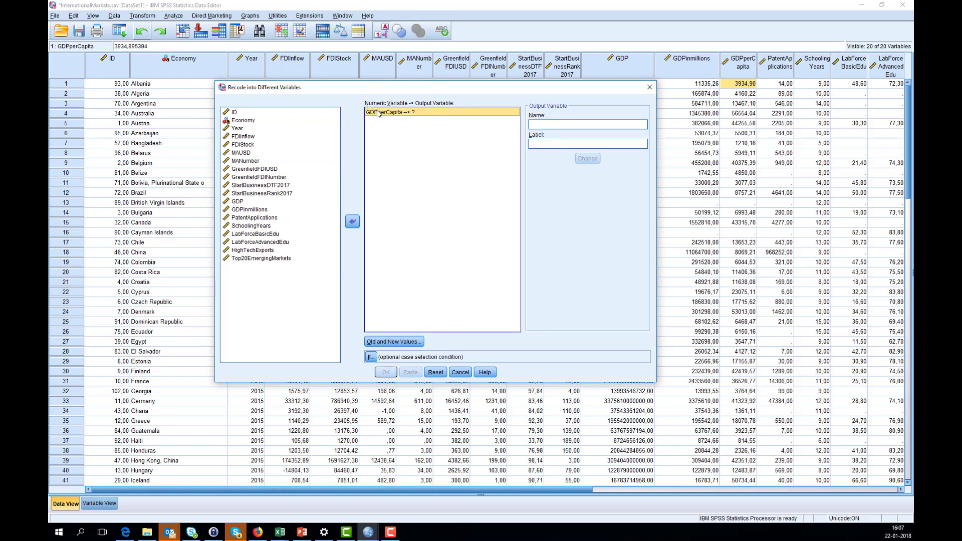
# Name the output variable of the recode IncomeClassfication.
pyautogui.click(557, 124)
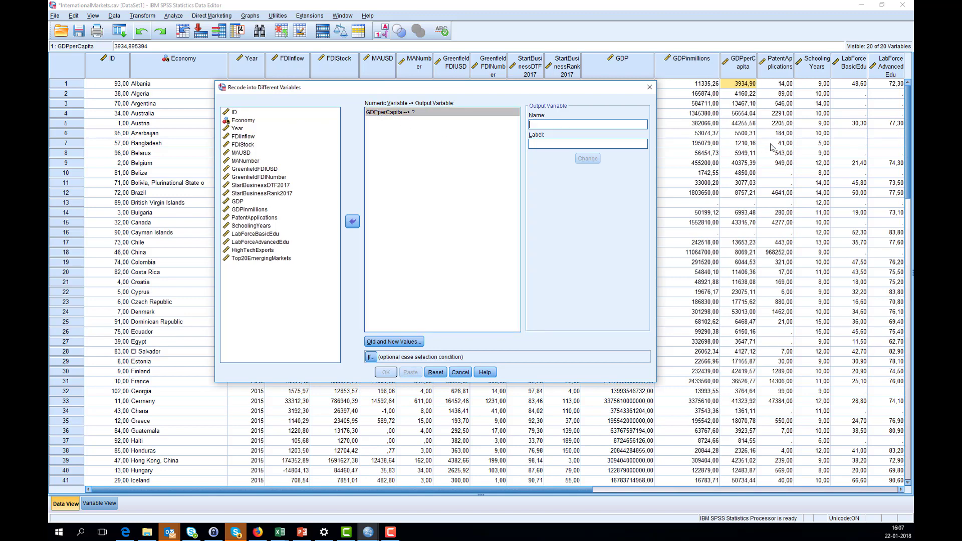
pyautogui.write('C')
pyautogui.press('BackSpace')
pyautogui.write('IncomeClassfication')
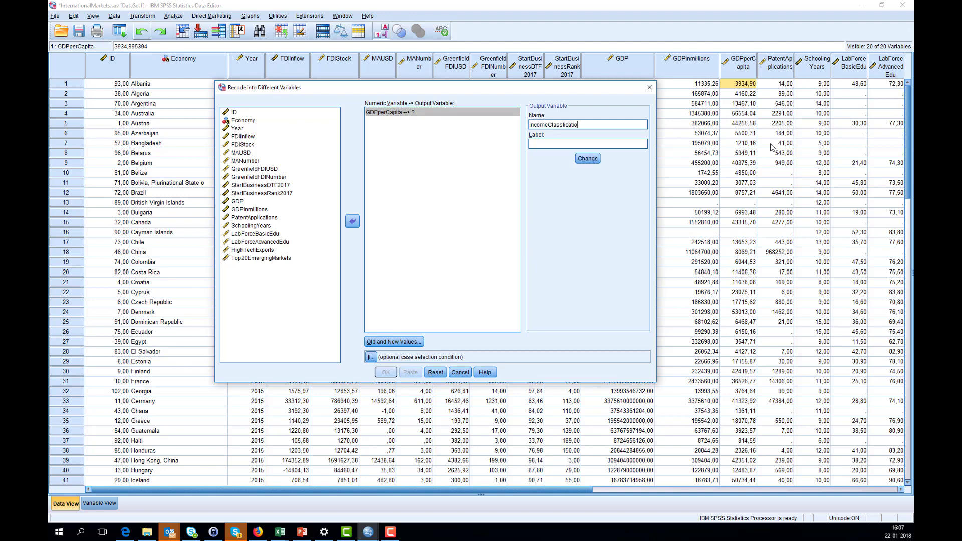
# Label the output variable "Economies with low, medium and high income as GDP per Capita".
pyautogui.click(571, 145)
pyautogui.write('EConom')
pyautogui.press('BackSpace')
pyautogui.press('BackSpace')
pyautogui.press('BackSpace')
pyautogui.press('BackSpace')
pyautogui.press('BackSpace')
pyautogui.write('conomies with low, mediyum')
pyautogui.press('BackSpace')
pyautogui.press('BackSpace')
pyautogui.press('BackSpace')
pyautogui.write('um and high income')
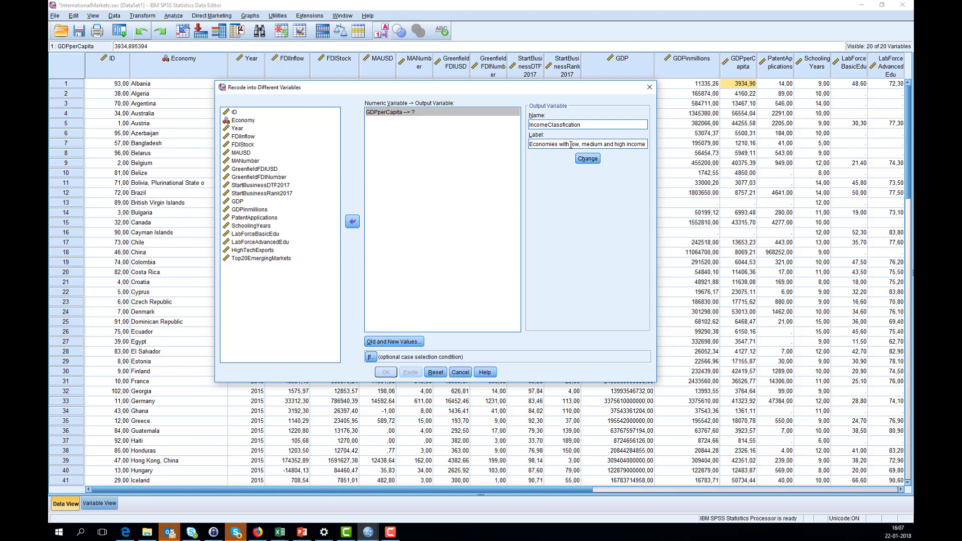
pyautogui.write(' as GDP per Capita')
# Define the old and new values by adding a rule that recodes the range 0 through 1000 to 1.
pyautogui.click(382, 343)
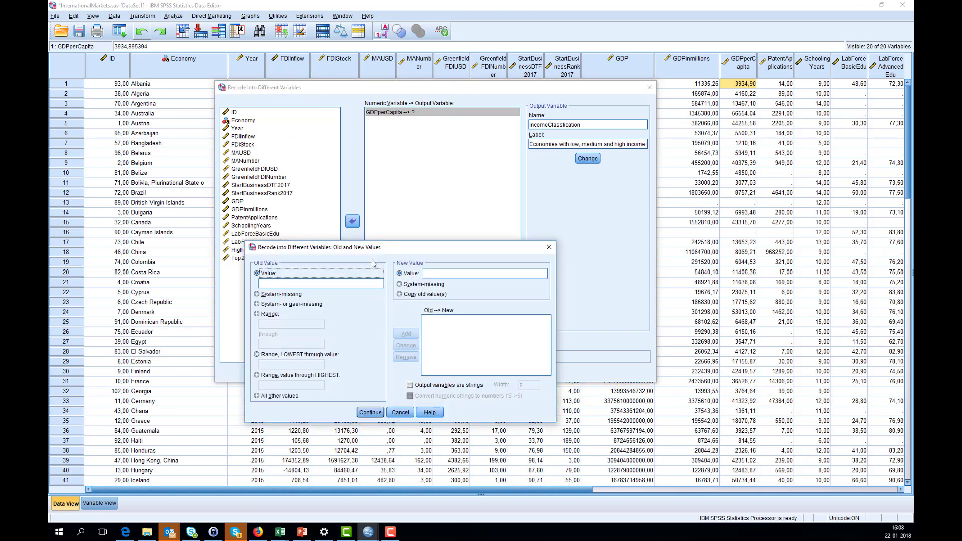
pyautogui.moveTo(375, 245); pyautogui.dragTo(420, 138)
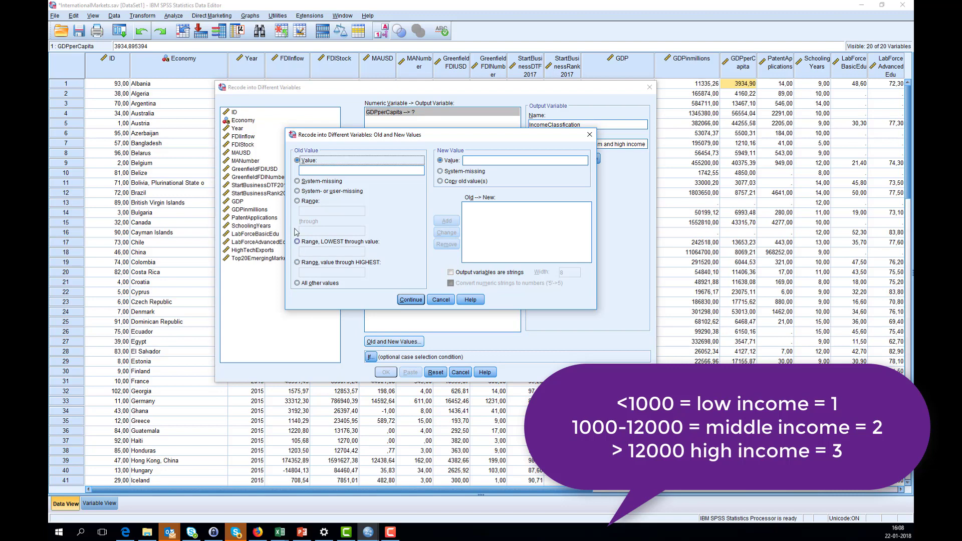
pyautogui.click(297, 203)
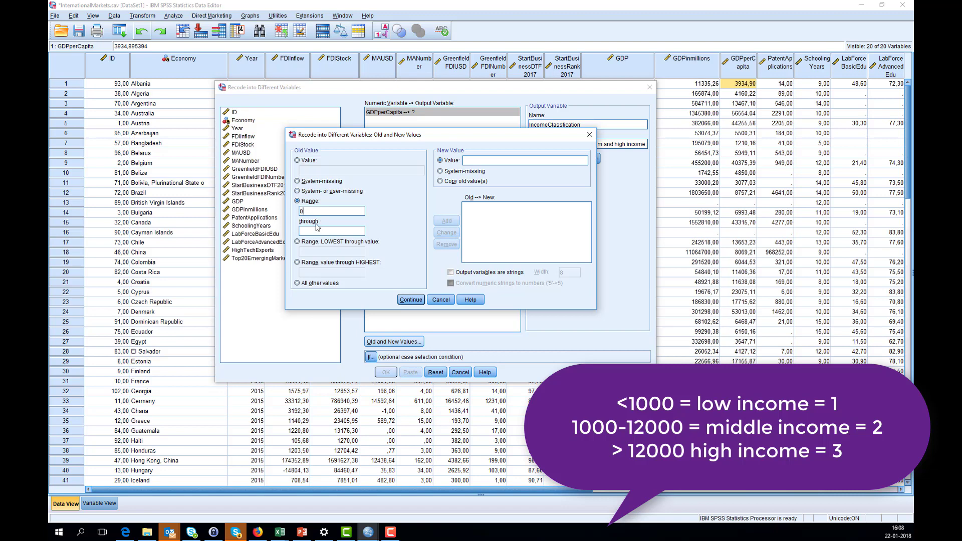
pyautogui.click(326, 233)
pyautogui.write('1000')
pyautogui.click(491, 160)
pyautogui.write('1')
pyautogui.click(452, 222)
# Add a rule that recodes values from 12000 through the highest to 3.
pyautogui.write('12000')
pyautogui.click(298, 262)
pyautogui.click(357, 271)
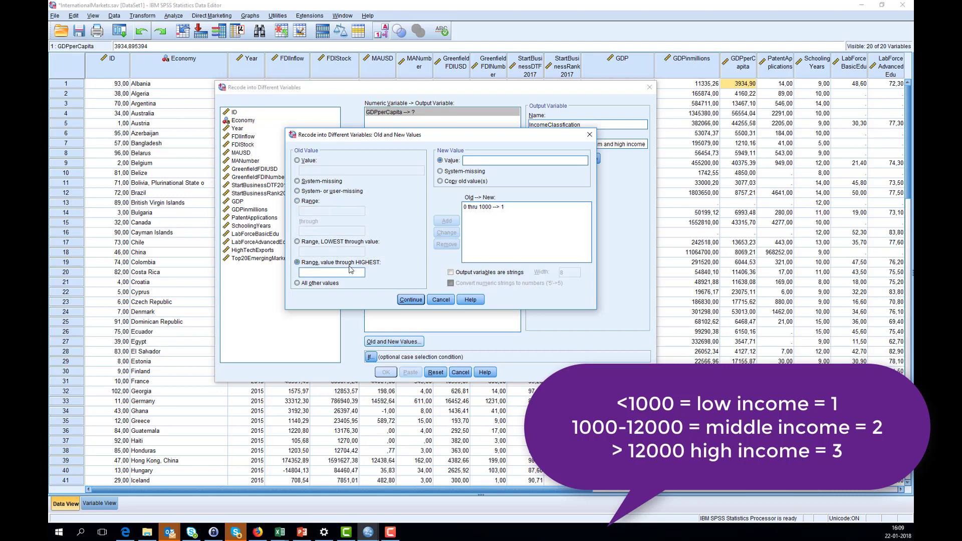
pyautogui.write('12000')
pyautogui.click(483, 161)
pyautogui.write('3')
pyautogui.click(454, 221)
# Add a rule that recodes the range 1000 through 120000 to 2 and review the listed rules.
pyautogui.click(299, 202)
pyautogui.click(308, 210)
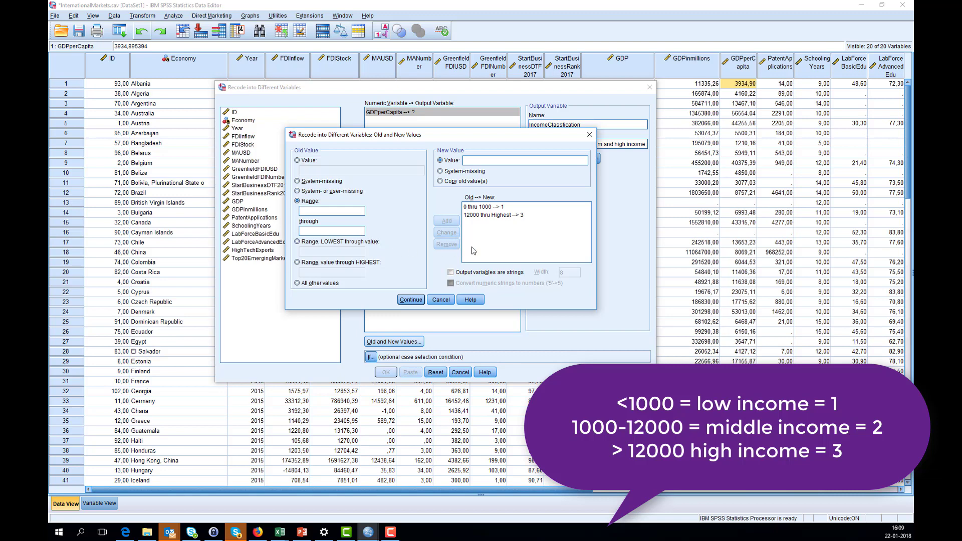
pyautogui.write('1000')
pyautogui.click(330, 231)
pyautogui.write('120000')
pyautogui.click(501, 159)
pyautogui.write('2')
pyautogui.click(446, 221)
pyautogui.click(487, 215)
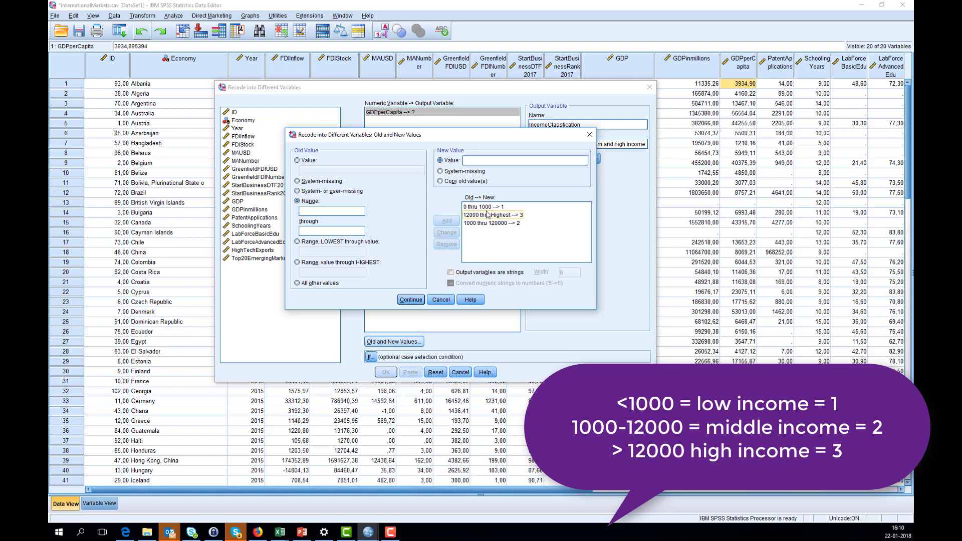
pyautogui.click(494, 223)
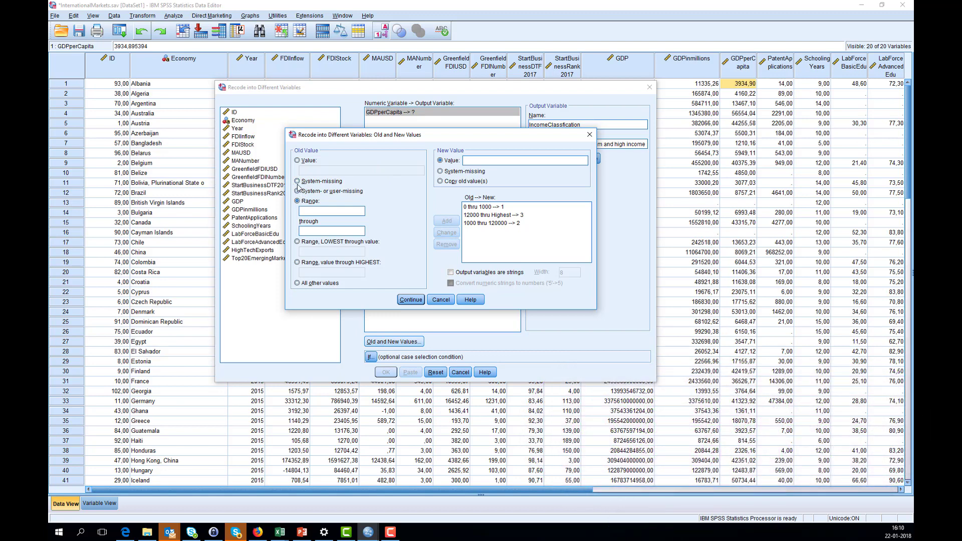
# Recode system-missing to system-missing, accept the rules and assign IncomeClassfication as the output variable for GDPperCapita.
pyautogui.click(297, 182)
pyautogui.click(456, 171)
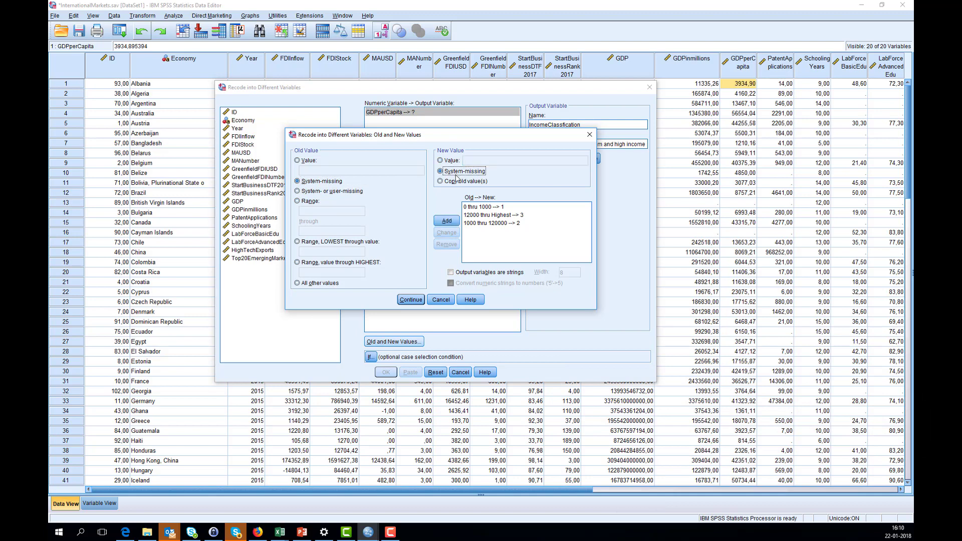
pyautogui.click(448, 221)
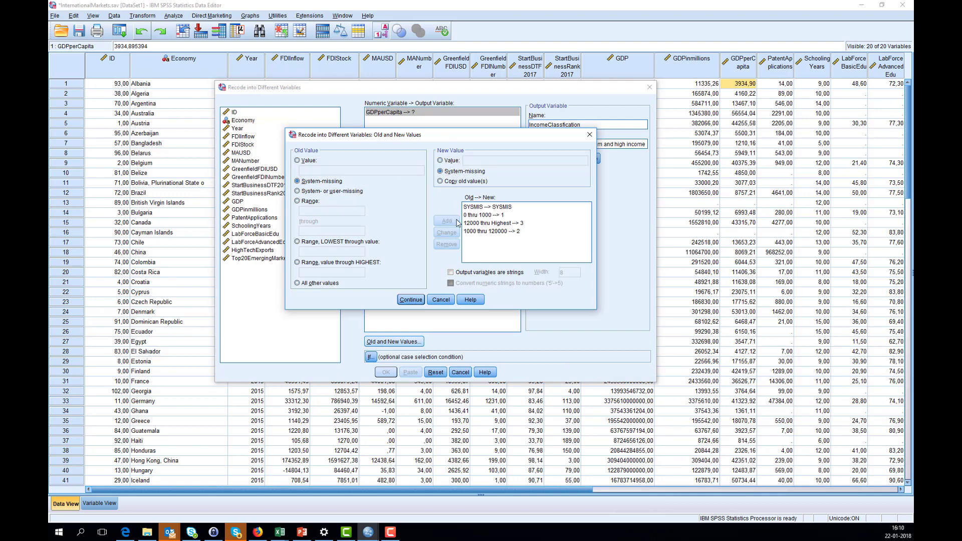
pyautogui.click(407, 299)
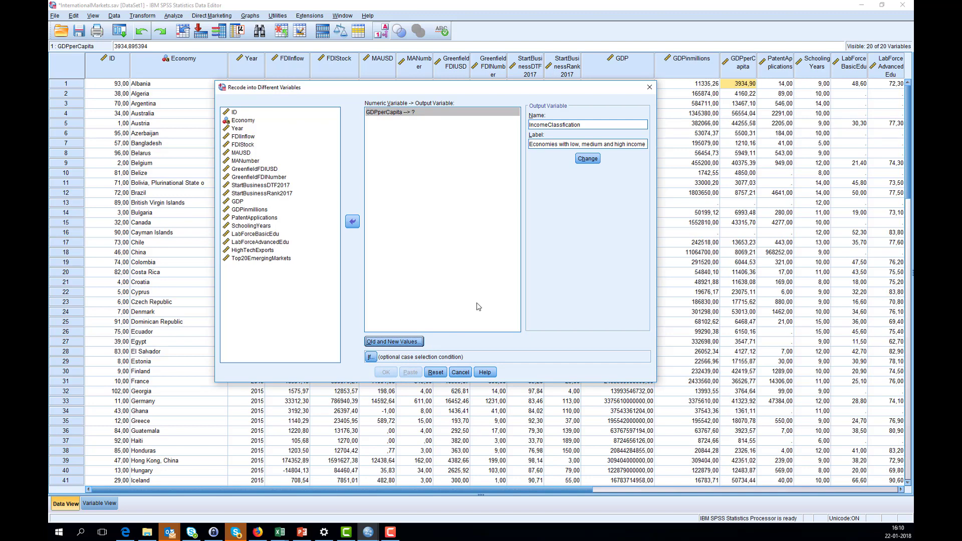
pyautogui.click(589, 159)
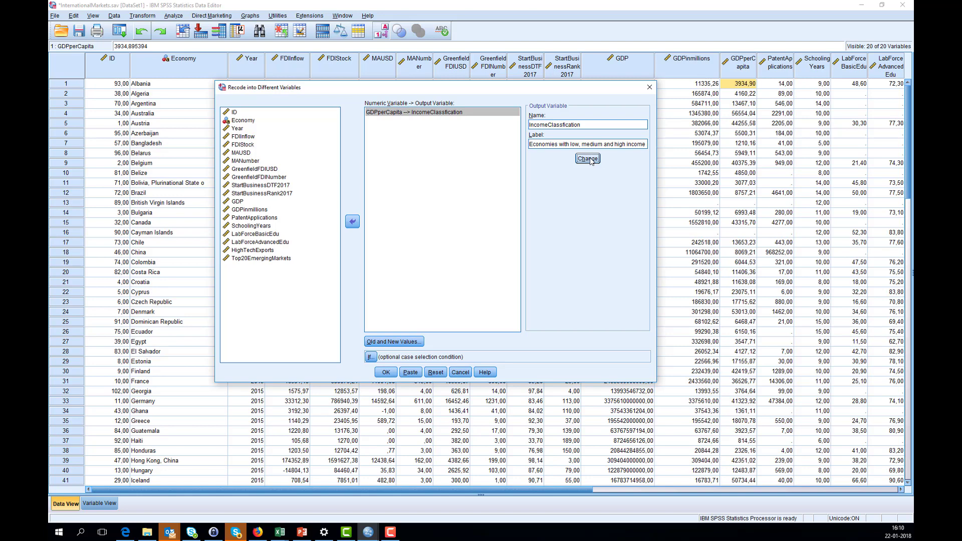
# Run the recode of GDPperCapita into IncomeClassfication and switch to the variable definitions.
pyautogui.click(384, 373)
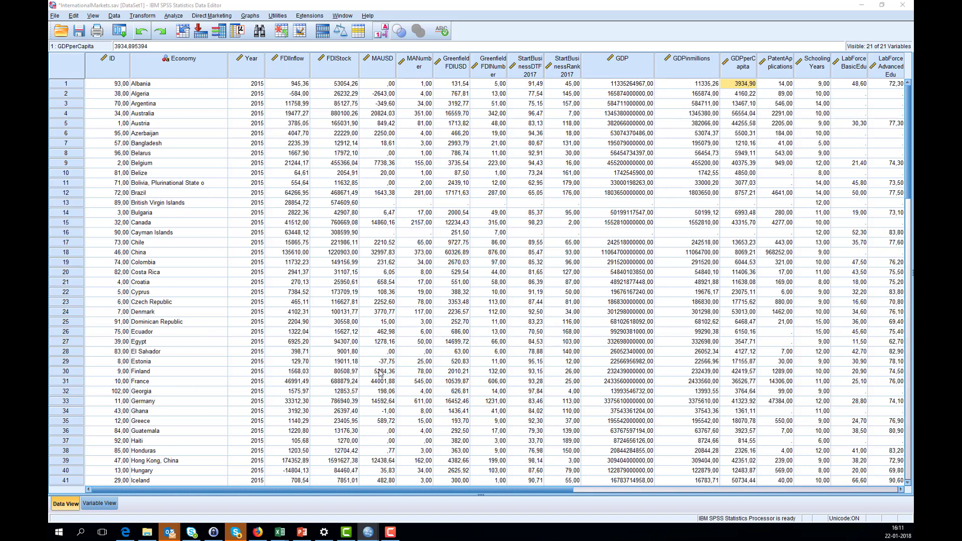
pyautogui.click(102, 505)
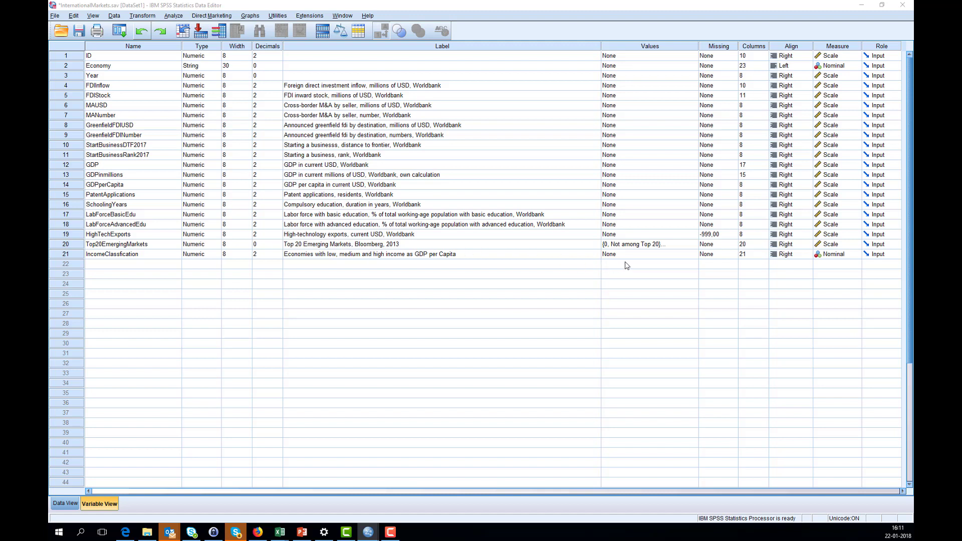
# Add a value label for the IncomeClassfication variable that defines 1 as "Low income".
pyautogui.click(673, 257)
pyautogui.click(695, 256)
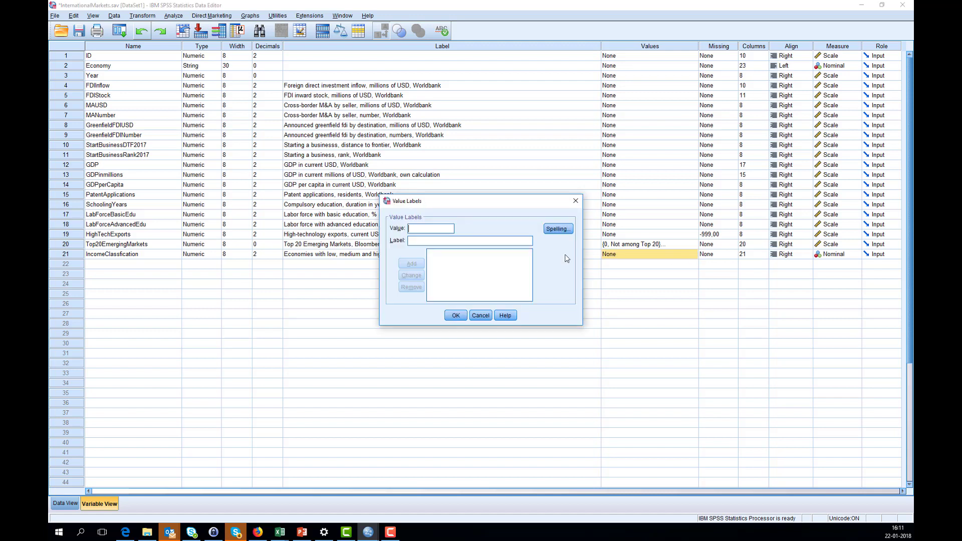
pyautogui.write('1')
pyautogui.click(462, 240)
pyautogui.write('low')
pyautogui.press('BackSpace')
pyautogui.press('BackSpace')
pyautogui.press('BackSpace')
pyautogui.press('BackSpace')
pyautogui.write('Low income')
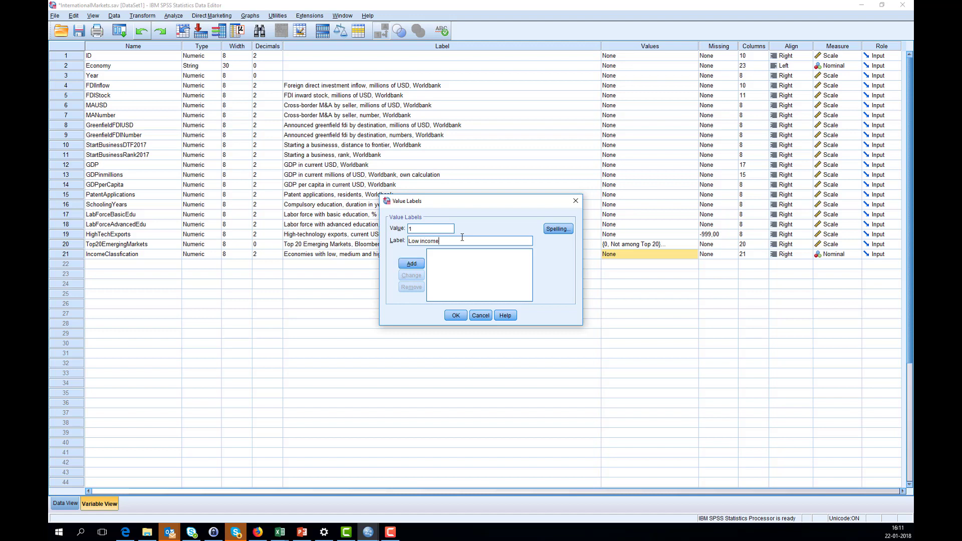
pyautogui.click(412, 264)
# Add the value labels 2 = "Middle income" and 3 = "High income" for IncomeClassfication and accept the labels.
pyautogui.write('Middle income')
pyautogui.click(411, 263)
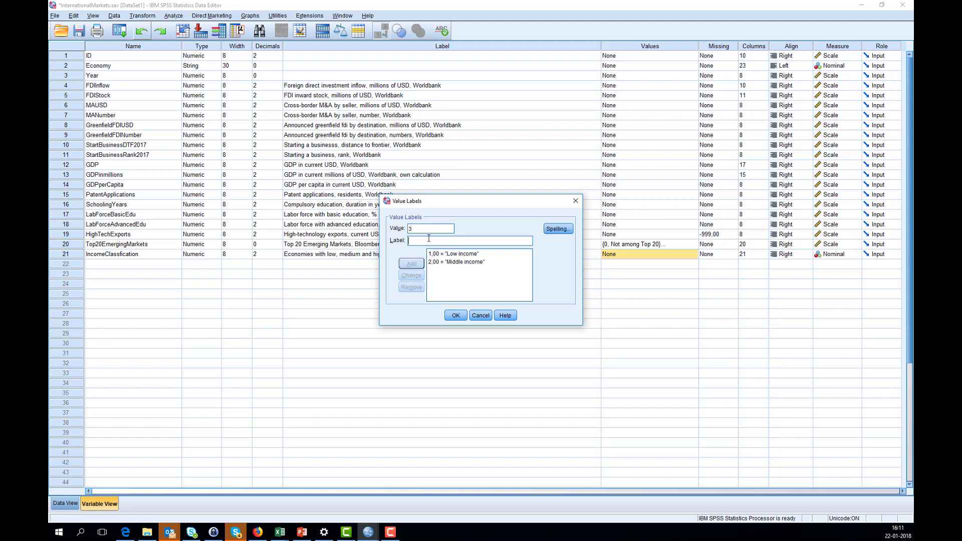
pyautogui.write('High income')
pyautogui.click(411, 264)
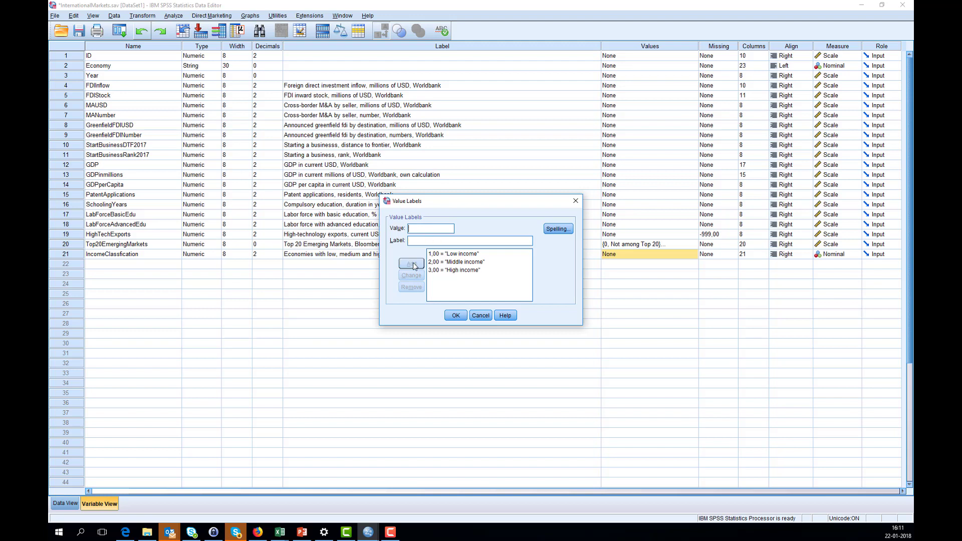
pyautogui.click(456, 315)
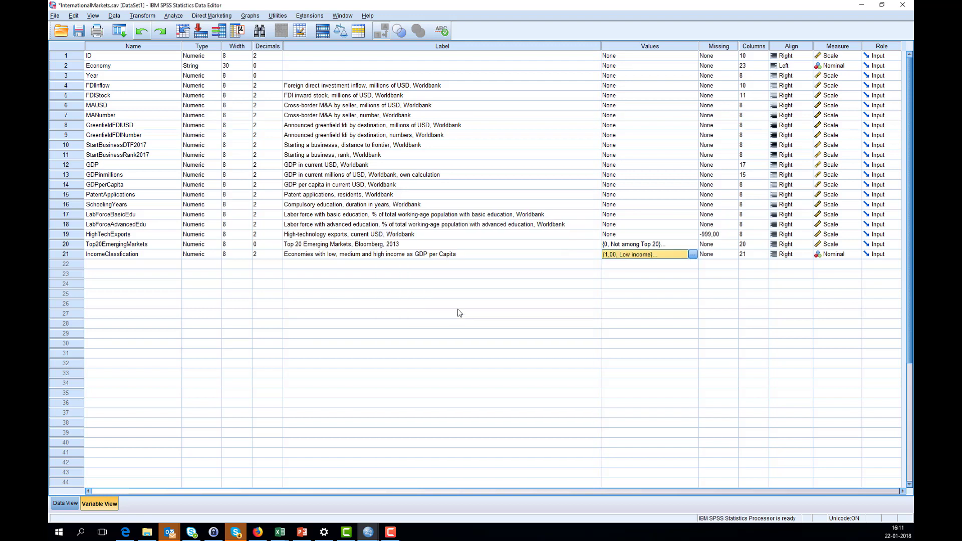
# Check the IncomeClassfication values in the data against the GDPperCapita values of the same cases.
pyautogui.click(64, 504)
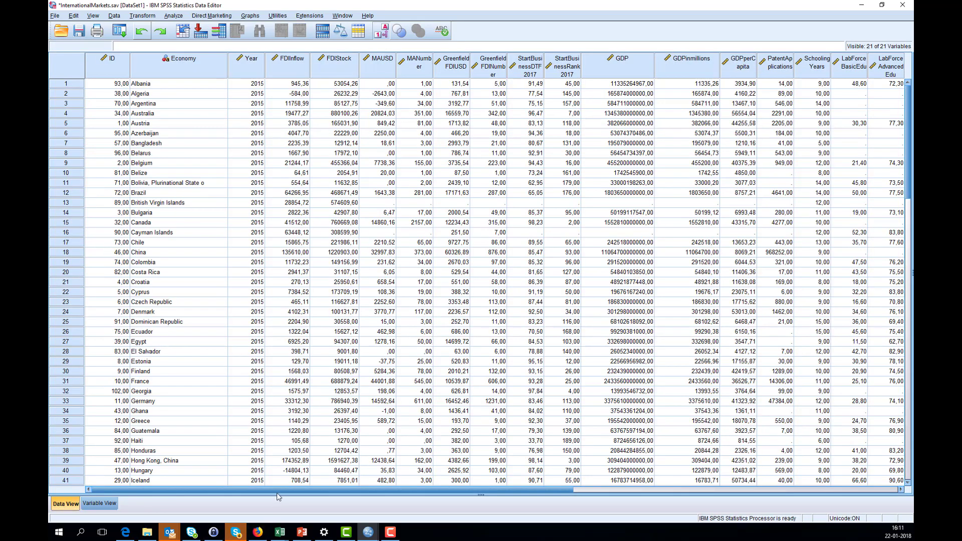
pyautogui.moveTo(278, 489); pyautogui.dragTo(485, 496)
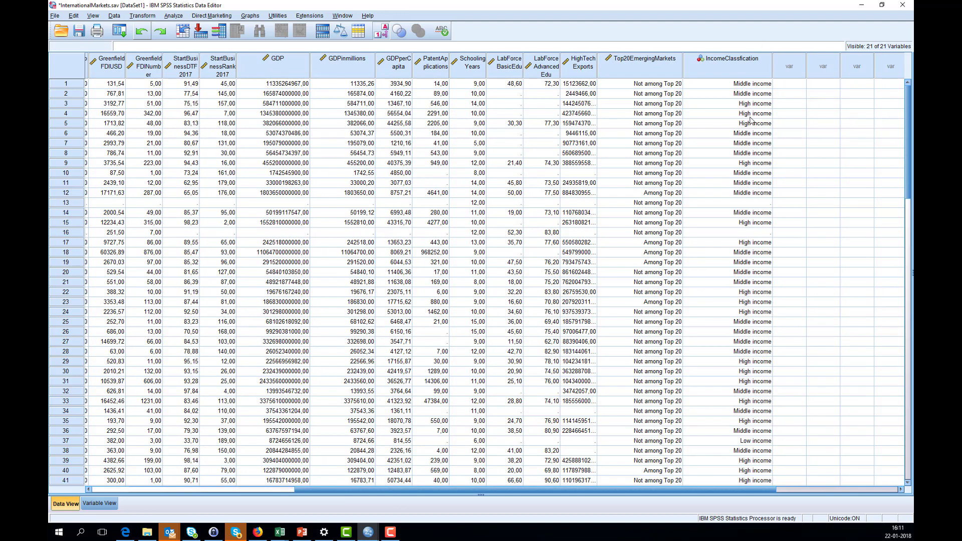
pyautogui.click(755, 444)
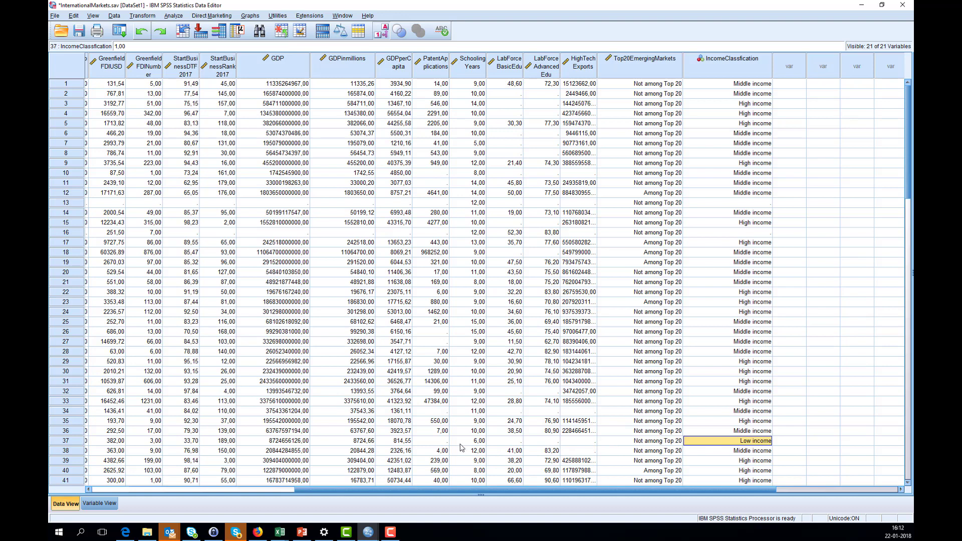
pyautogui.click(395, 442)
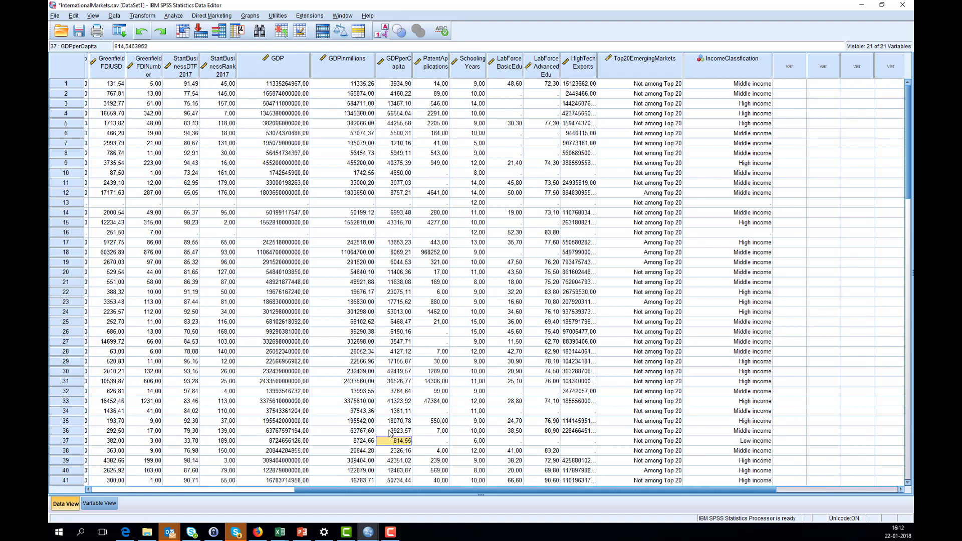
pyautogui.click(398, 432)
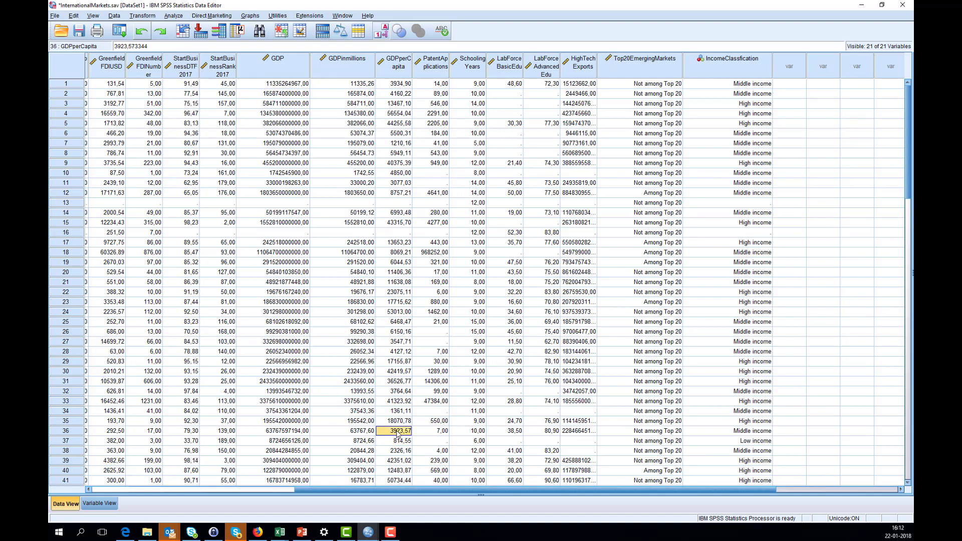
pyautogui.click(751, 422)
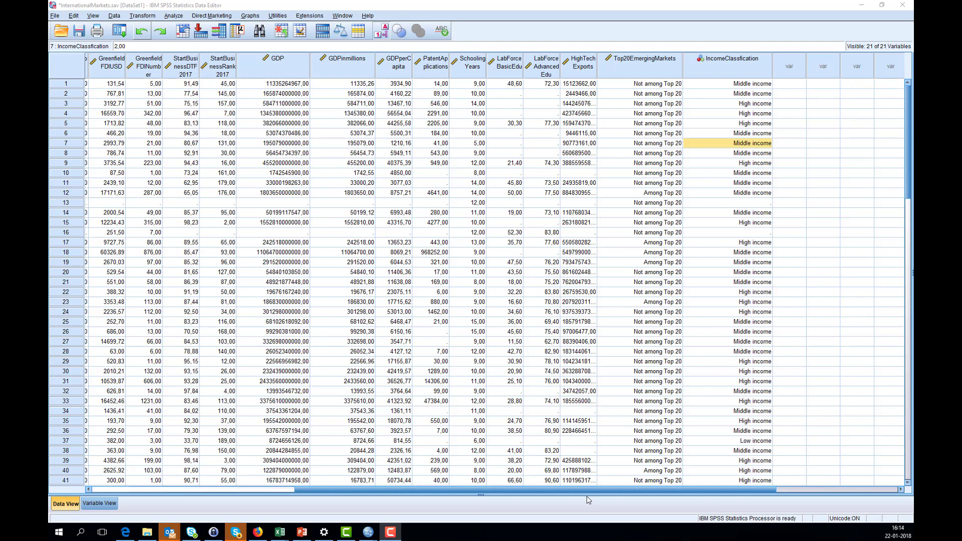
# Start a Frequencies analysis, enlarge its dialog and add GDPperCapita and IncomeClassfication as the variables.
pyautogui.click(178, 17)
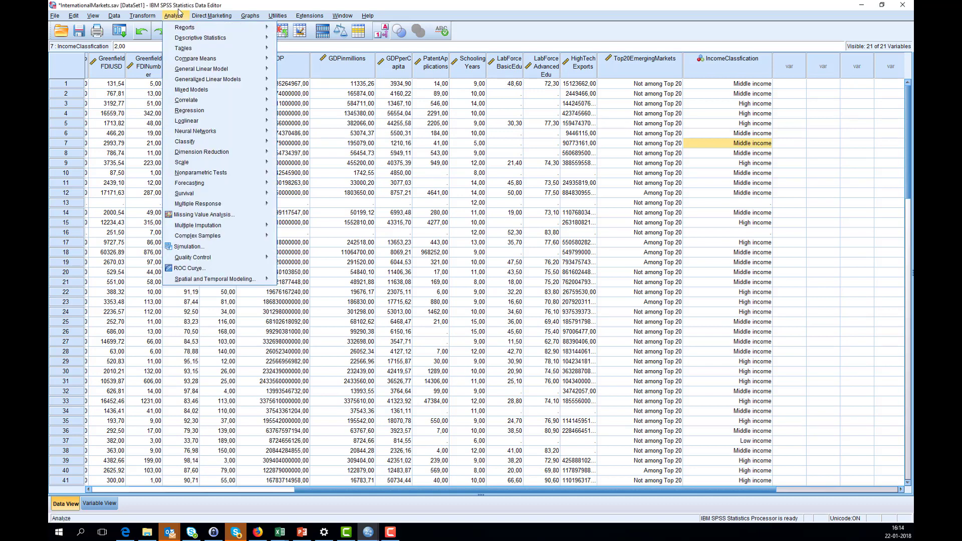
pyautogui.moveTo(187, 40)
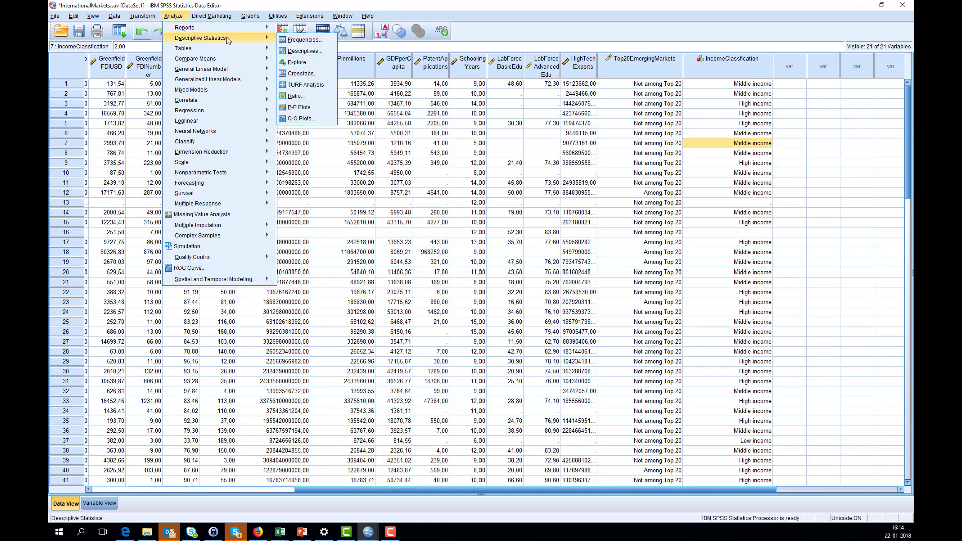
pyautogui.click(304, 39)
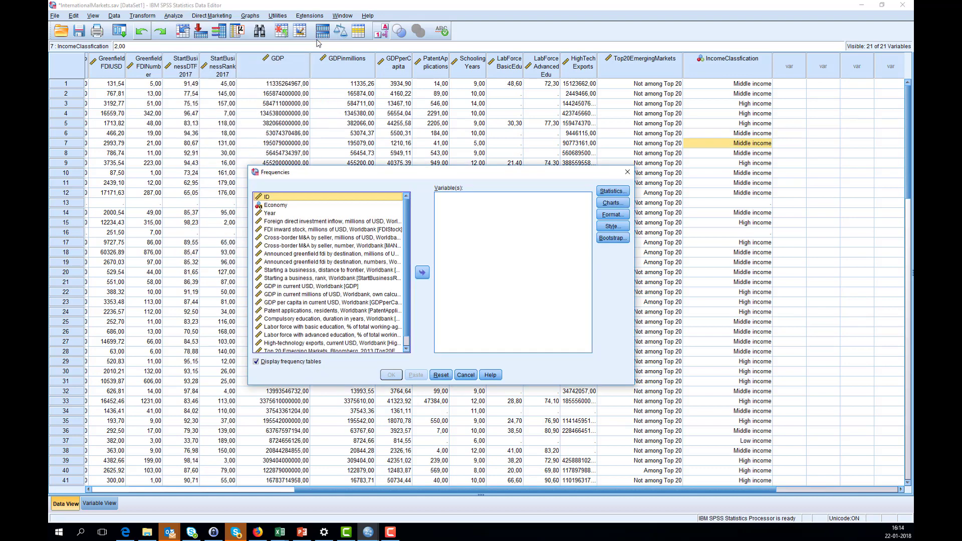
pyautogui.moveTo(259, 166); pyautogui.dragTo(259, 114)
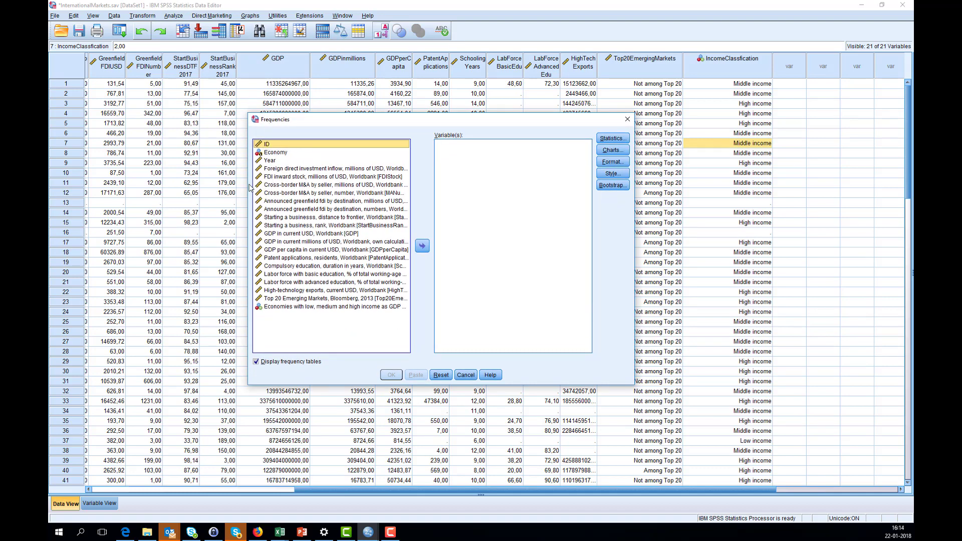
pyautogui.moveTo(250, 187); pyautogui.dragTo(114, 165)
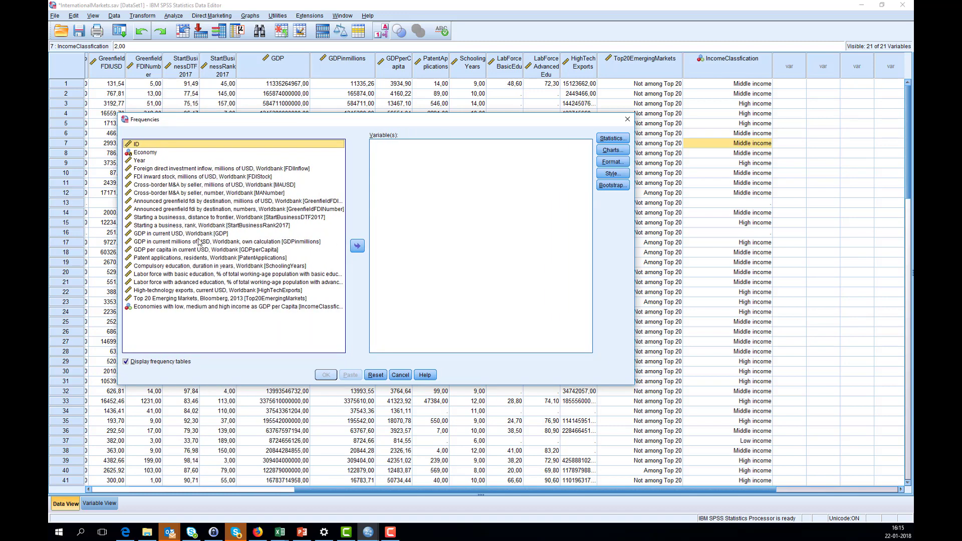
pyautogui.click(215, 249)
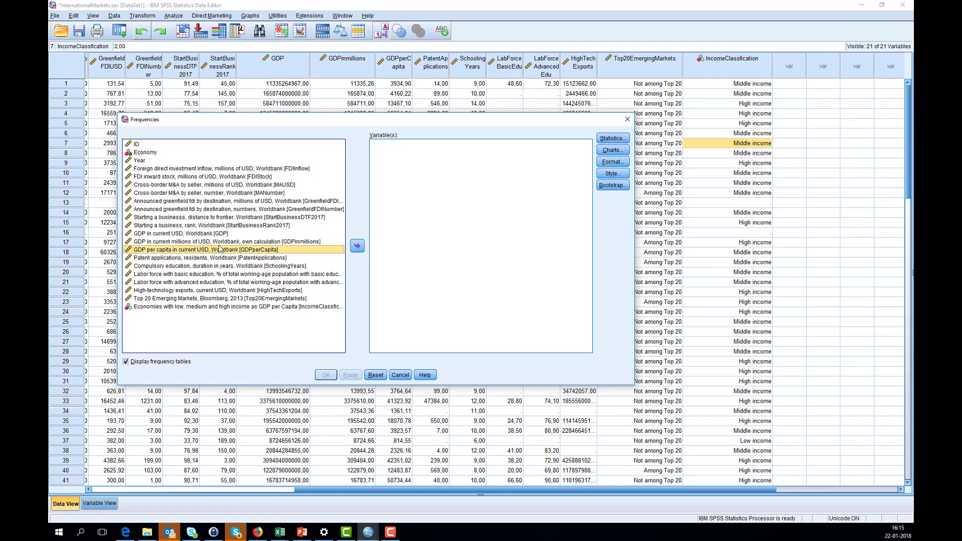
pyautogui.click(355, 249)
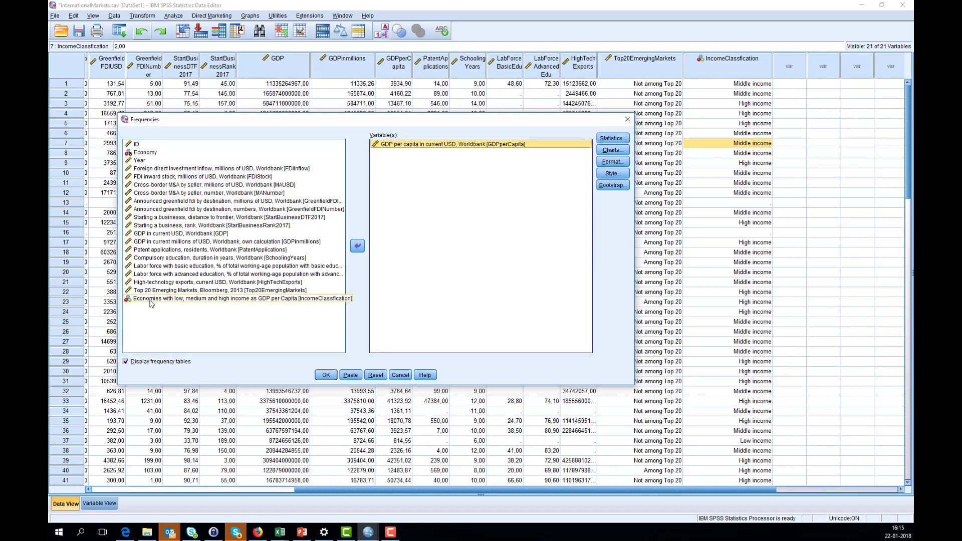
pyautogui.click(152, 299)
pyautogui.click(358, 247)
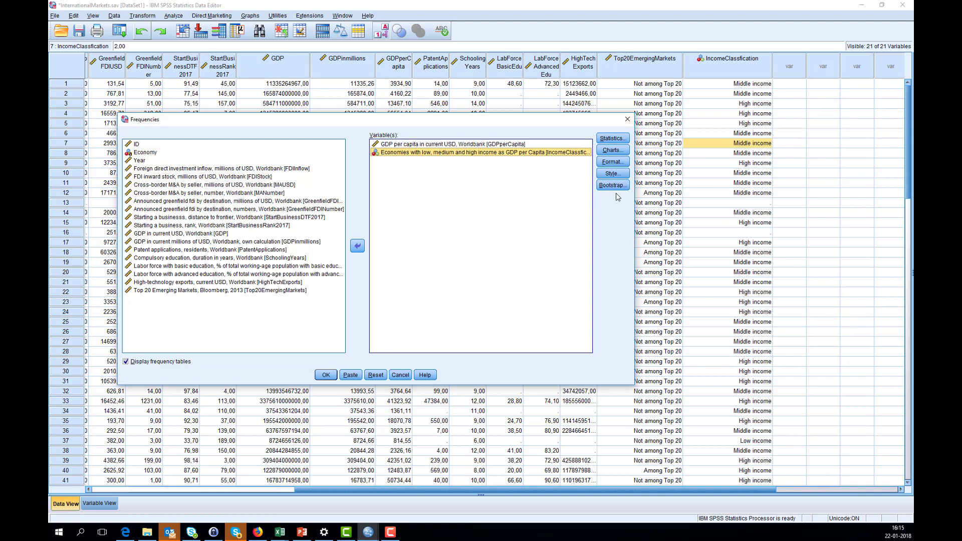
# Include the mean, median, standard deviation and variance in the Frequencies statistics.
pyautogui.click(609, 141)
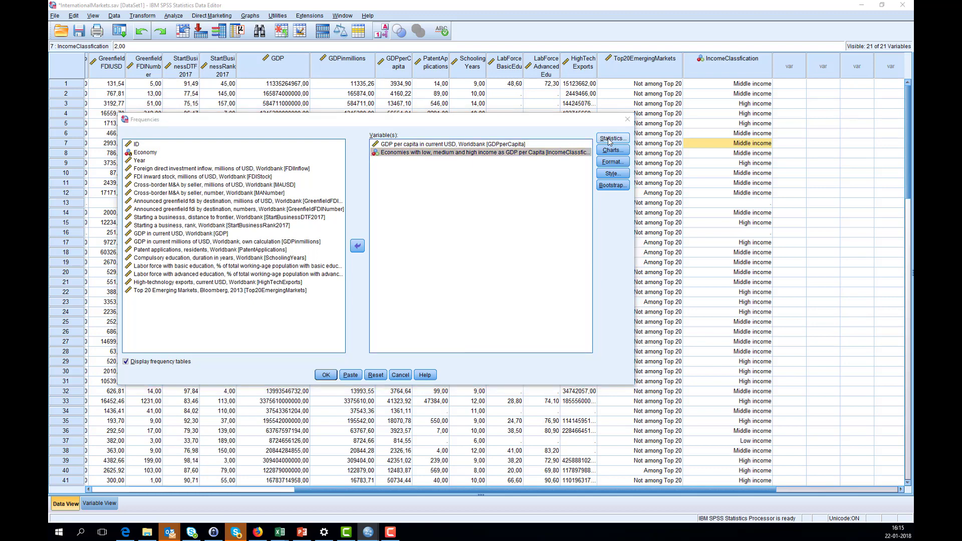
pyautogui.moveTo(506, 539); pyautogui.dragTo(541, 220)
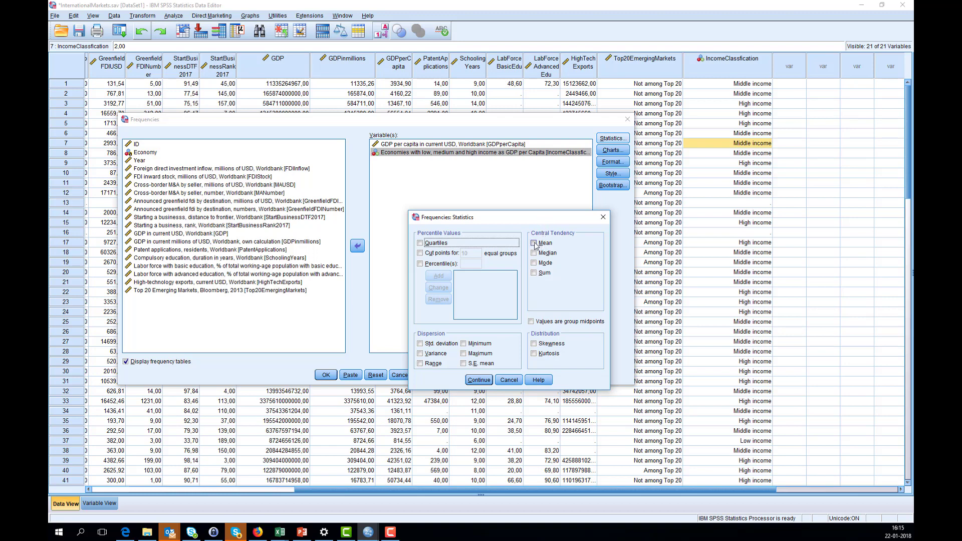
pyautogui.click(535, 244)
pyautogui.click(535, 253)
pyautogui.click(435, 345)
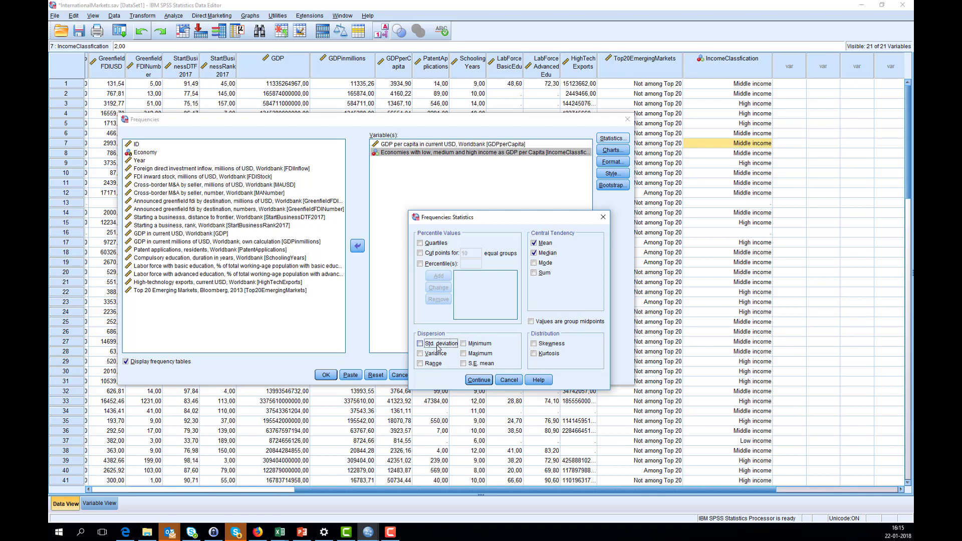
pyautogui.click(422, 355)
pyautogui.click(480, 383)
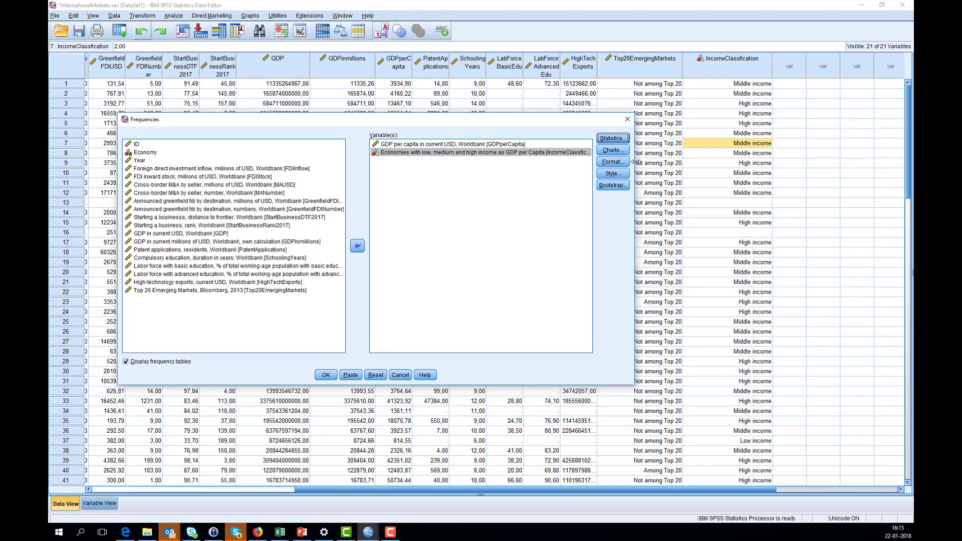
# Request histograms with a normal curve for the Frequencies analysis and run it.
pyautogui.click(620, 151)
pyautogui.moveTo(514, 469); pyautogui.dragTo(499, 220)
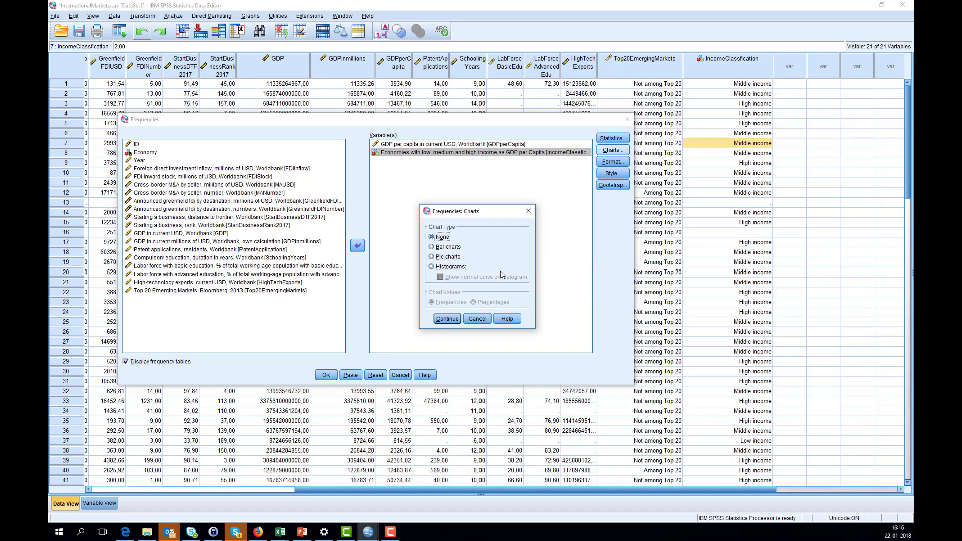
pyautogui.click(432, 267)
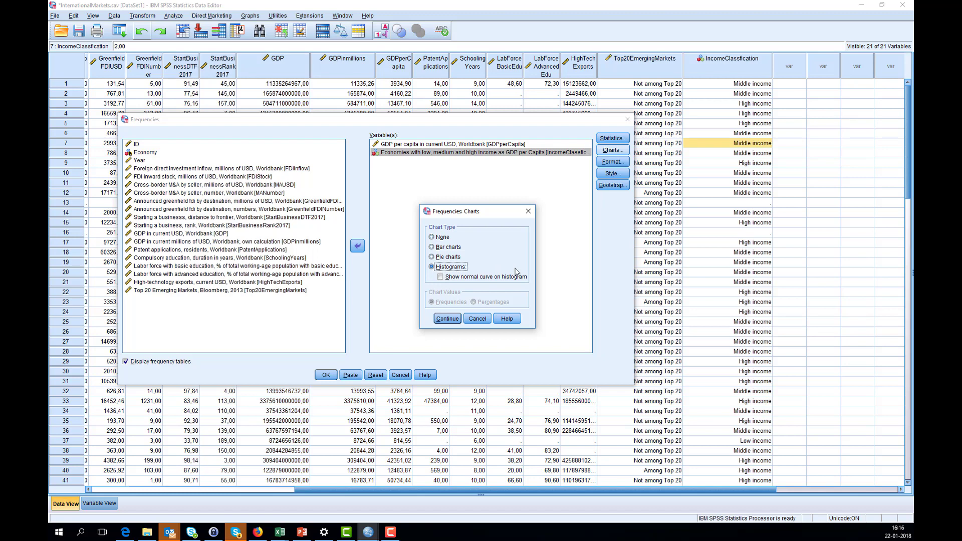
pyautogui.click(440, 278)
pyautogui.click(450, 321)
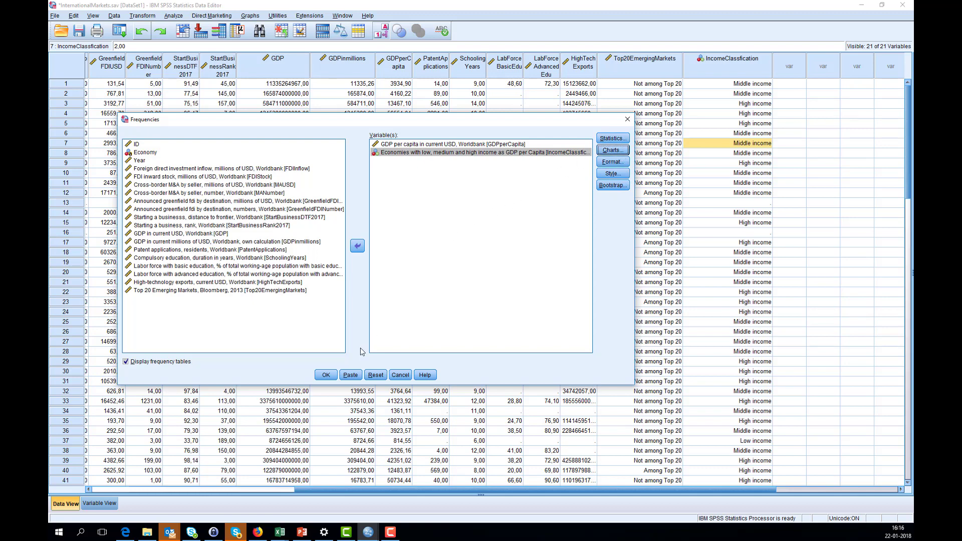
pyautogui.click(326, 377)
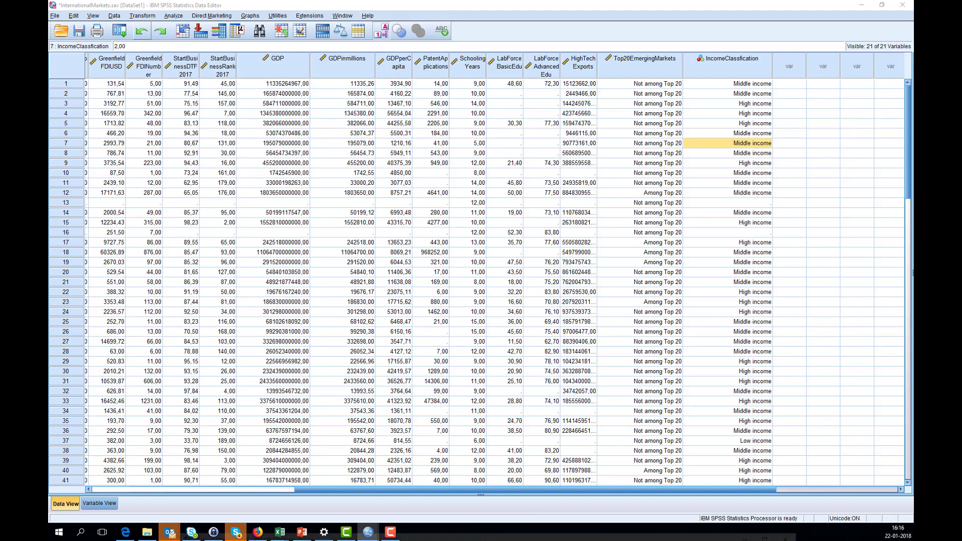
# Maximize the output window and examine the Statistics table for GDP per capita and the income classification.
pyautogui.moveTo(526, 421); pyautogui.dragTo(509, 71)
pyautogui.click(795, 67)
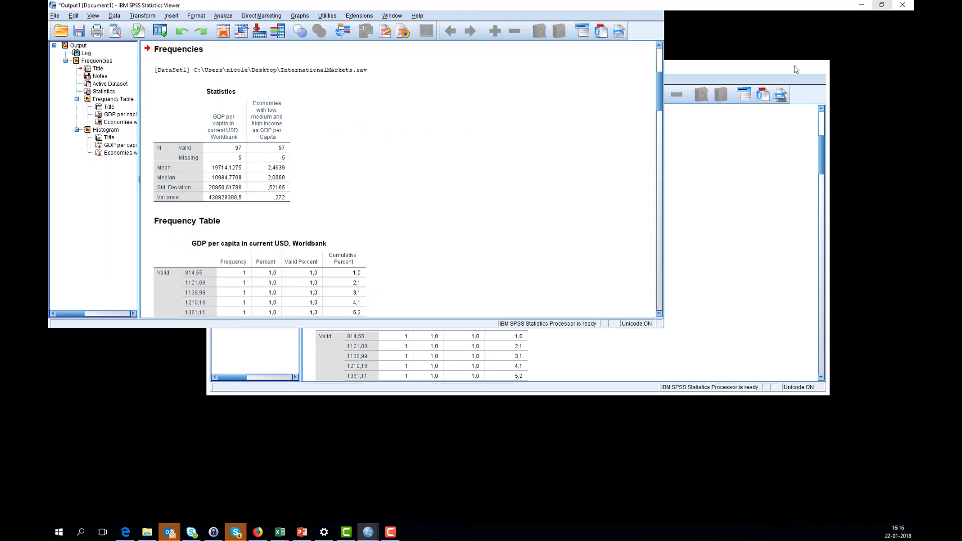
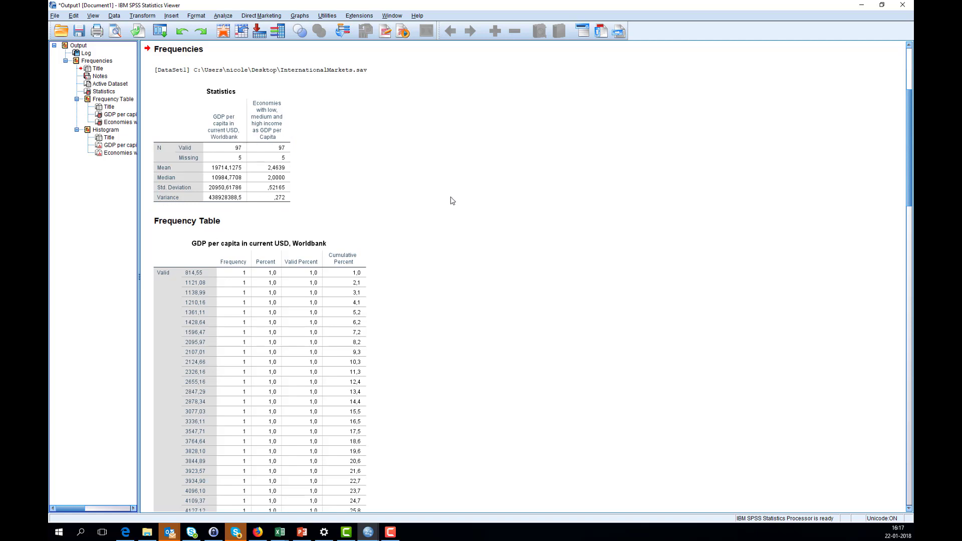
pyautogui.click(264, 188)
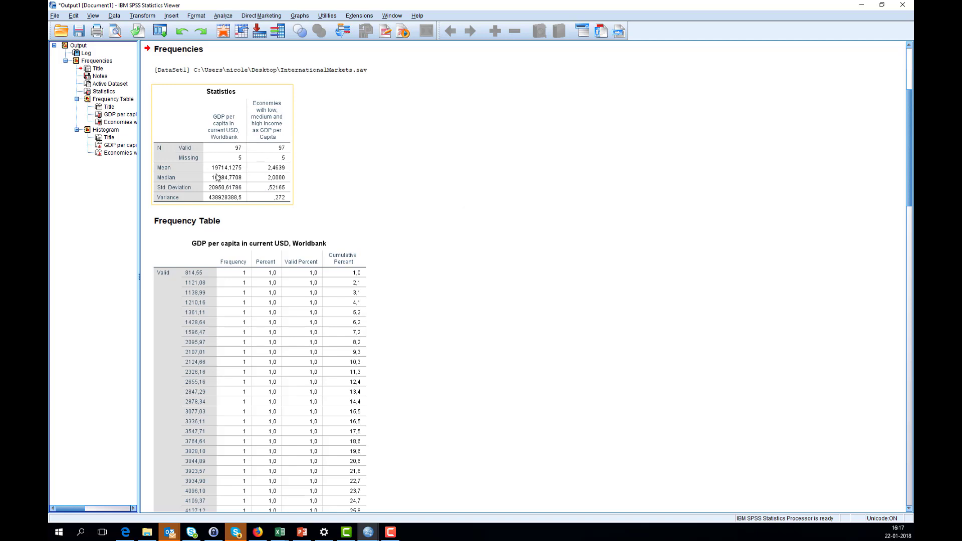
pyautogui.click(394, 186)
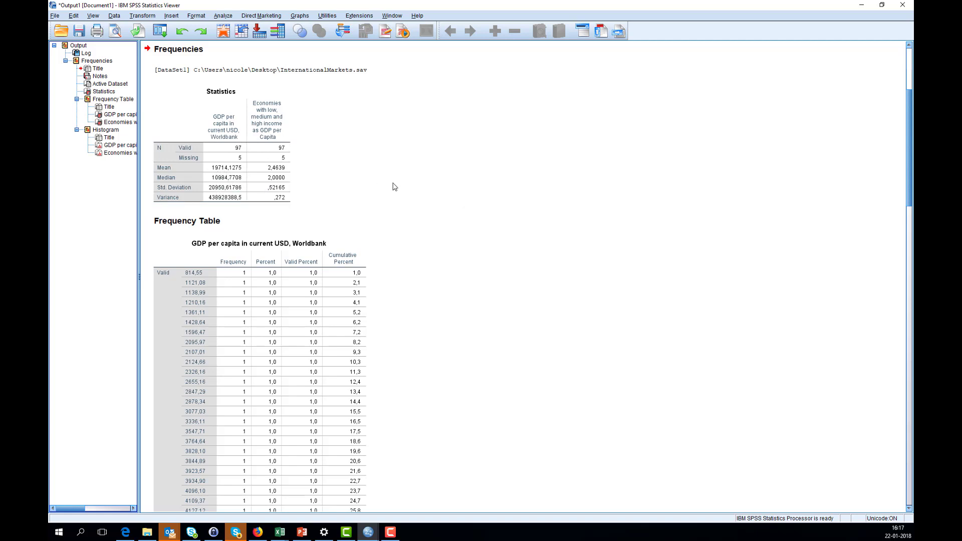
pyautogui.click(281, 198)
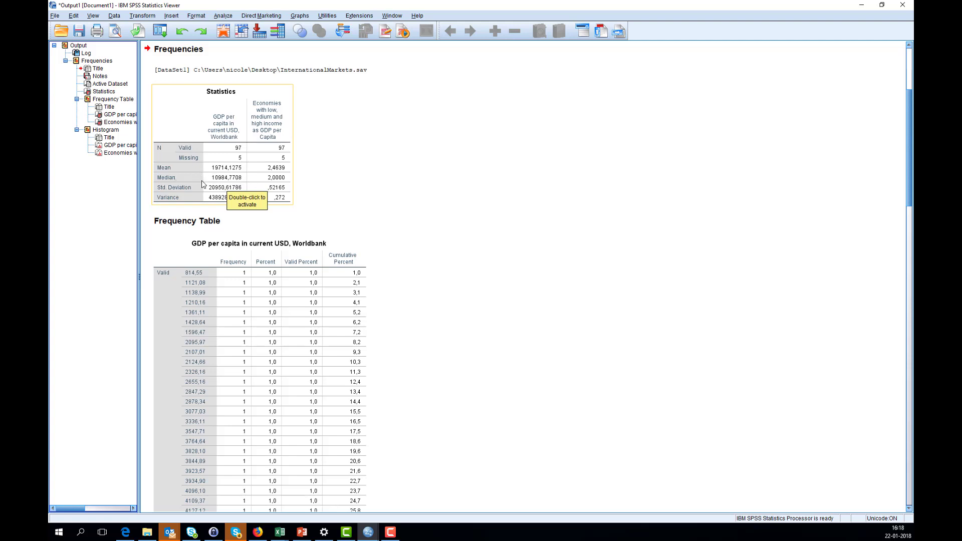
pyautogui.click(333, 189)
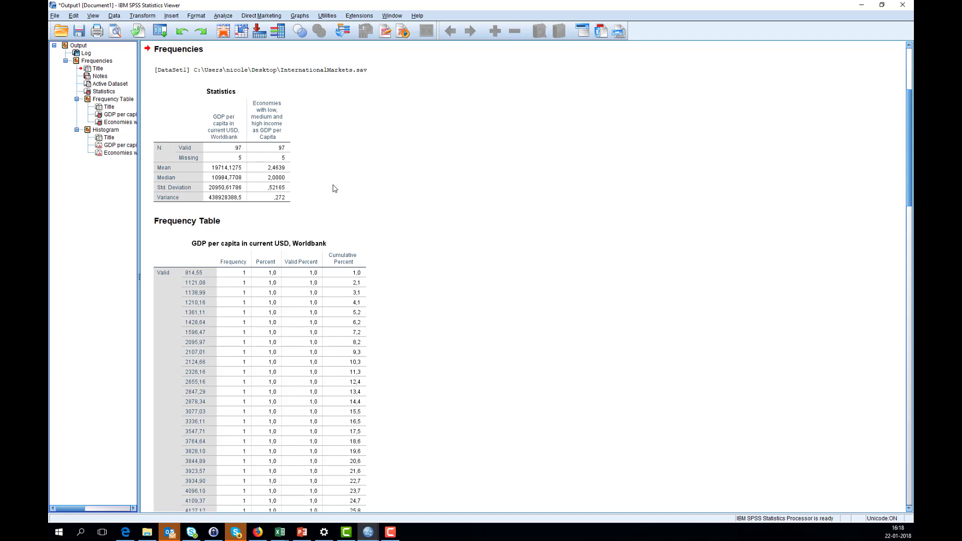
# Examine the Statistics table and the frequency tables for GDP per capita and for the low, middle and high income economies.
pyautogui.click(279, 184)
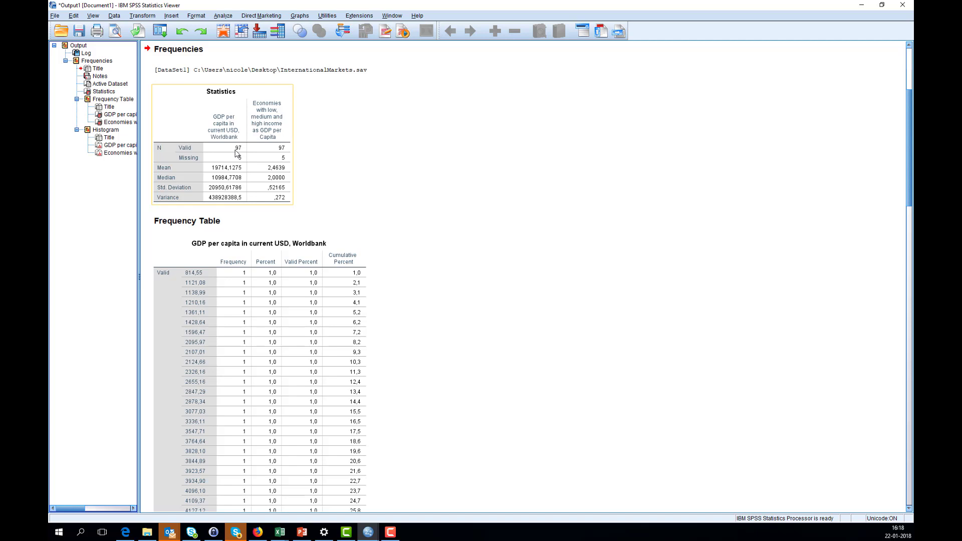
pyautogui.click(346, 272)
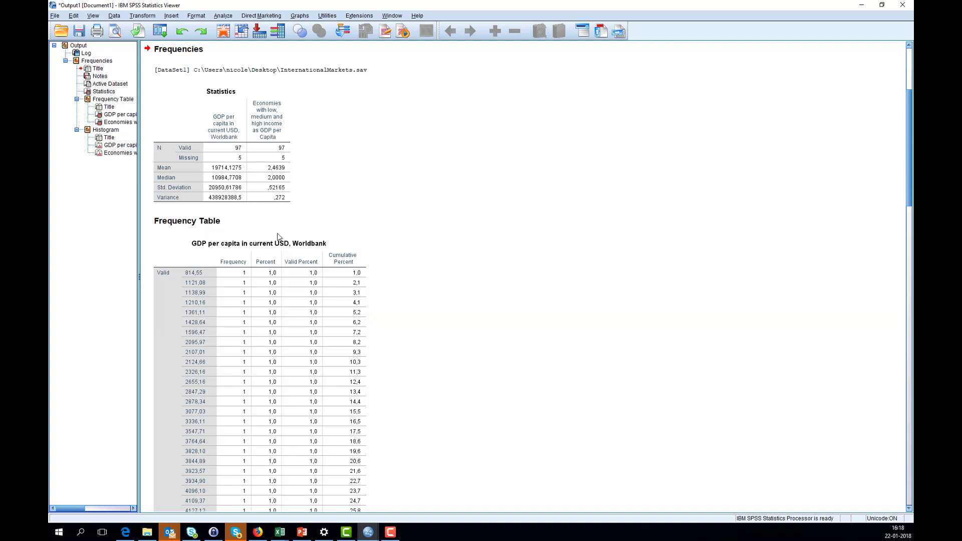
pyautogui.scroll(-15, 378, 238)
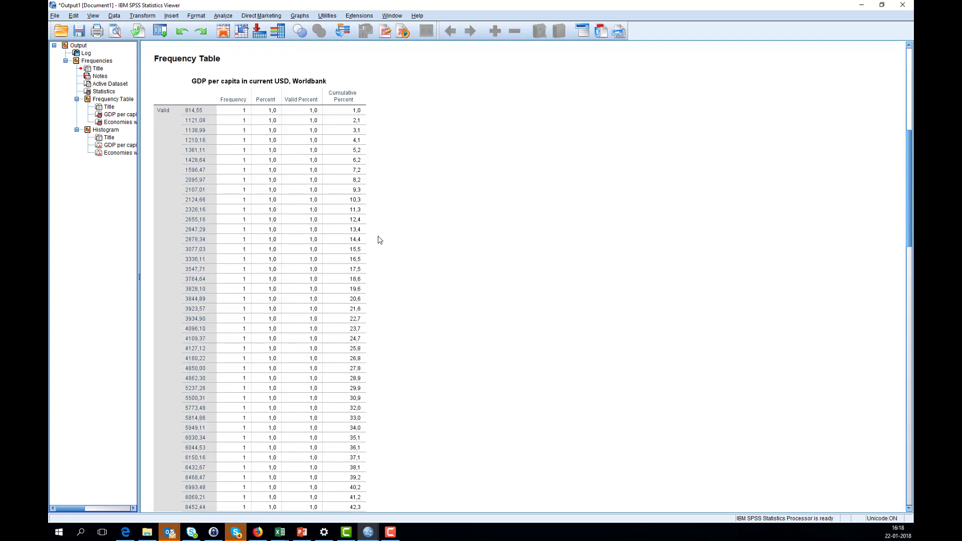
pyautogui.scroll(-4, 378, 236)
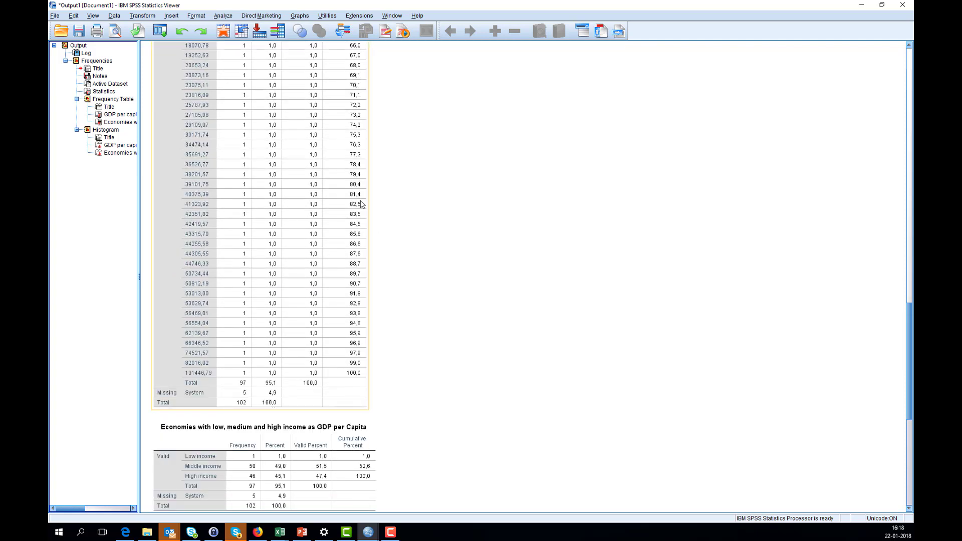
pyautogui.scroll(-4, 359, 204)
pyautogui.click(275, 276)
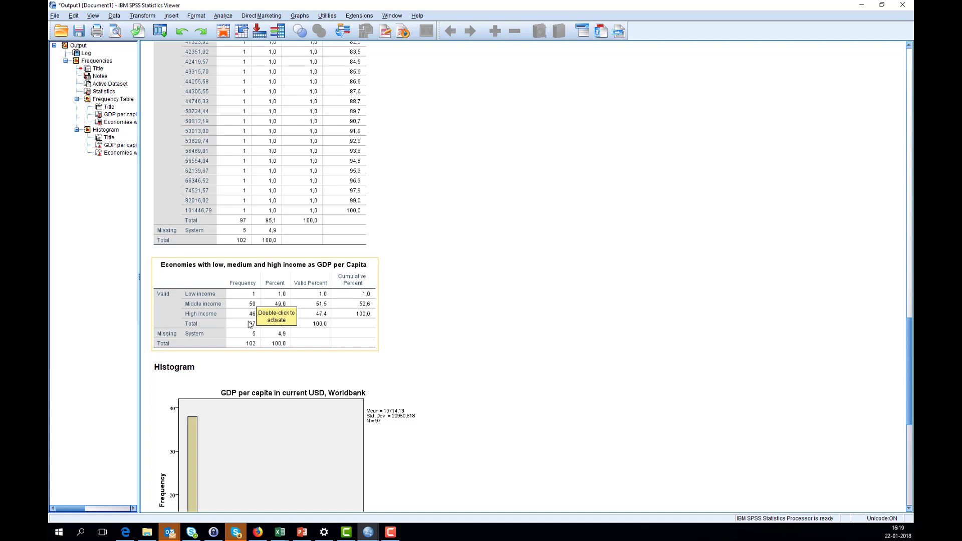
pyautogui.click(400, 322)
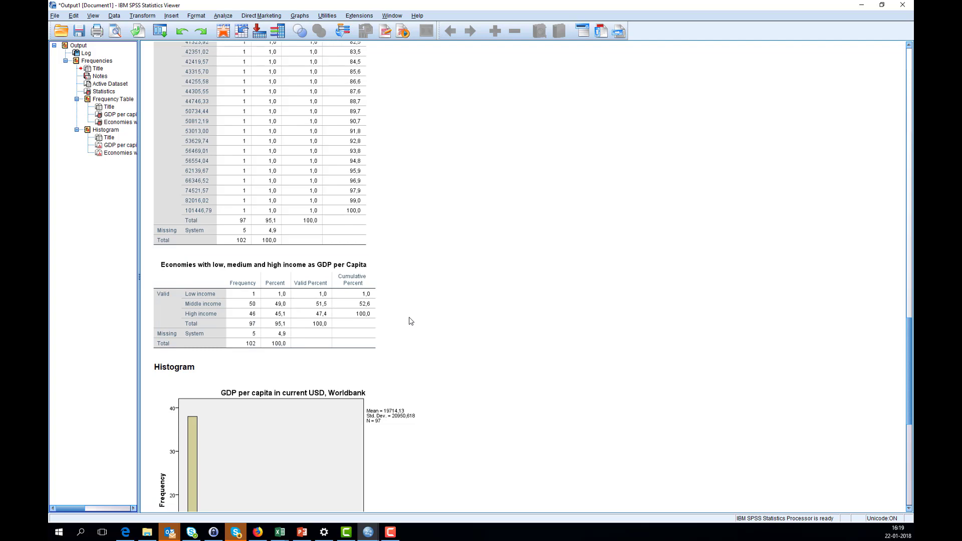
pyautogui.click(368, 328)
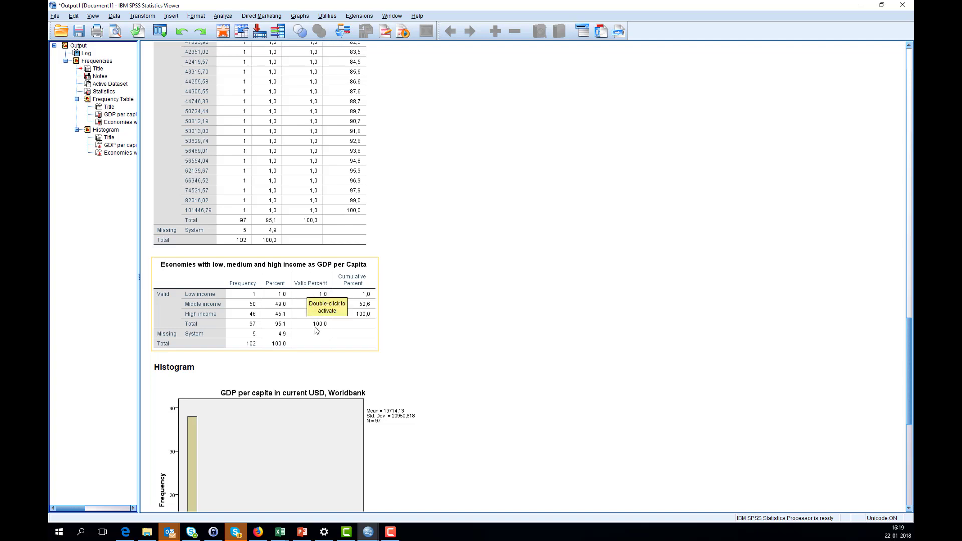
pyautogui.click(351, 330)
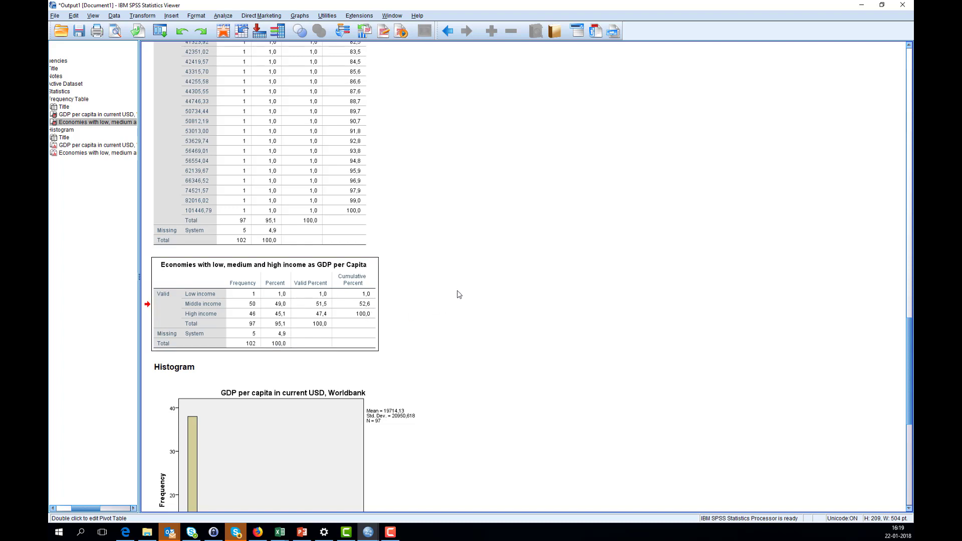
# Examine the histograms with normal curves for GDP per capita and for the income classification.
pyautogui.scroll(-4, 456, 291)
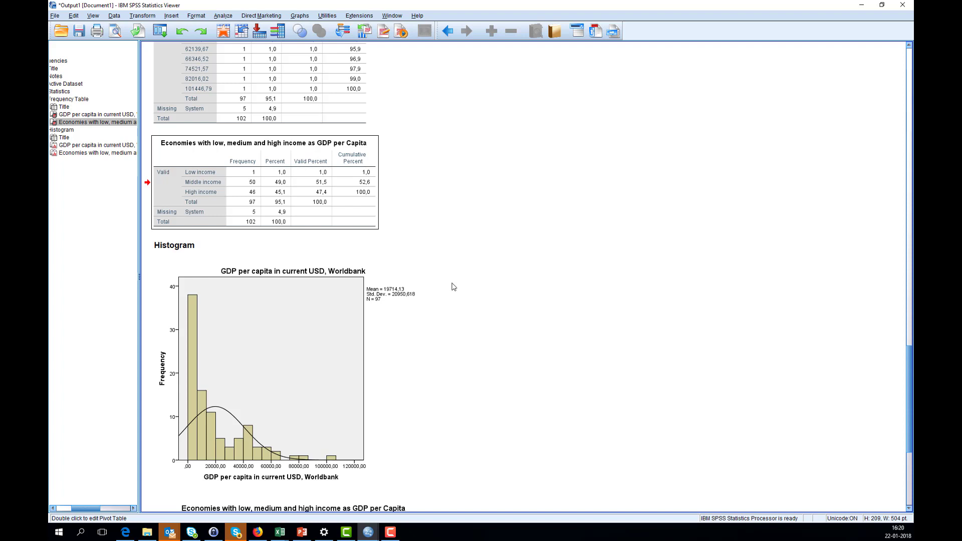
pyautogui.scroll(-4, 454, 289)
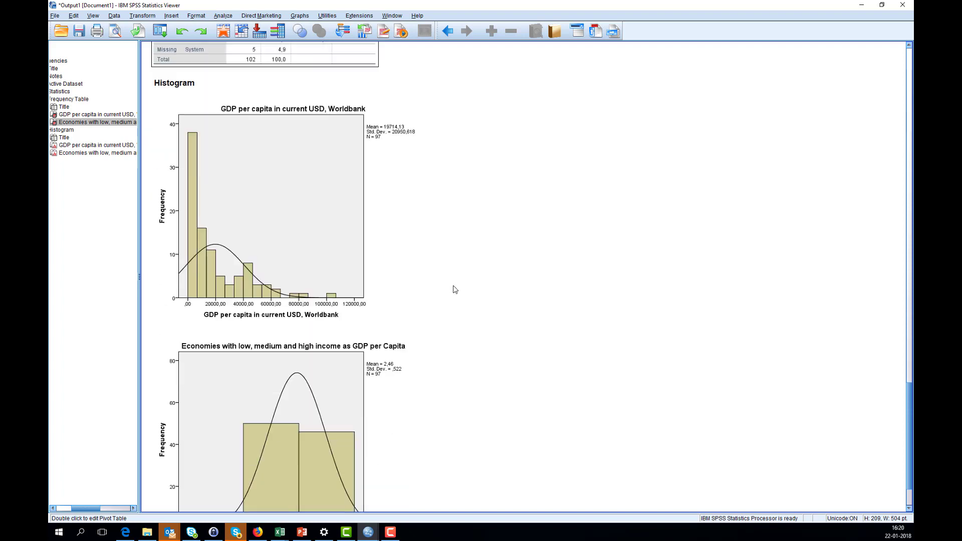
pyautogui.scroll(-2, 454, 289)
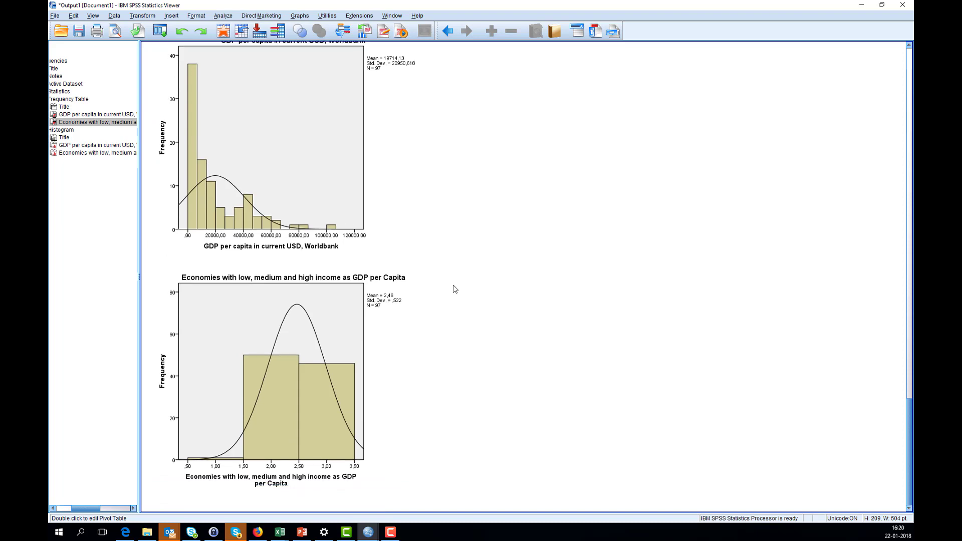
pyautogui.click(431, 292)
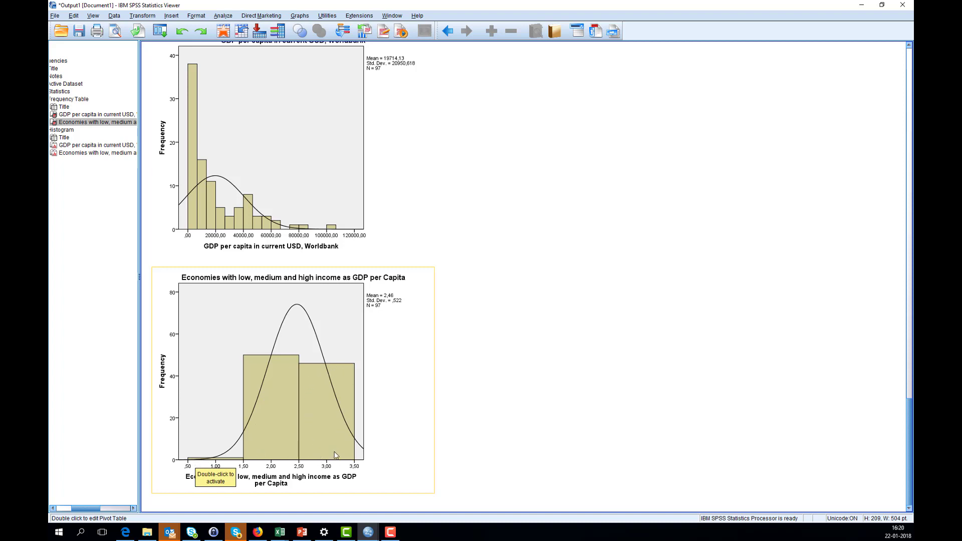
pyautogui.click(521, 448)
pyautogui.click(326, 450)
pyautogui.click(631, 431)
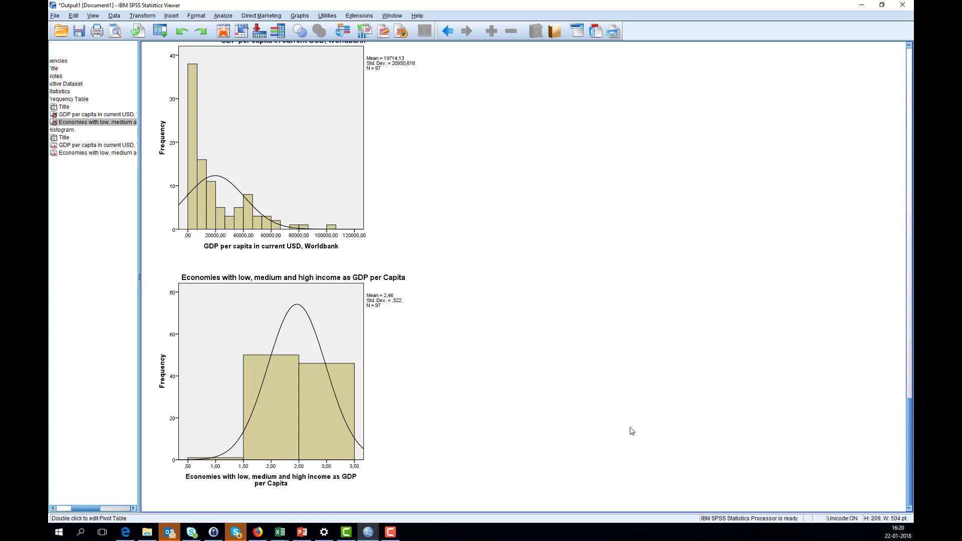
pyautogui.click(326, 467)
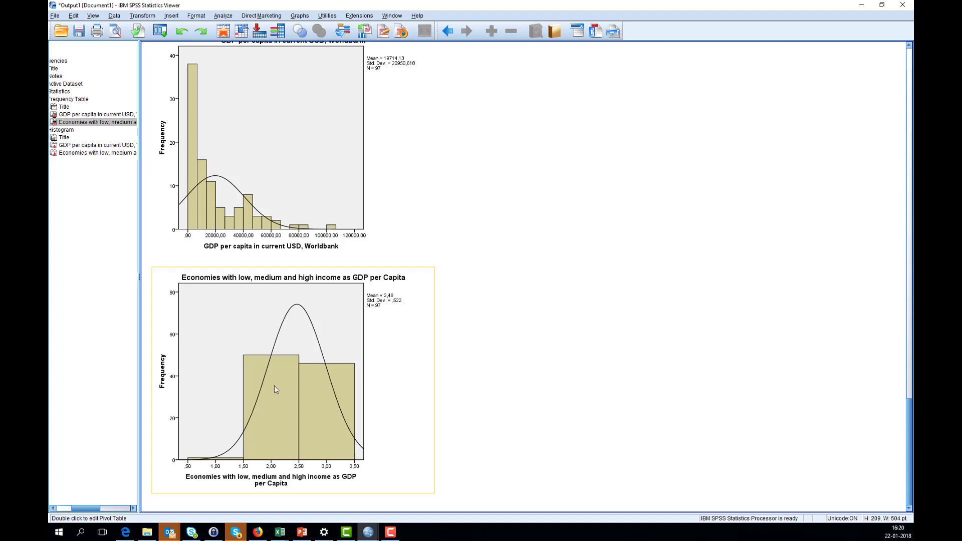
pyautogui.click(707, 437)
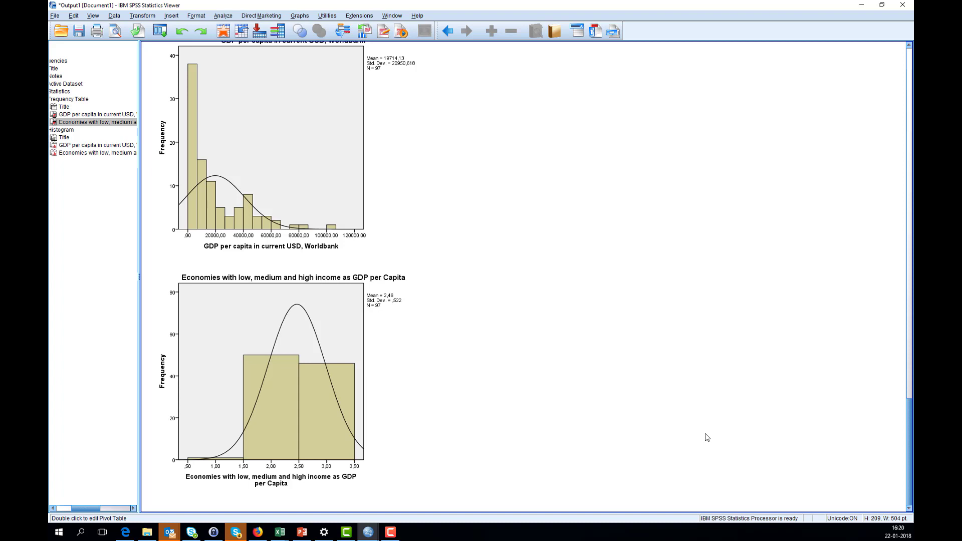
pyautogui.click(204, 464)
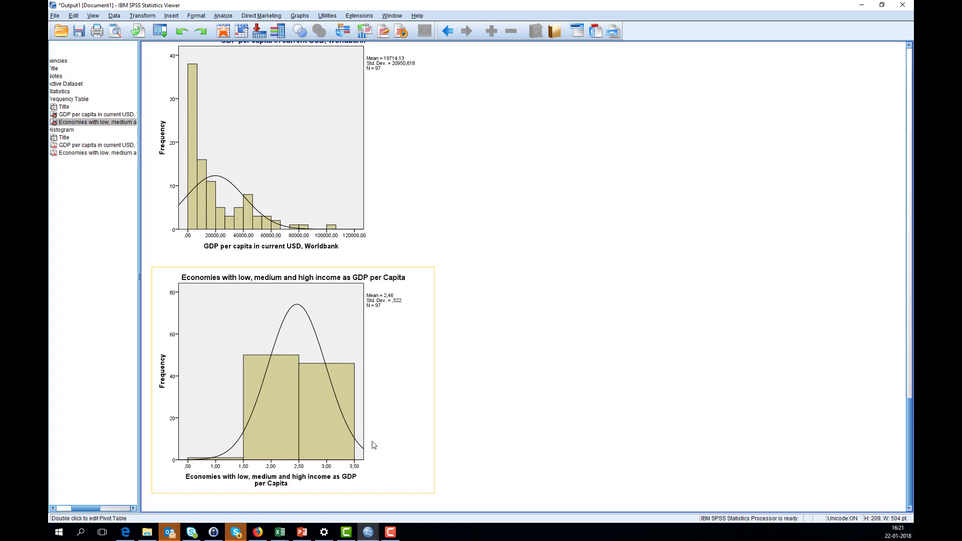
pyautogui.click(565, 465)
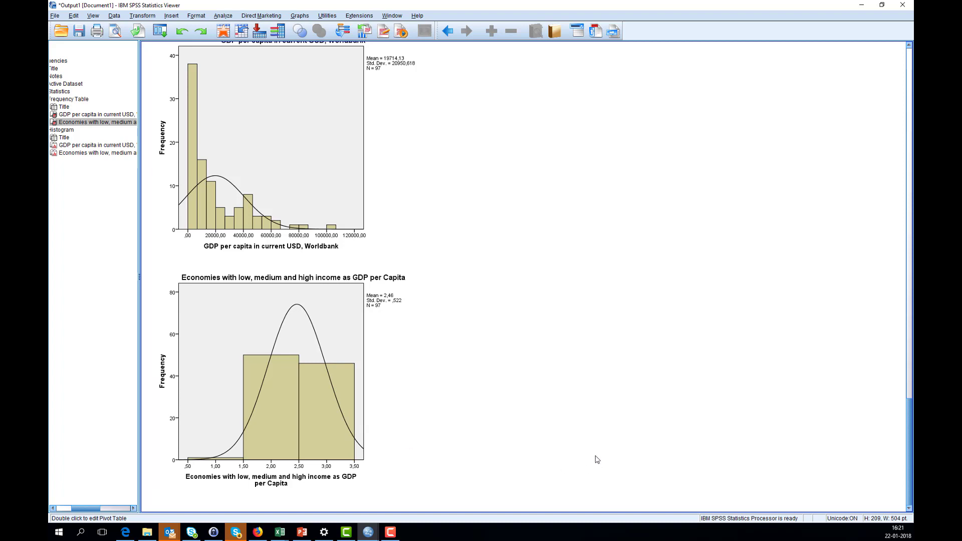
pyautogui.click(341, 454)
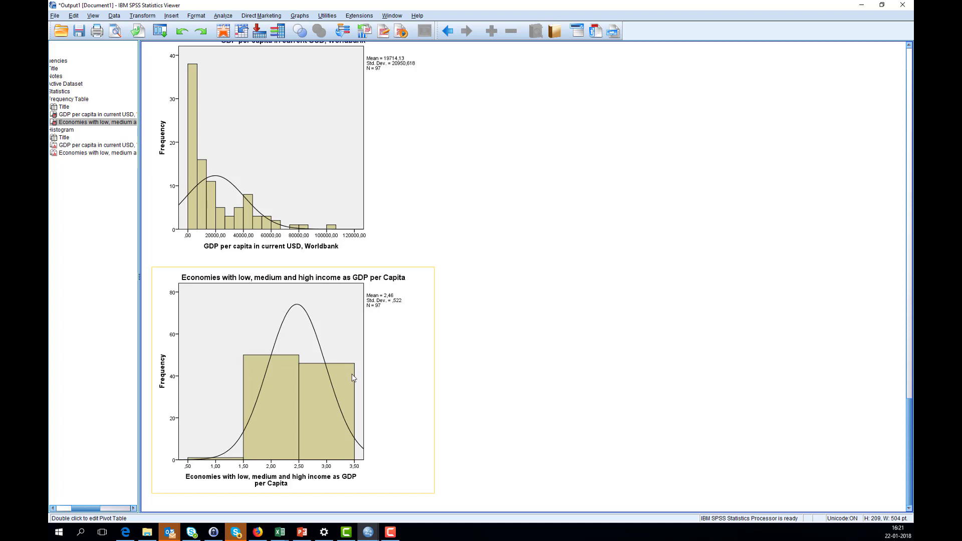
pyautogui.click(450, 408)
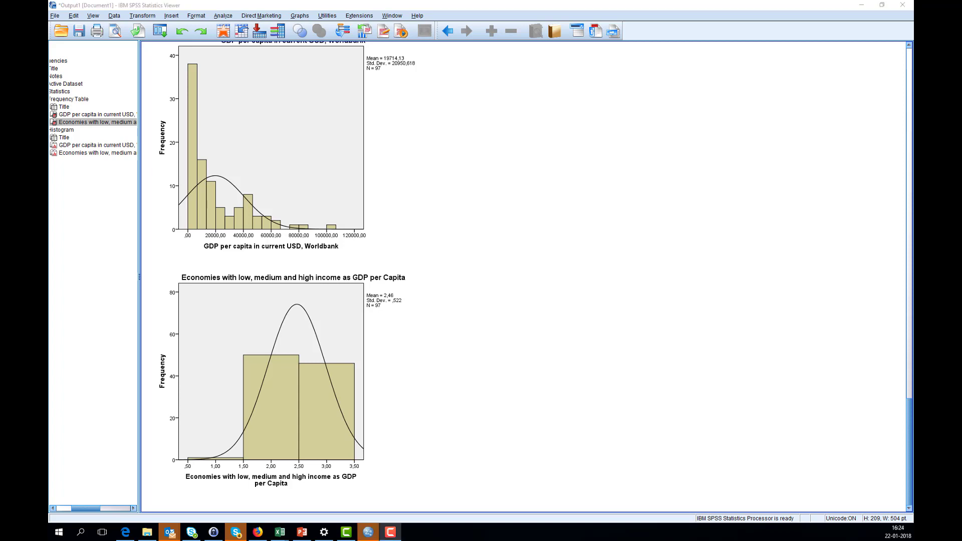
# Start a Descriptives analysis, enlarge its dialog and list the variables by name instead of label.
pyautogui.click(223, 16)
pyautogui.moveTo(229, 37)
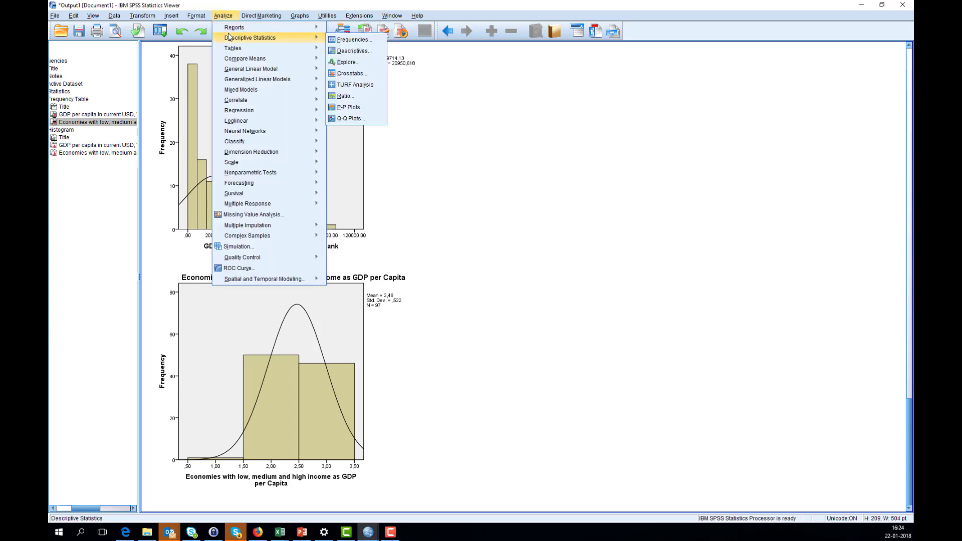
pyautogui.click(353, 50)
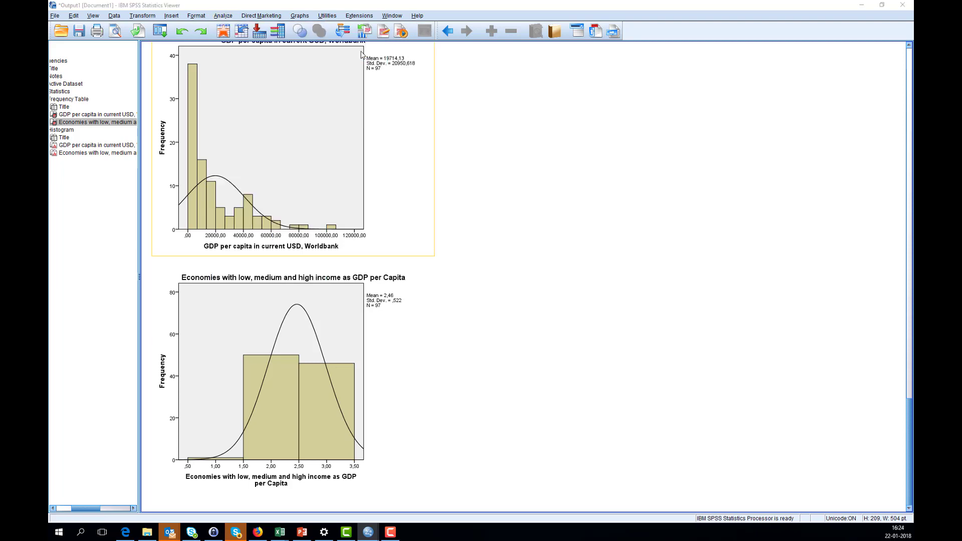
pyautogui.moveTo(516, 425); pyautogui.dragTo(498, 154)
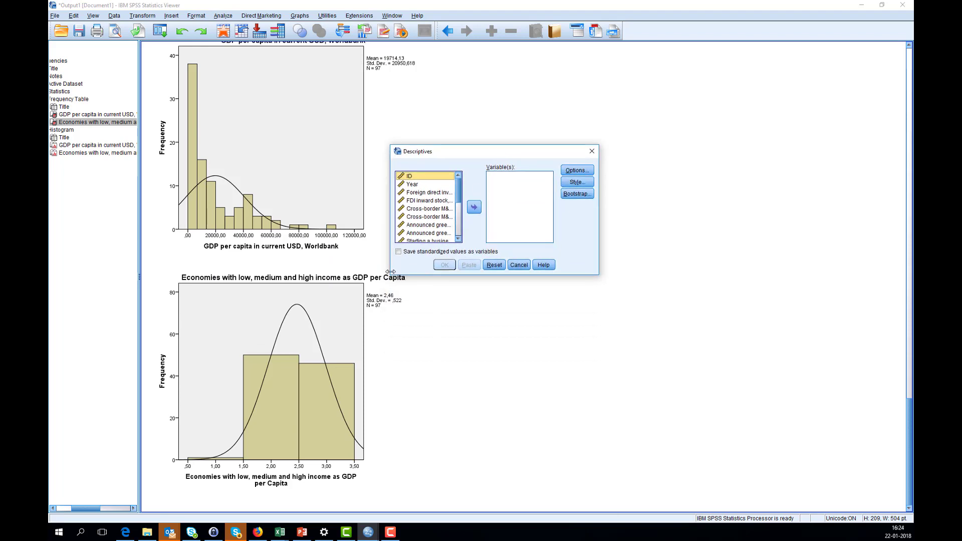
pyautogui.moveTo(391, 275); pyautogui.dragTo(208, 410)
pyautogui.rightClick(271, 228)
pyautogui.click(267, 236)
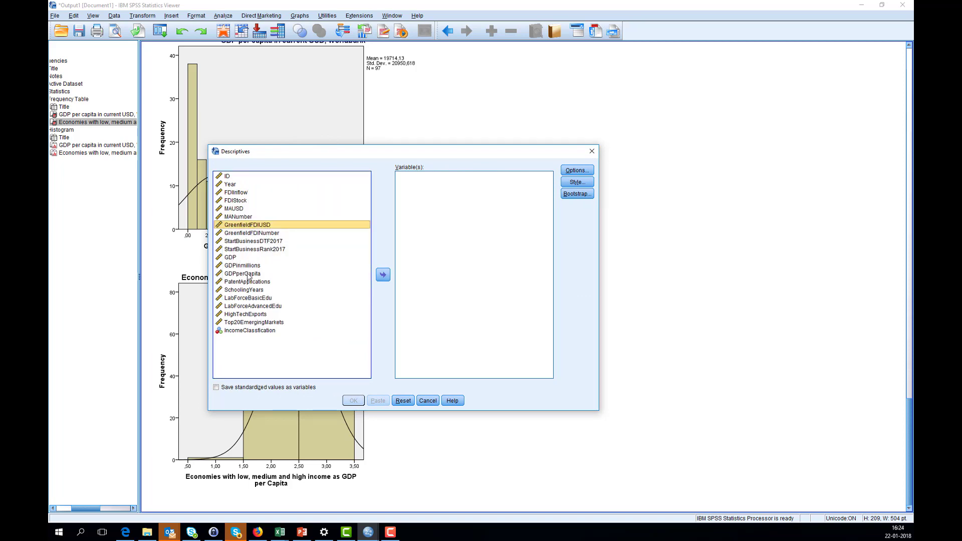
# Add GDPperCapita and IncomeClassfication as the variables of the Descriptives analysis.
pyautogui.click(232, 274)
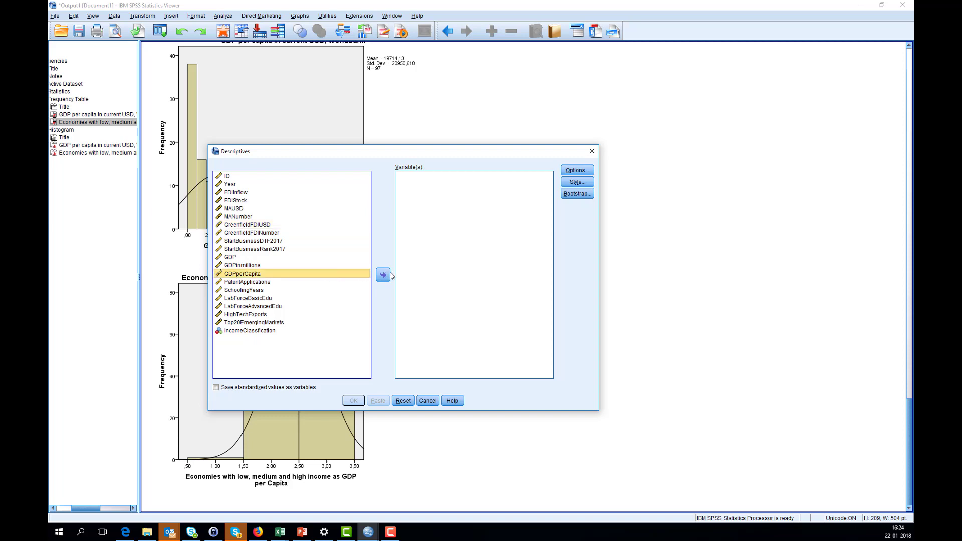
pyautogui.click(383, 275)
pyautogui.click(250, 323)
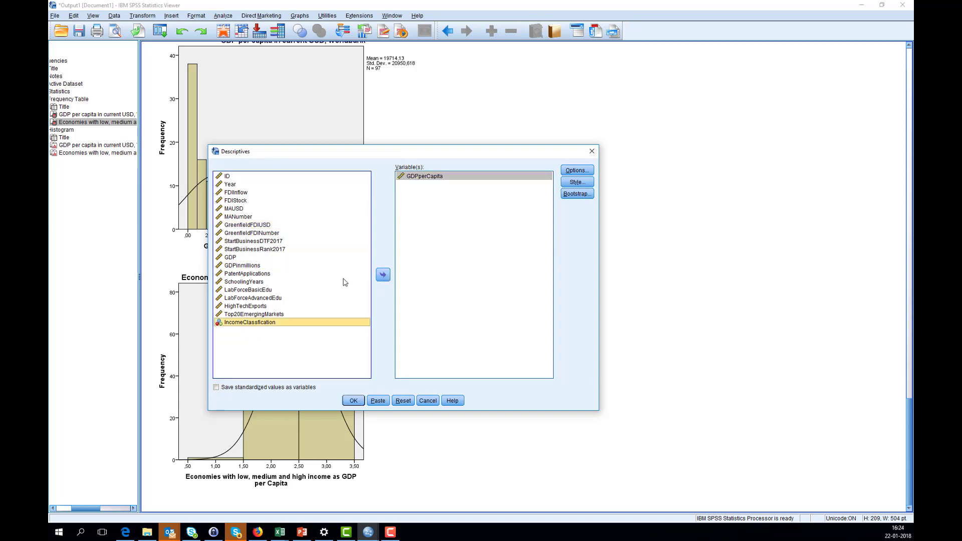
pyautogui.click(383, 275)
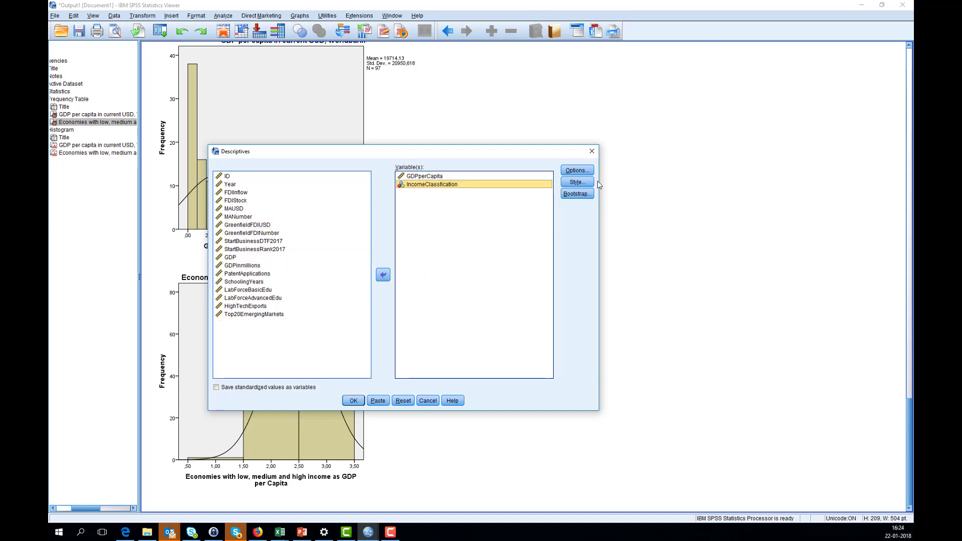
# Include the variance in the Descriptives options and run the analysis.
pyautogui.click(576, 172)
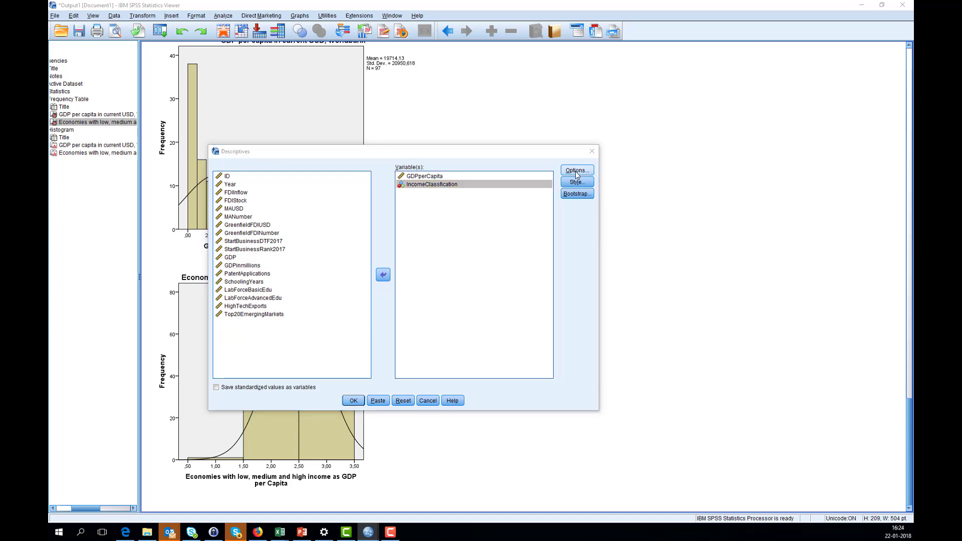
pyautogui.moveTo(533, 363); pyautogui.dragTo(621, 109)
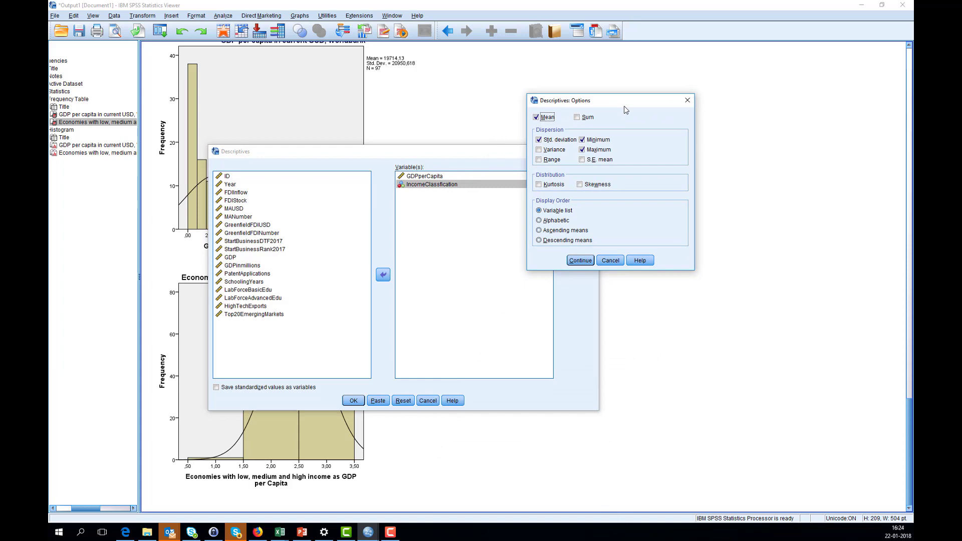
pyautogui.click(540, 150)
pyautogui.click(578, 261)
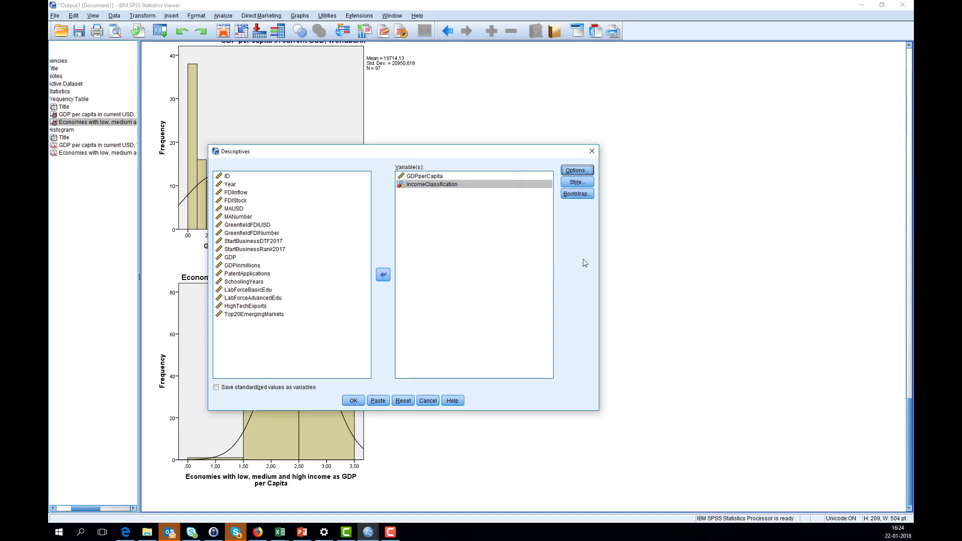
pyautogui.click(353, 401)
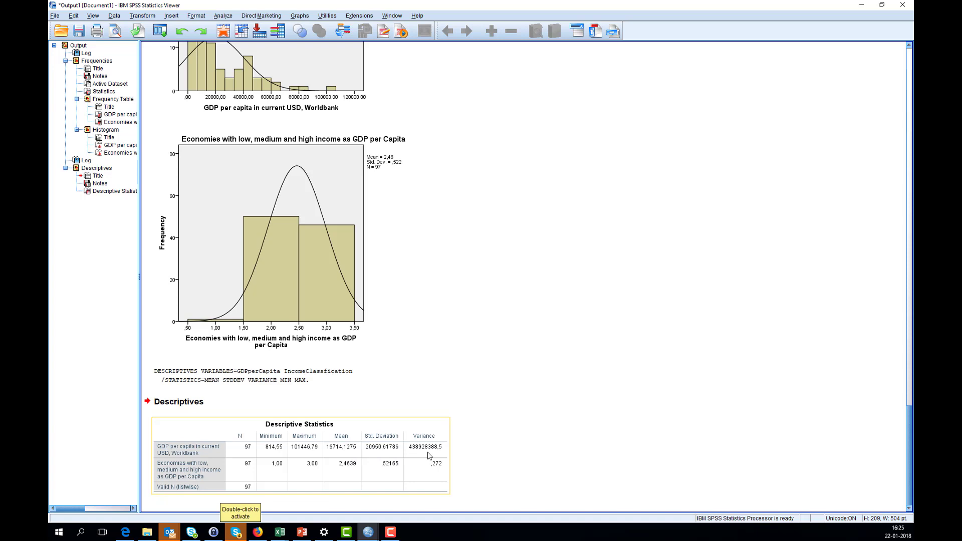
pyautogui.click(576, 441)
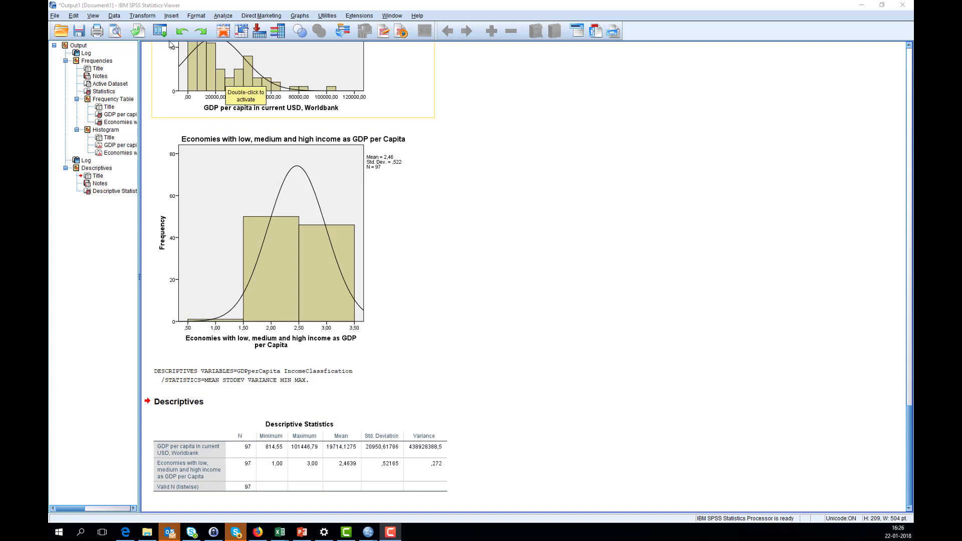
# Start splitting the file into groups and enlarge the Split File dialog so the full variable labels are readable.
pyautogui.click(115, 17)
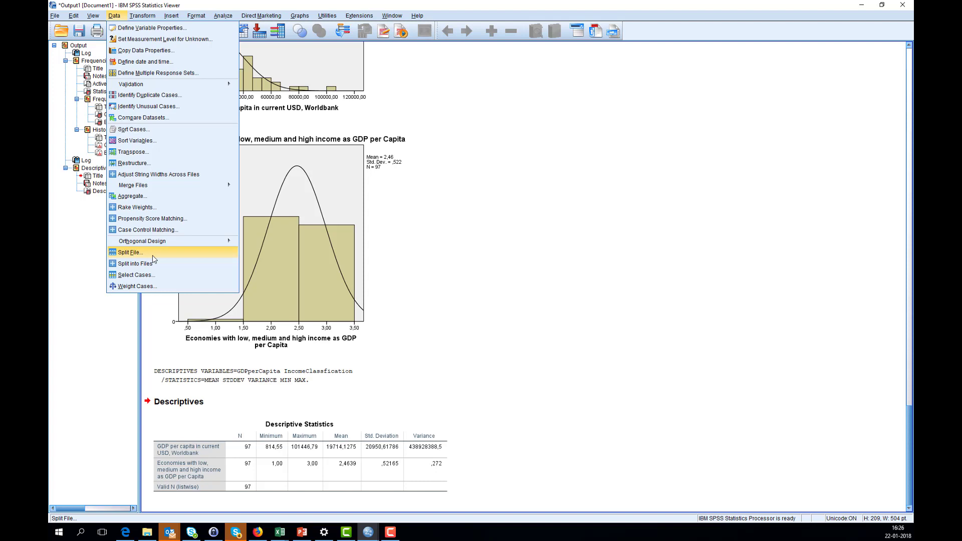
pyautogui.press('Escape')
pyautogui.click(385, 467)
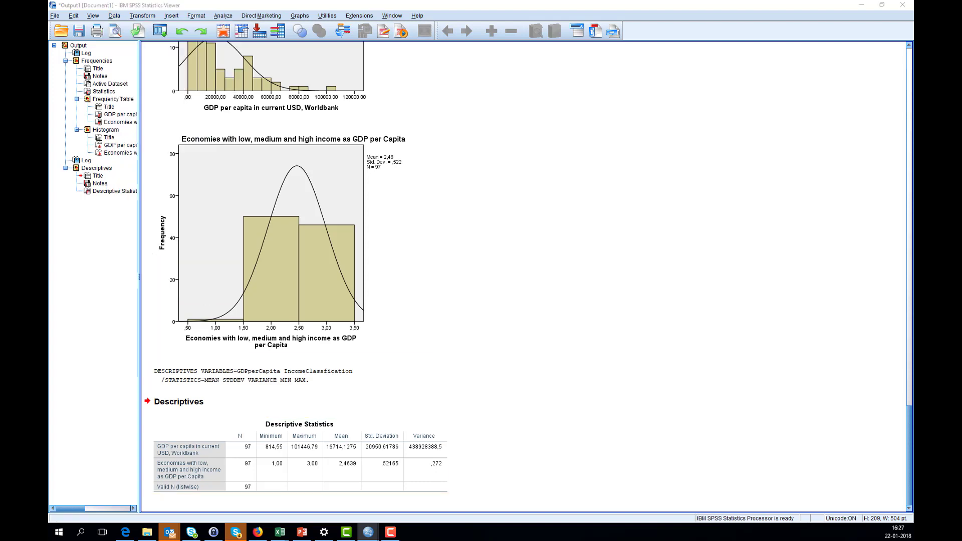
pyautogui.moveTo(495, 540); pyautogui.dragTo(493, 154)
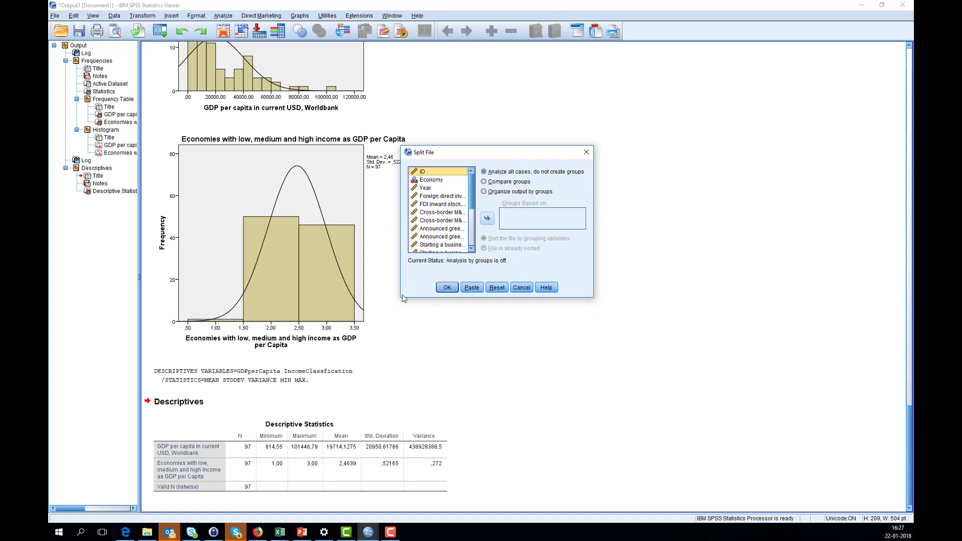
pyautogui.moveTo(401, 295); pyautogui.dragTo(156, 364)
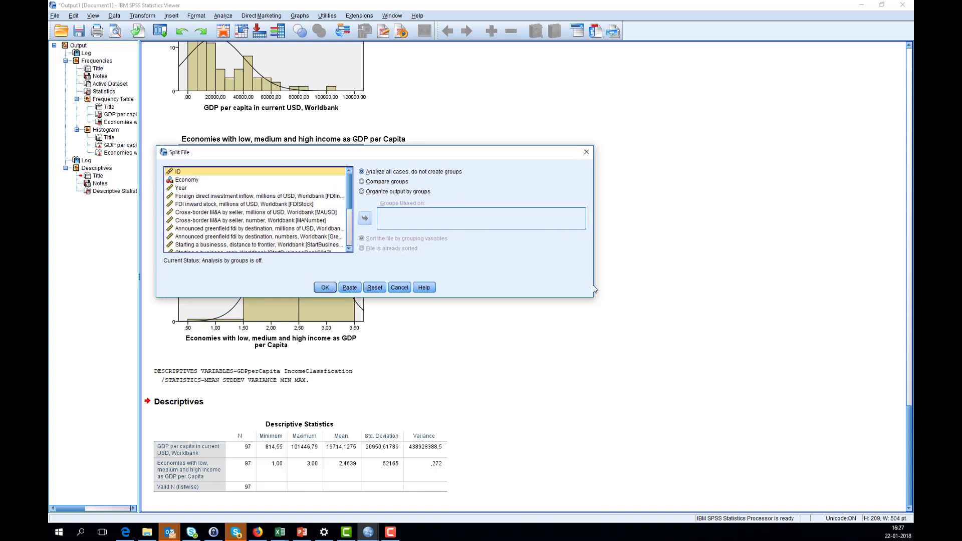
pyautogui.moveTo(593, 287); pyautogui.dragTo(658, 285)
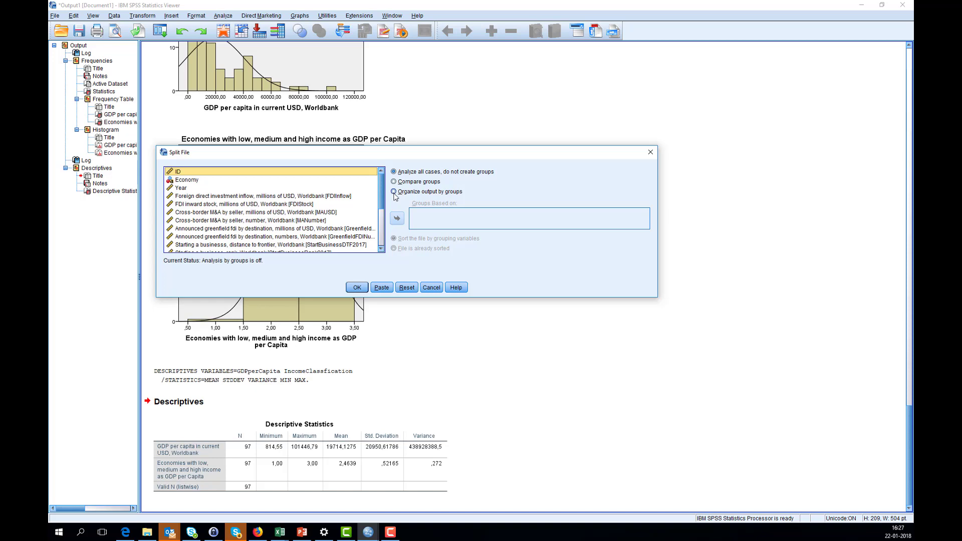
# Split the file to compare groups based on IncomeClassfication, sorting the file by the grouping variable.
pyautogui.click(397, 184)
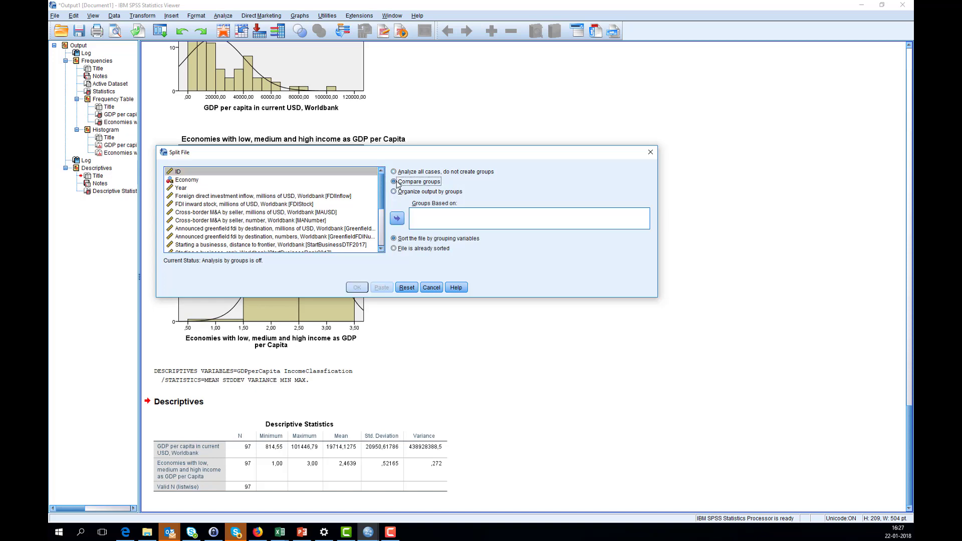
pyautogui.moveTo(380, 190); pyautogui.dragTo(381, 243)
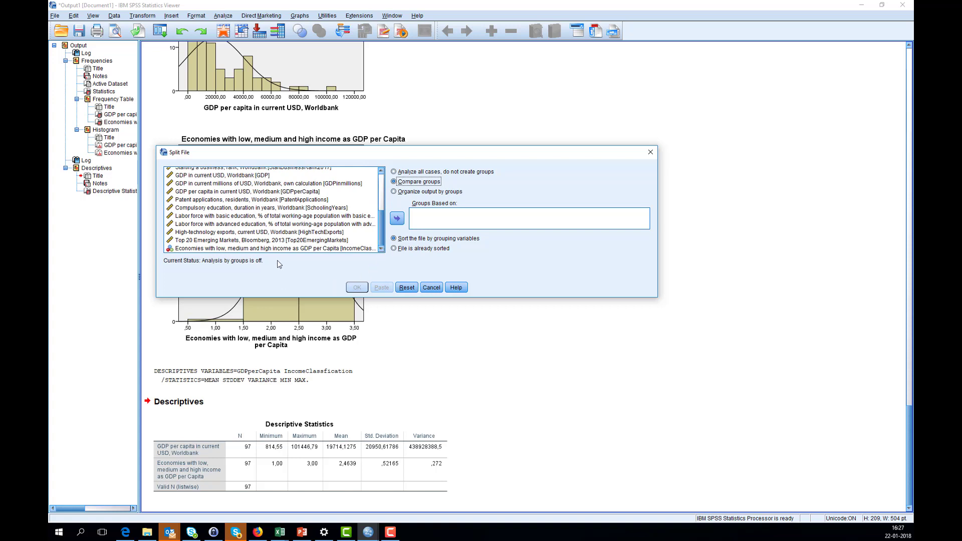
pyautogui.click(190, 250)
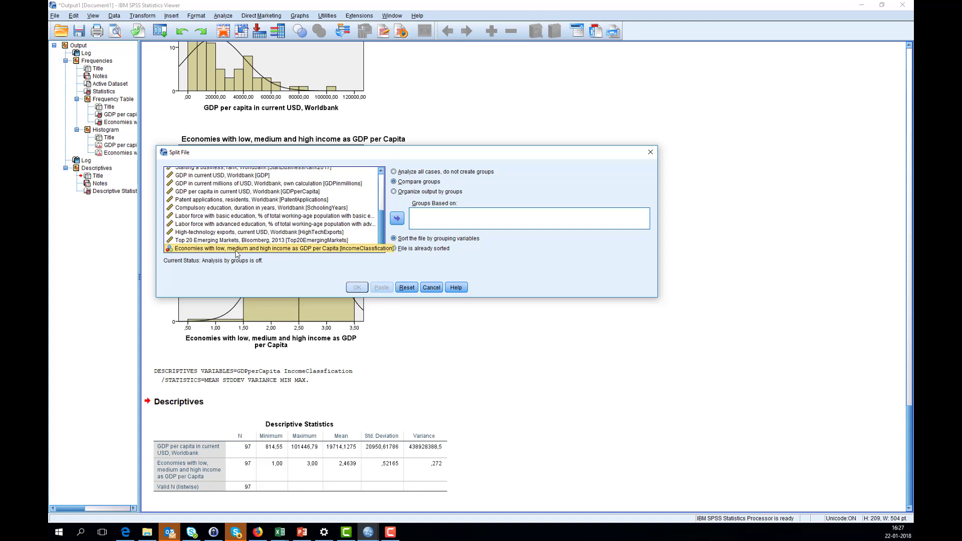
pyautogui.click(397, 219)
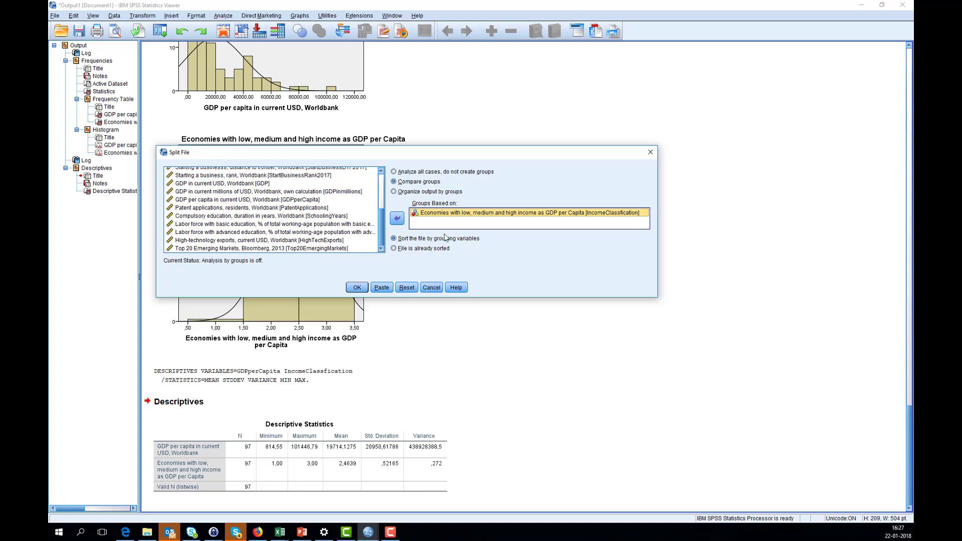
pyautogui.click(356, 288)
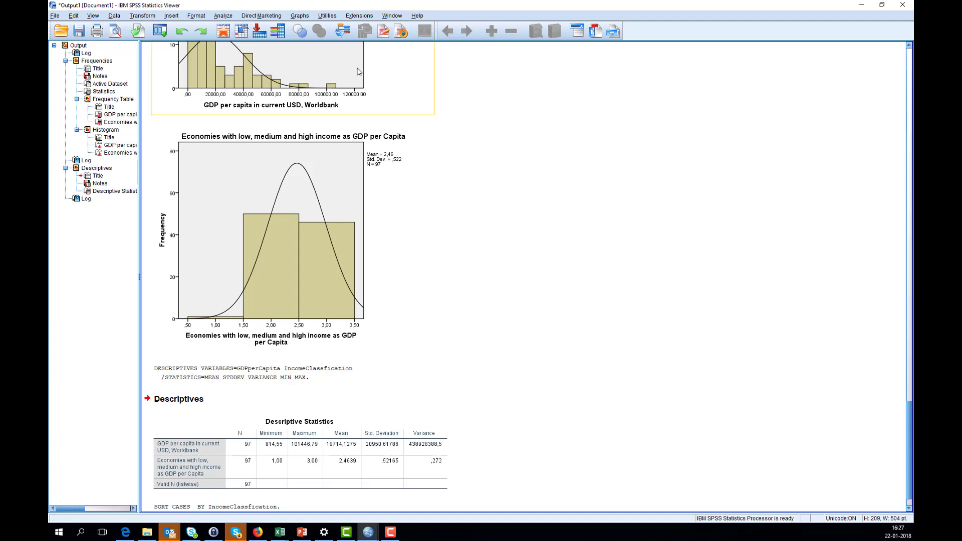
# Remove IncomeClassfication from the Descriptives variables and run the analysis for GDPperCapita only.
pyautogui.click(223, 16)
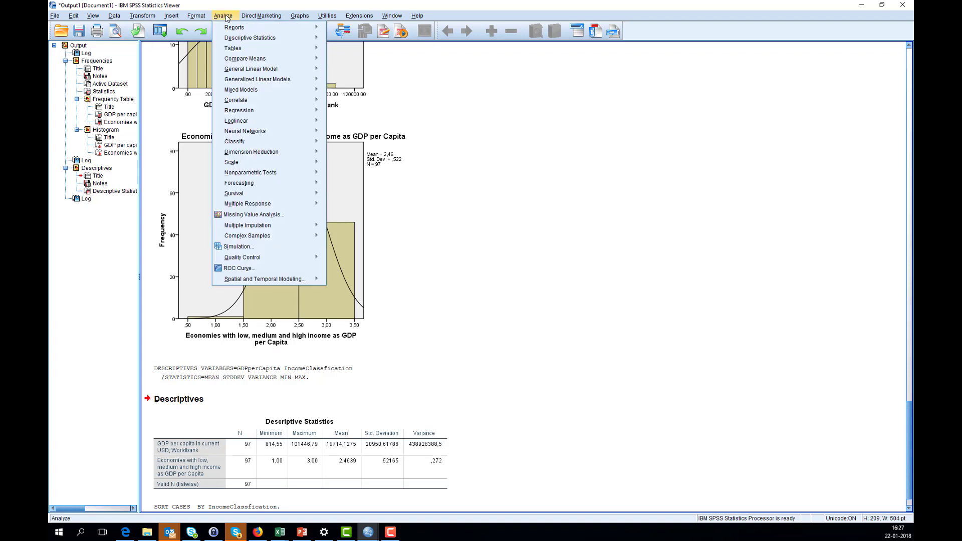
pyautogui.moveTo(232, 40)
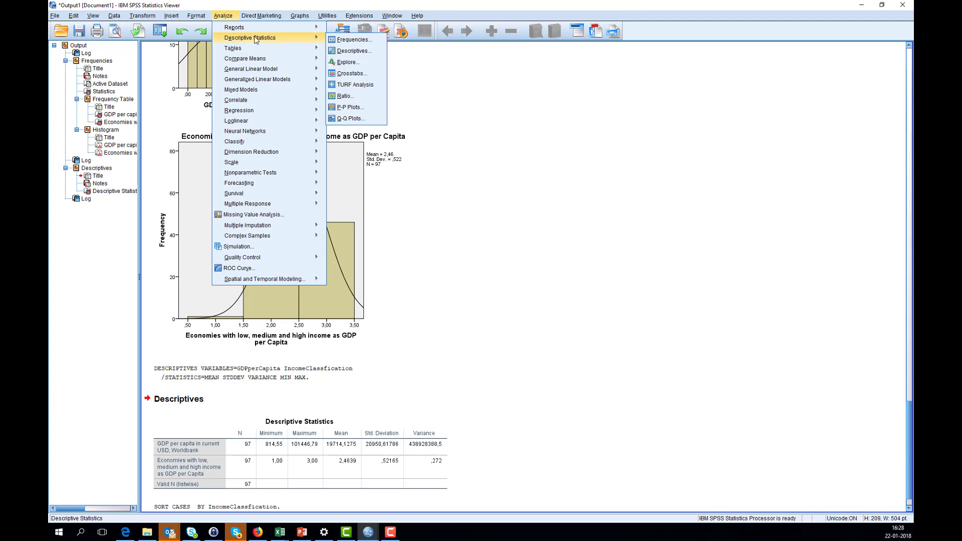
pyautogui.click(353, 51)
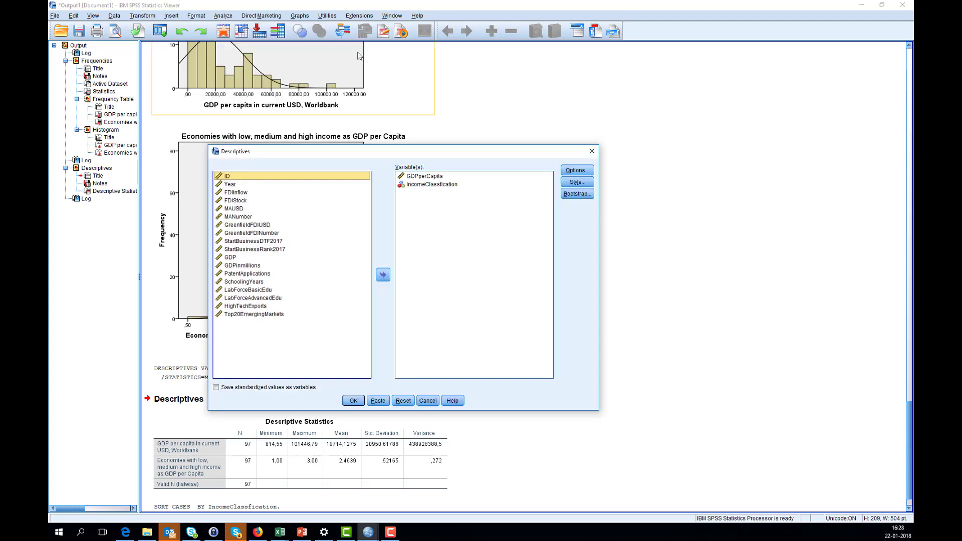
pyautogui.click(417, 178)
pyautogui.click(420, 185)
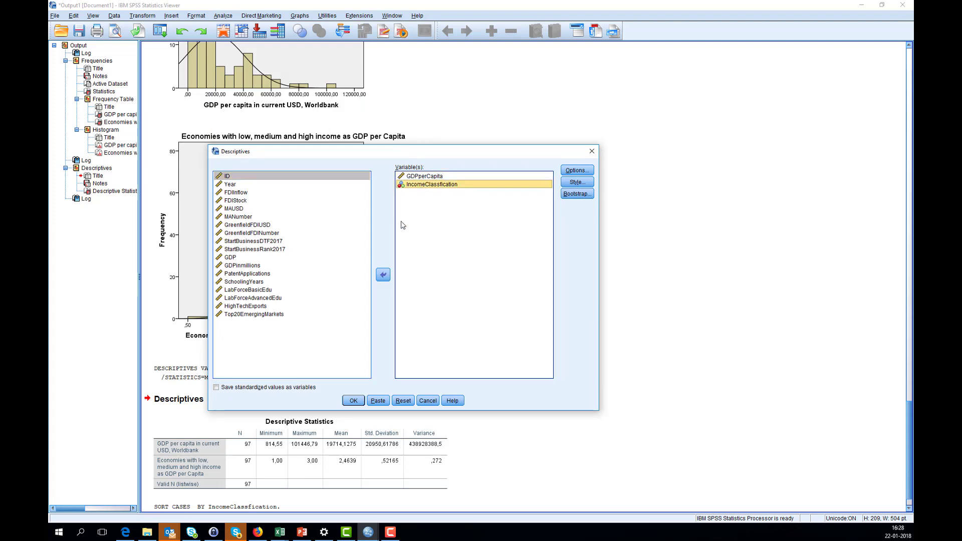
pyautogui.click(383, 275)
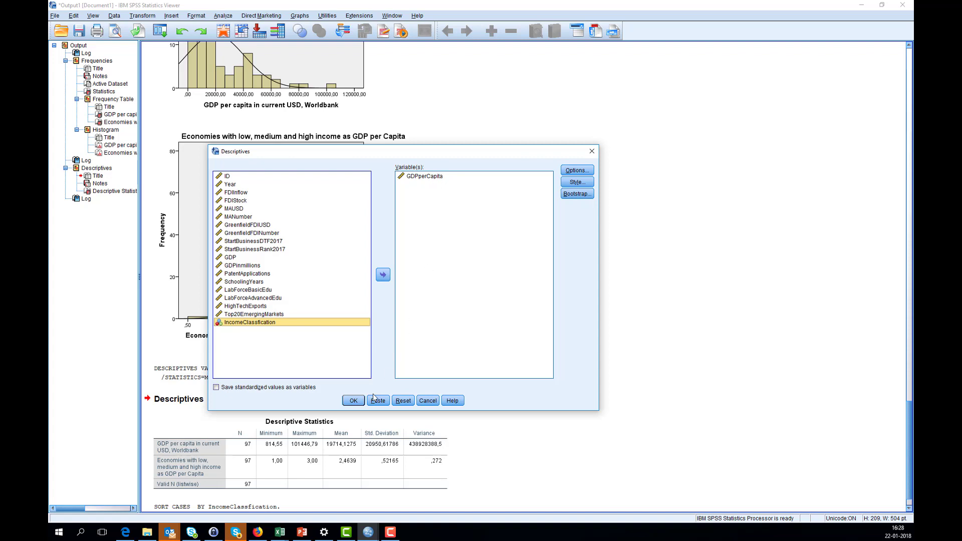
pyautogui.click(354, 401)
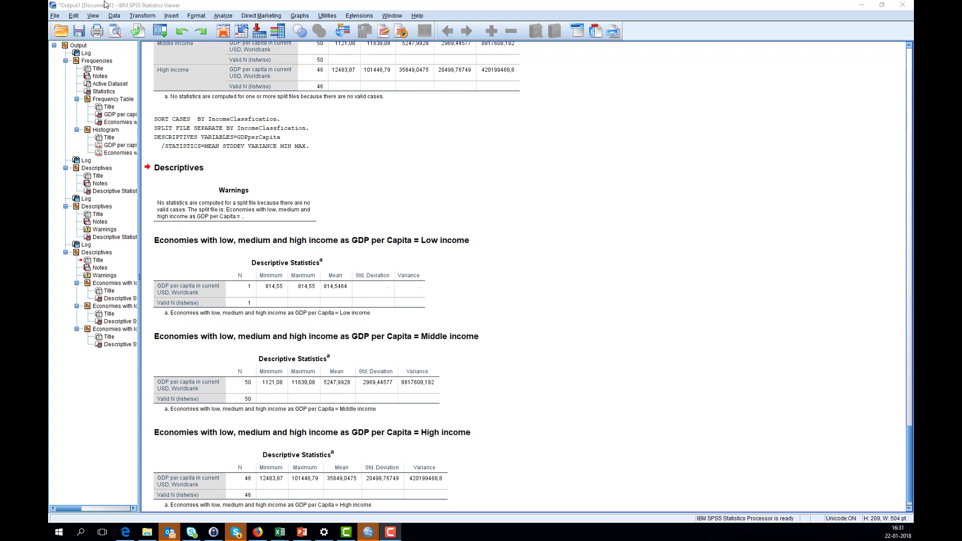
# Turn off the file split so that all cases are analyzed without creating groups.
pyautogui.click(114, 16)
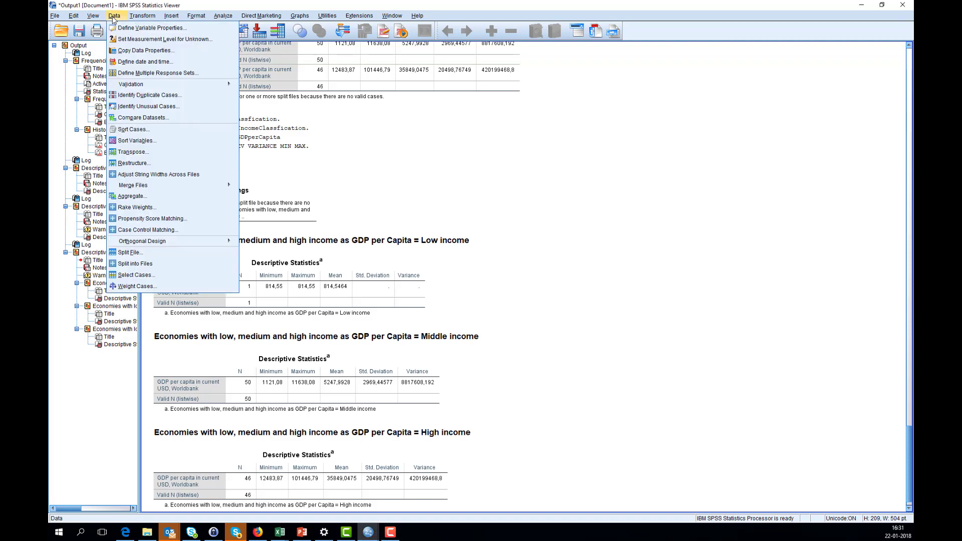
pyautogui.click(138, 254)
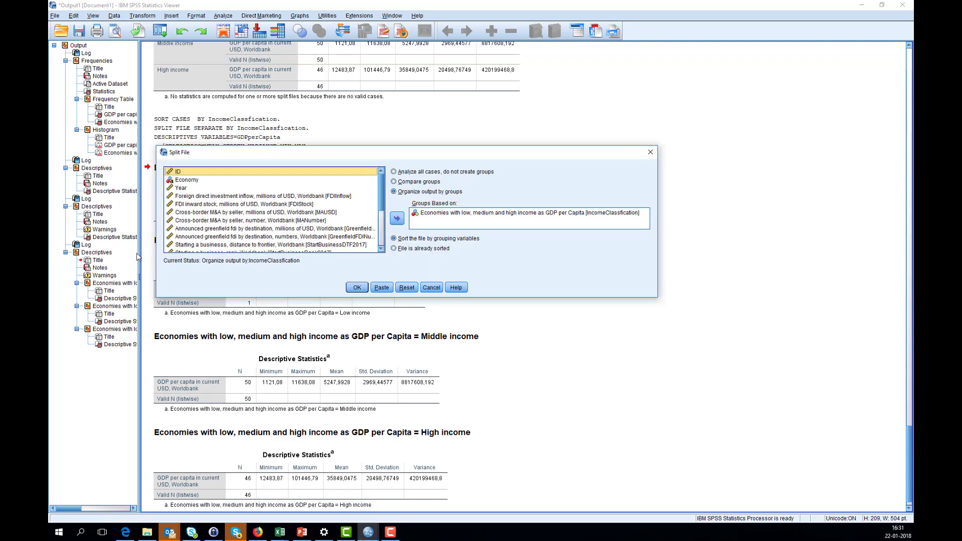
pyautogui.click(395, 172)
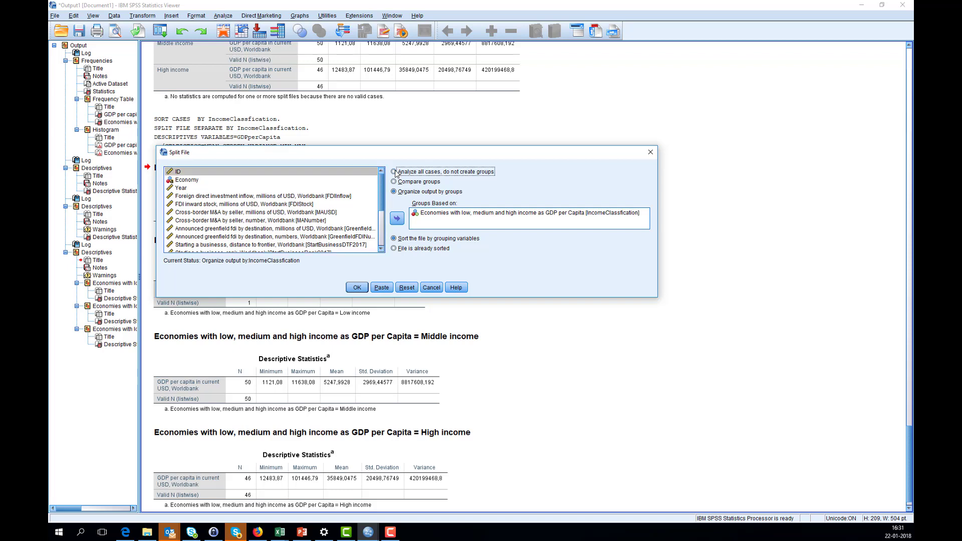
pyautogui.click(357, 287)
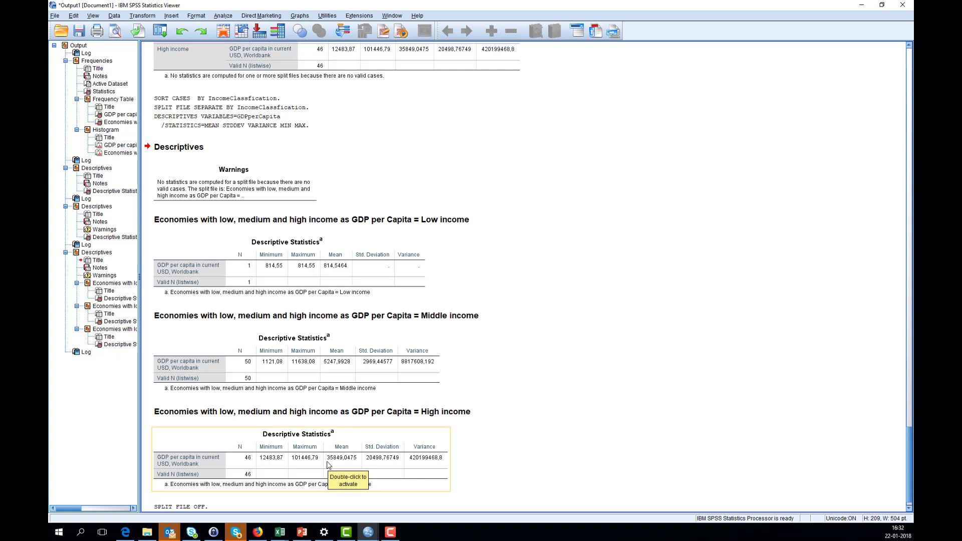
# Start a Means analysis, enlarge its dialog and list the variables by name instead of label.
pyautogui.click(226, 17)
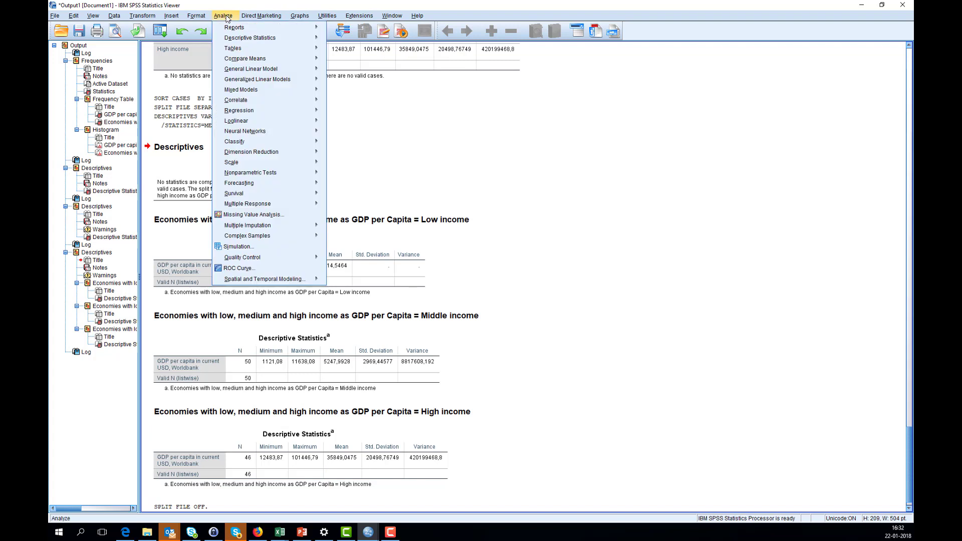
pyautogui.moveTo(241, 60)
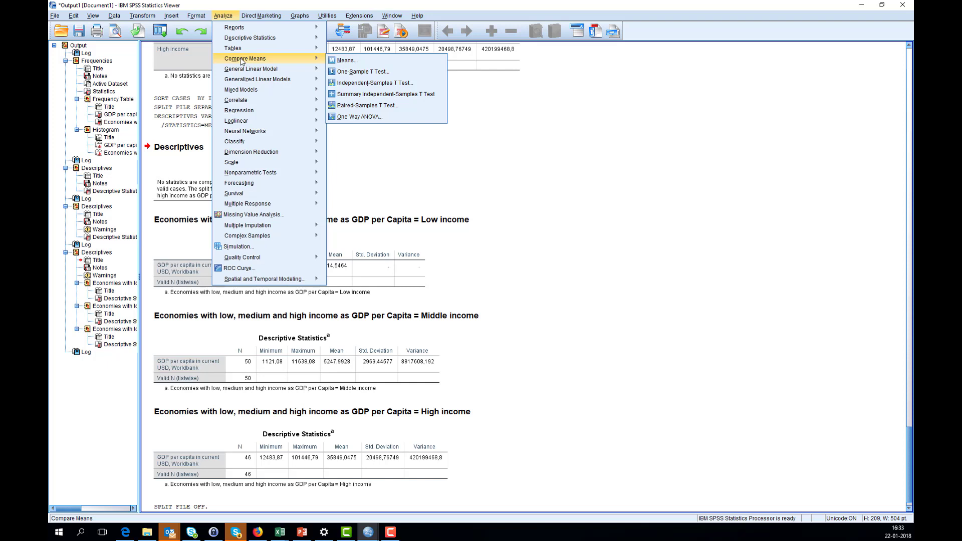
pyautogui.click(356, 60)
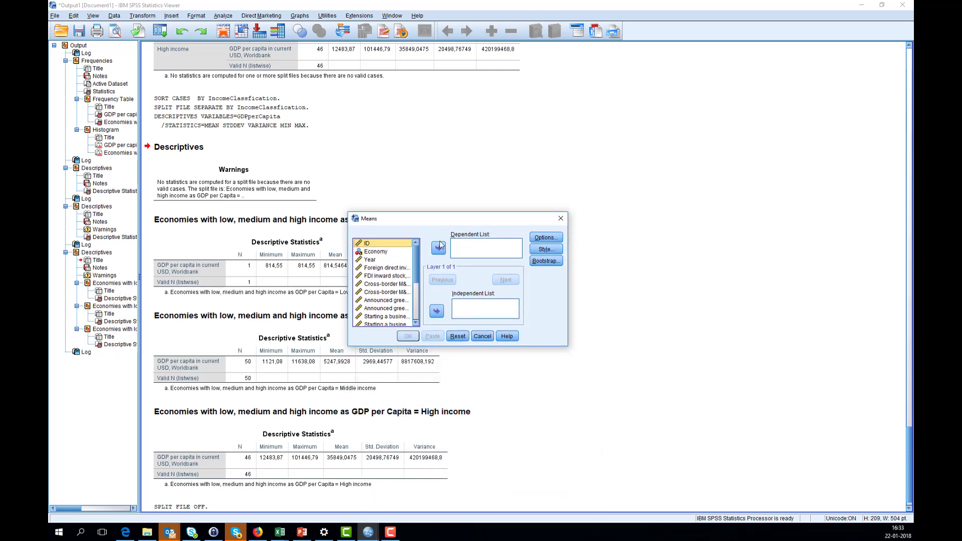
pyautogui.moveTo(348, 346); pyautogui.dragTo(173, 346)
pyautogui.rightClick(211, 279)
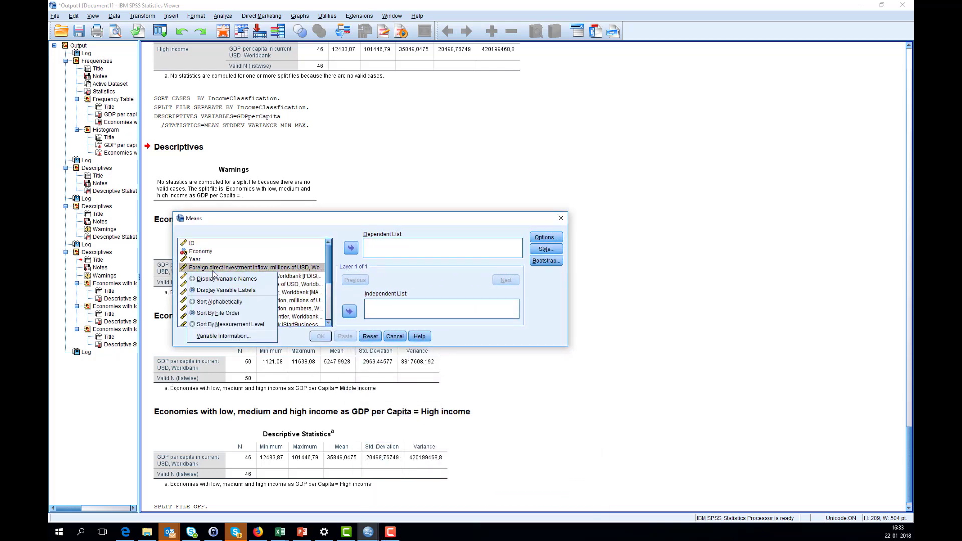
pyautogui.click(220, 283)
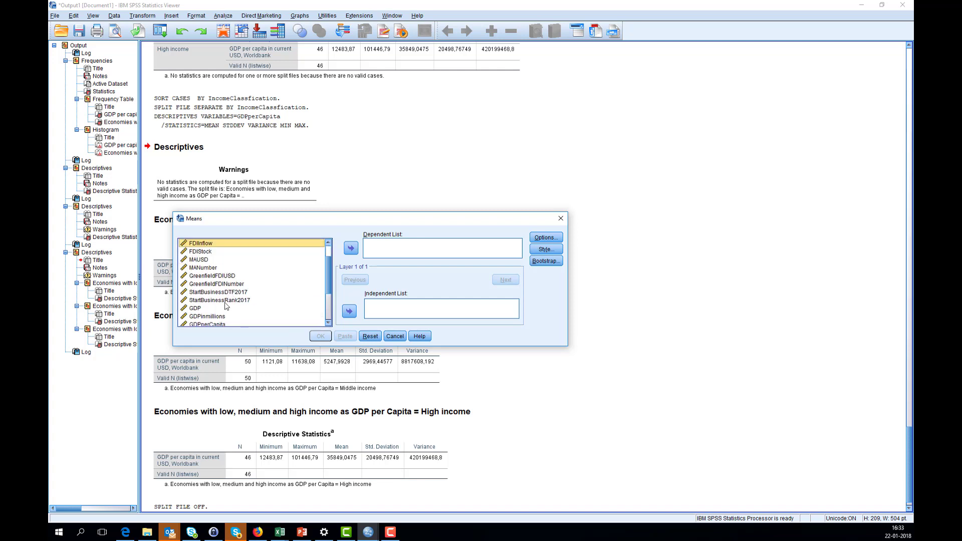
# Make GDPperCapita the dependent variable of the Means analysis, keeping mean, number of cases and standard deviation as cell statistics.
pyautogui.scroll(-3, 229, 295)
pyautogui.click(221, 277)
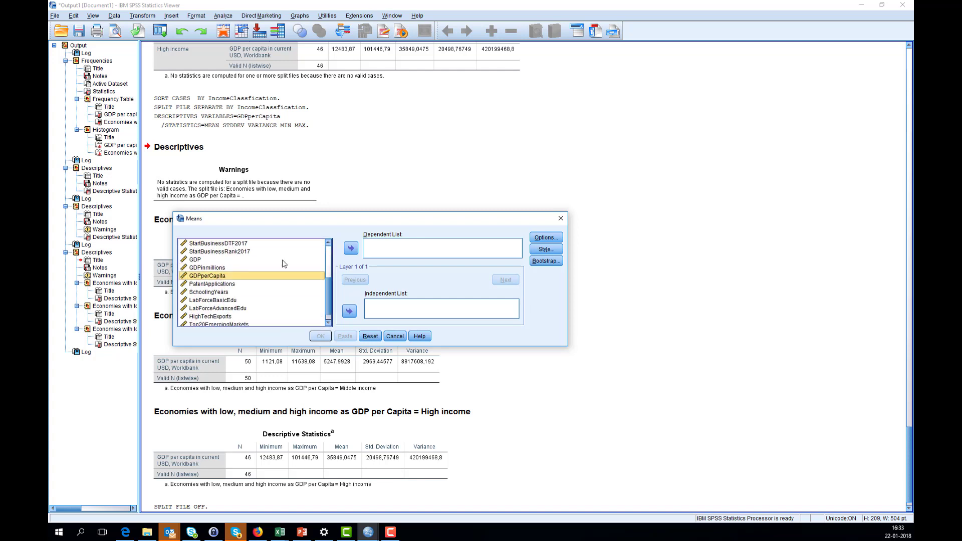
pyautogui.click(351, 248)
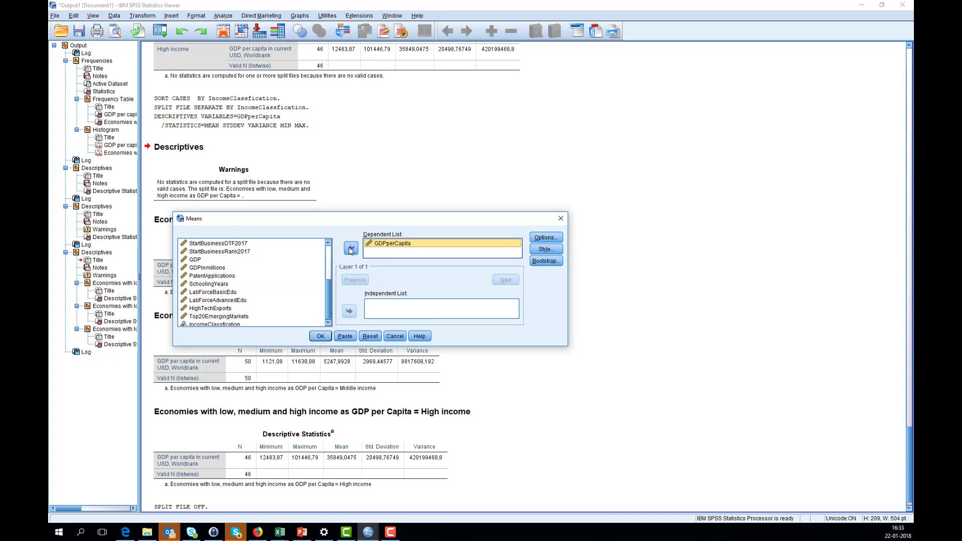
pyautogui.click(544, 238)
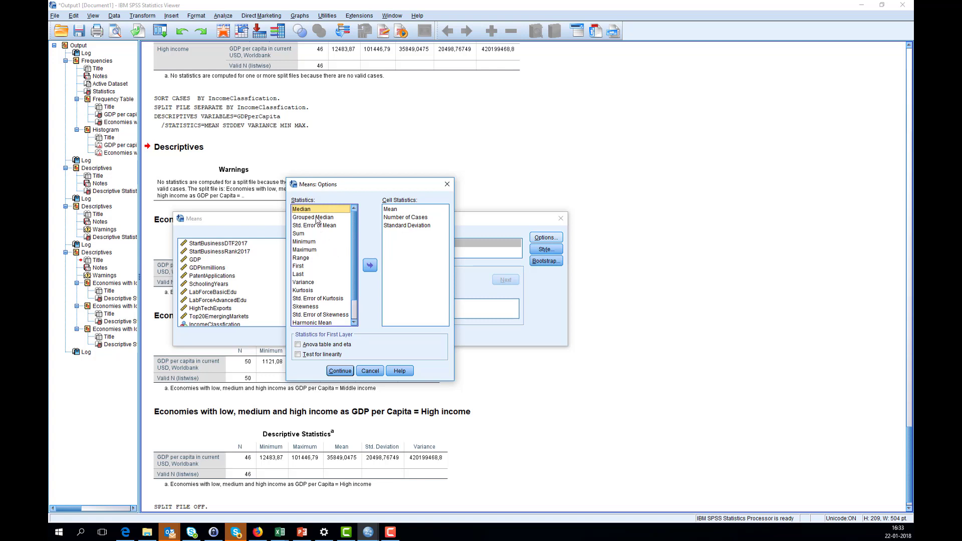
pyautogui.click(341, 371)
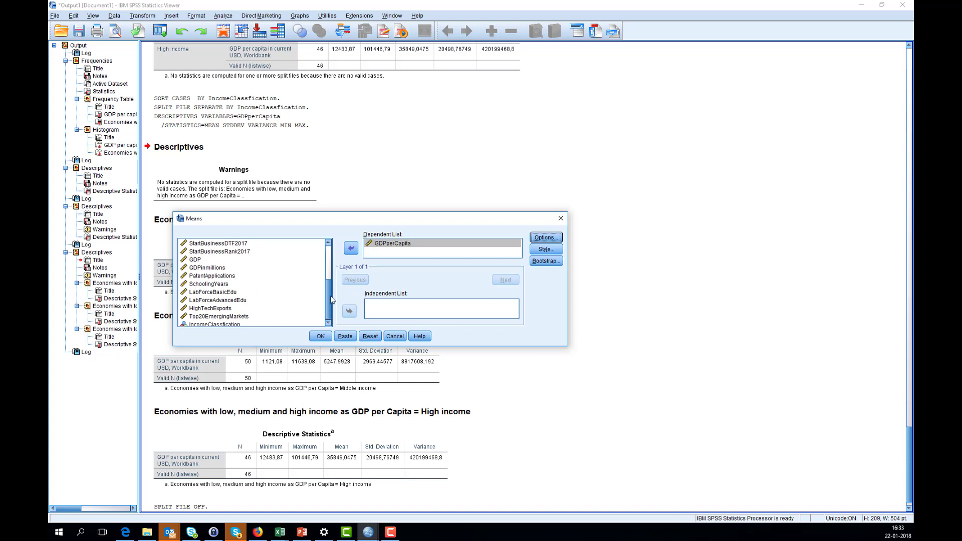
# Add IncomeClassfication as the independent variable and run the Means analysis.
pyautogui.click(227, 324)
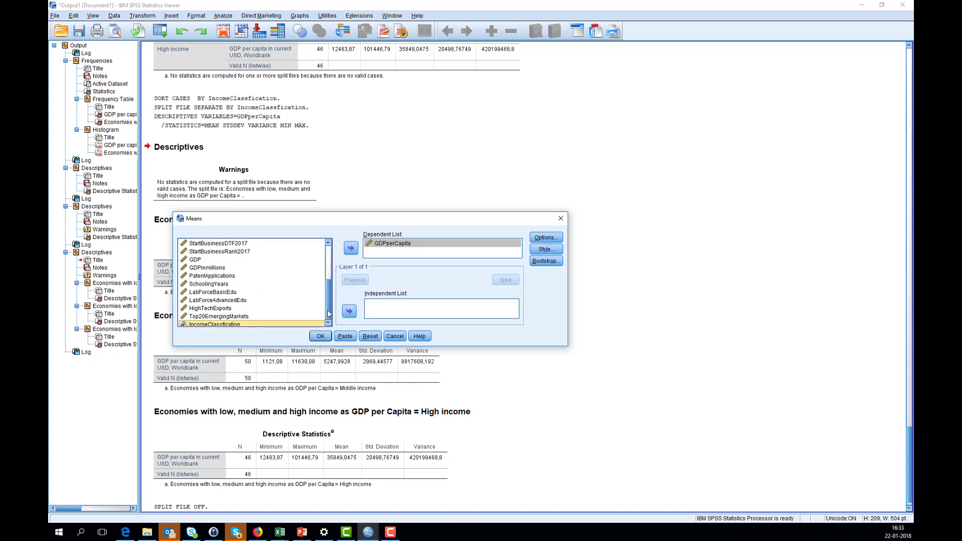
pyautogui.click(349, 311)
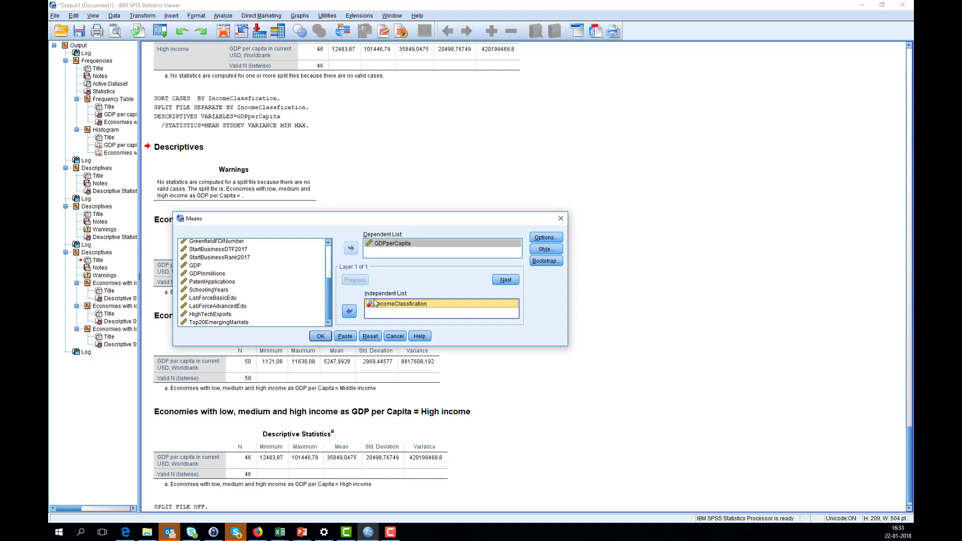
pyautogui.click(319, 337)
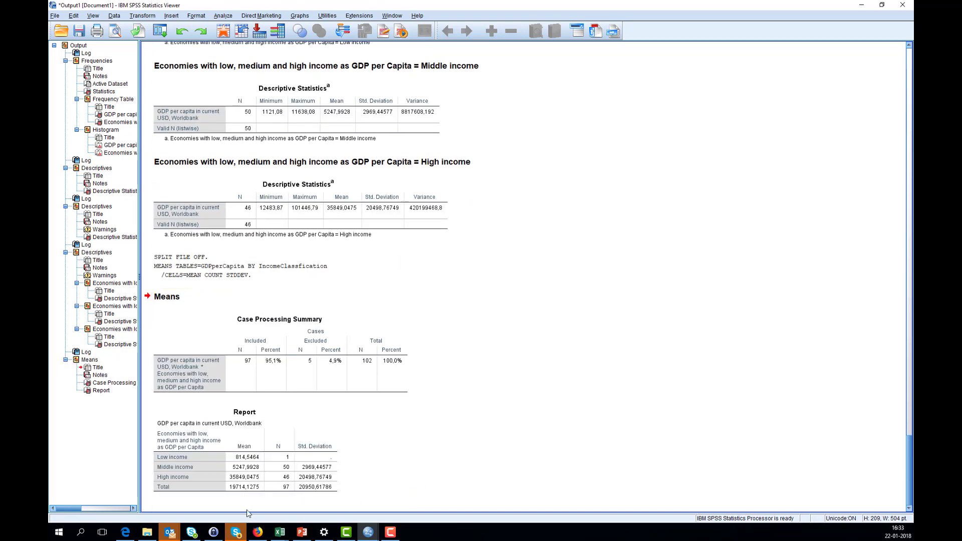
pyautogui.click(237, 493)
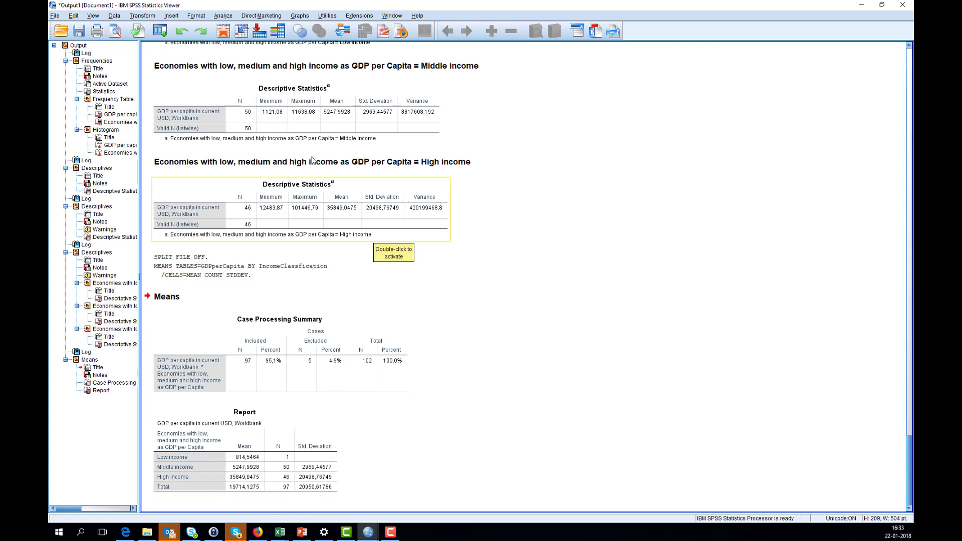
# Start an Independent-Samples T Test, enlarge its dialog and list the variables by name instead of label.
pyautogui.click(223, 16)
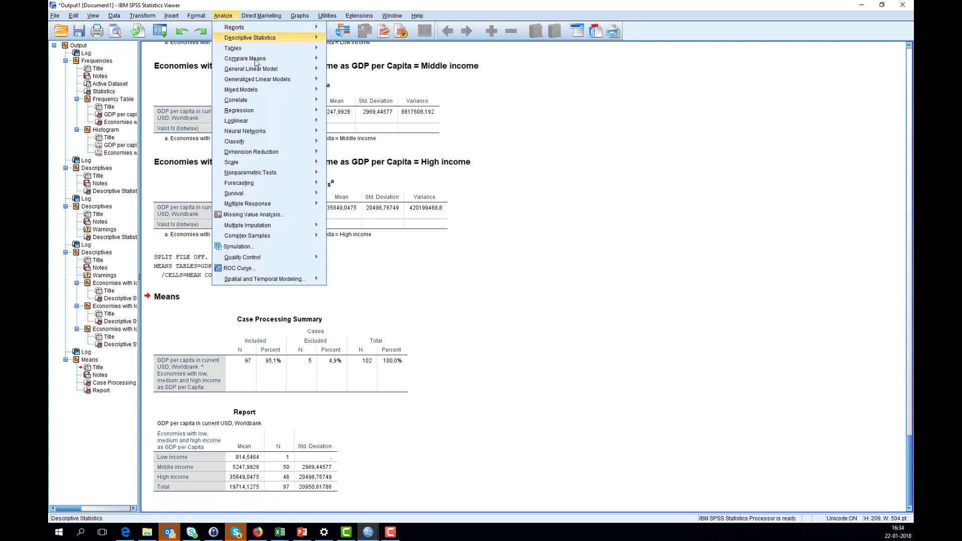
pyautogui.moveTo(260, 58)
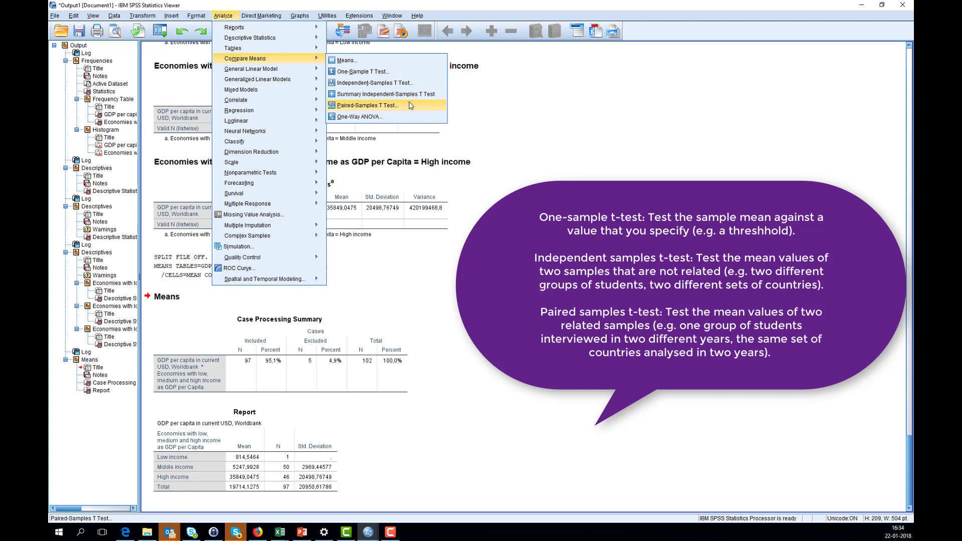
pyautogui.click(355, 85)
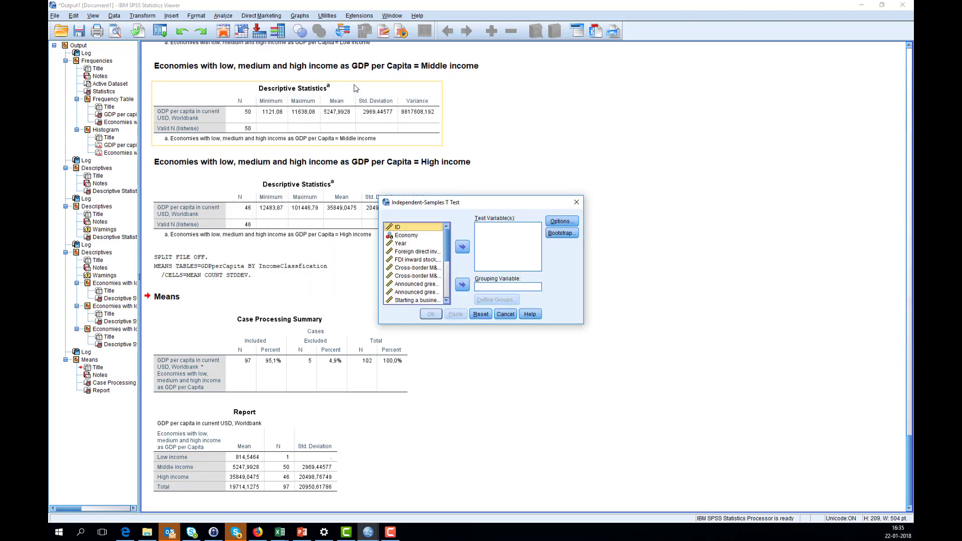
pyautogui.moveTo(380, 196); pyautogui.dragTo(270, 49)
pyautogui.rightClick(310, 142)
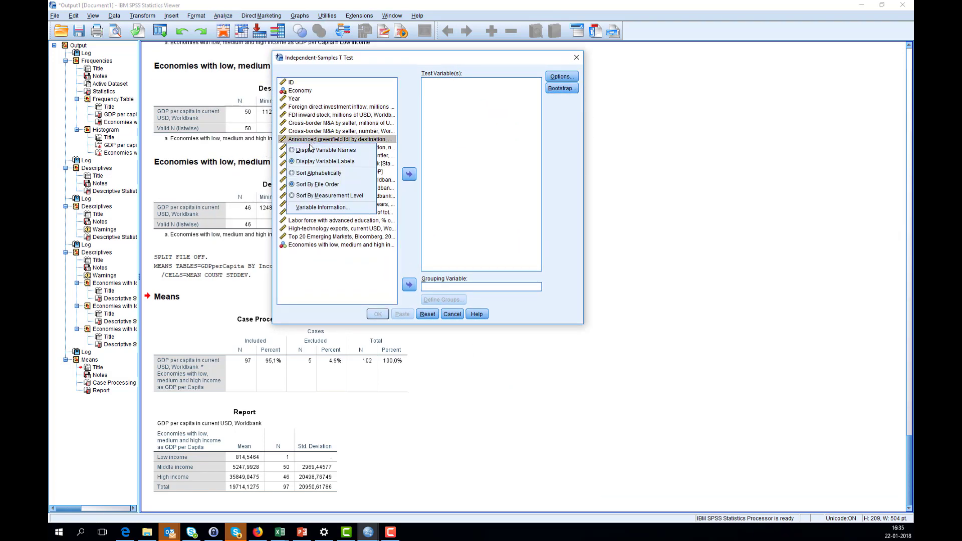
pyautogui.click(312, 150)
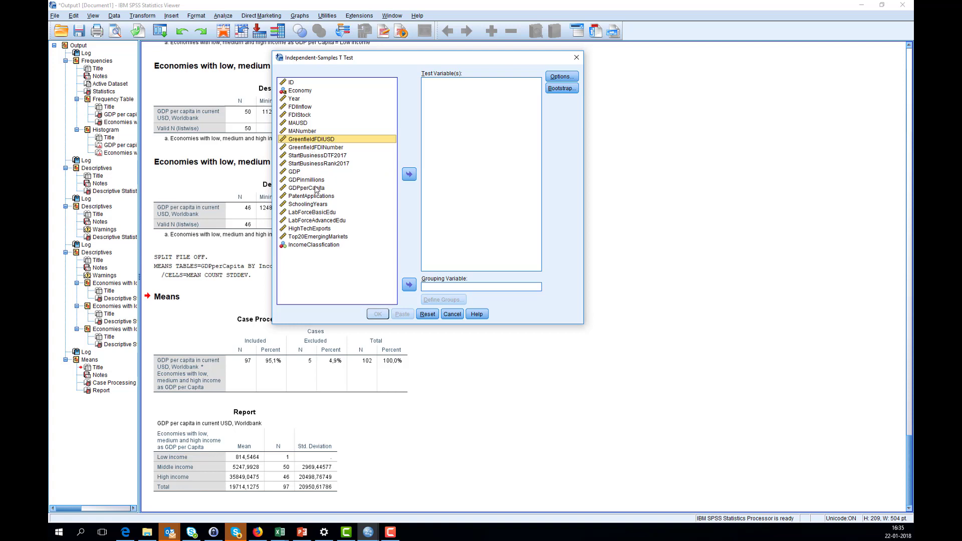
# Make GDPperCapita the test variable and IncomeClassfication the grouping variable of the t-test.
pyautogui.click(316, 188)
pyautogui.click(410, 175)
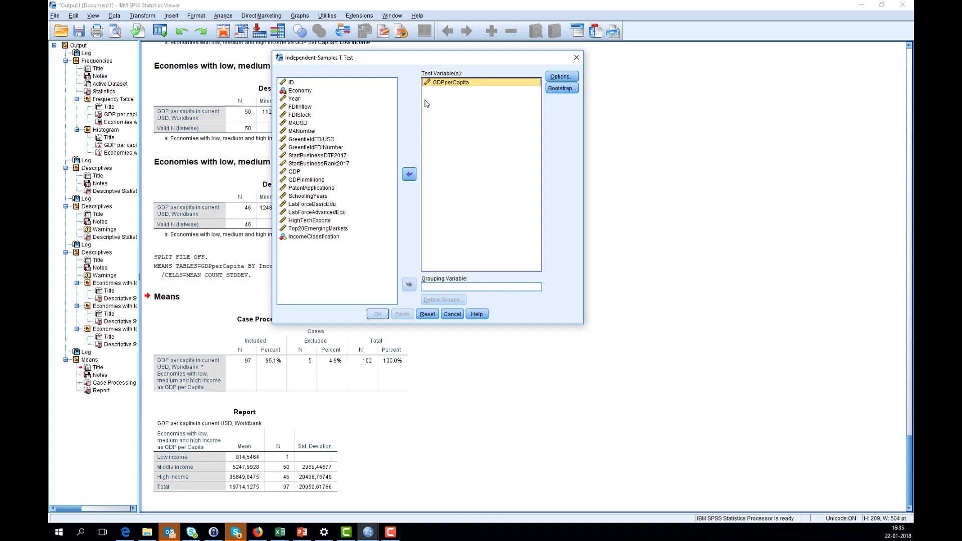
pyautogui.click(300, 237)
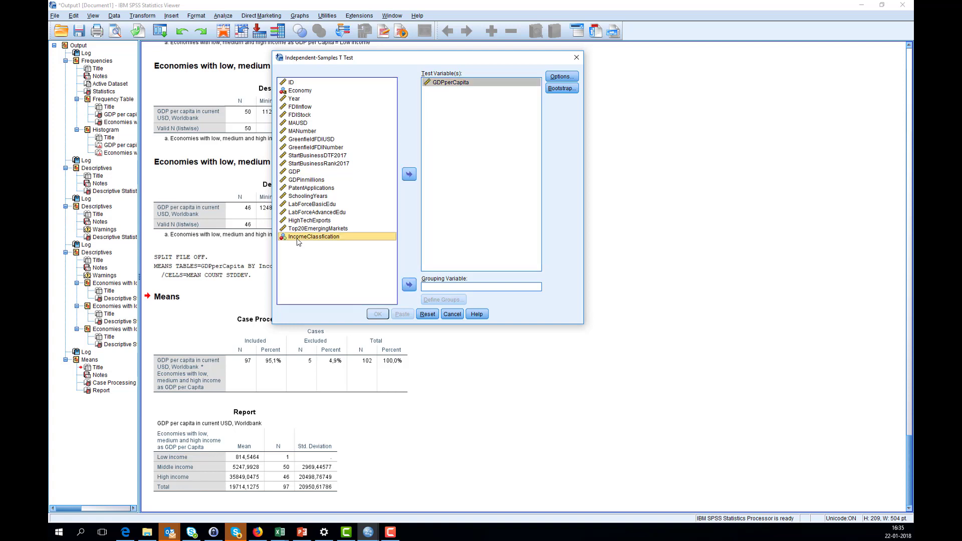
pyautogui.click(409, 286)
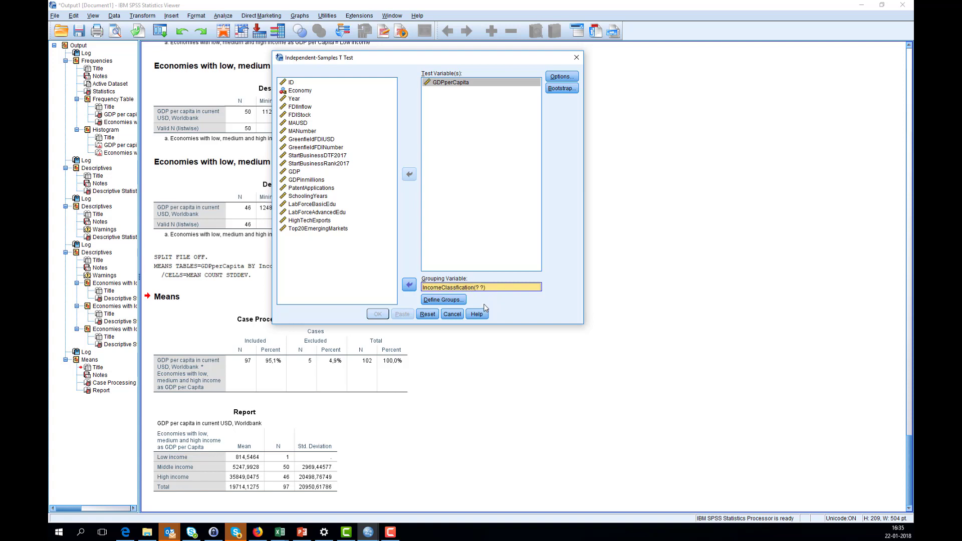
# Define group 1 as value 2 and group 2 as value 3, and run the independent-samples t-test.
pyautogui.click(453, 300)
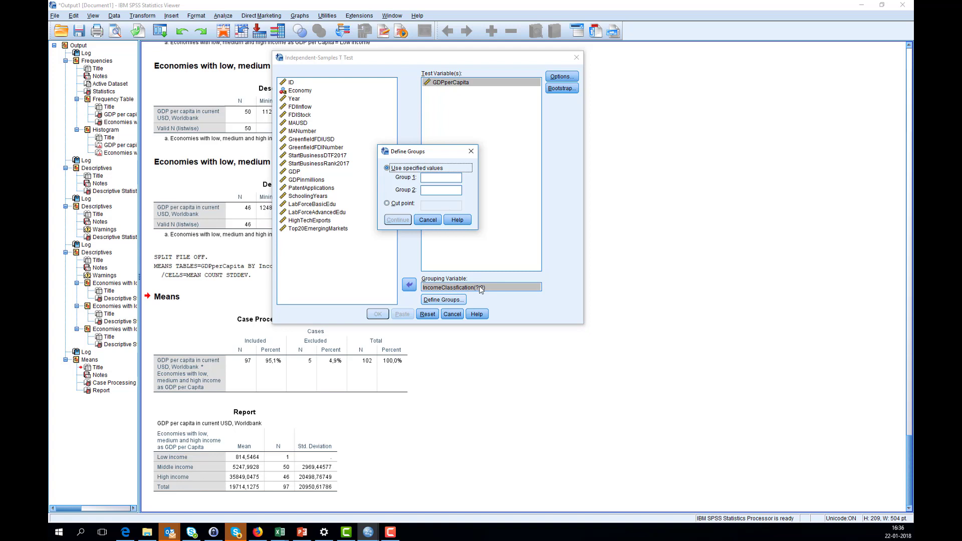
pyautogui.click(430, 178)
pyautogui.write('2')
pyautogui.write('3')
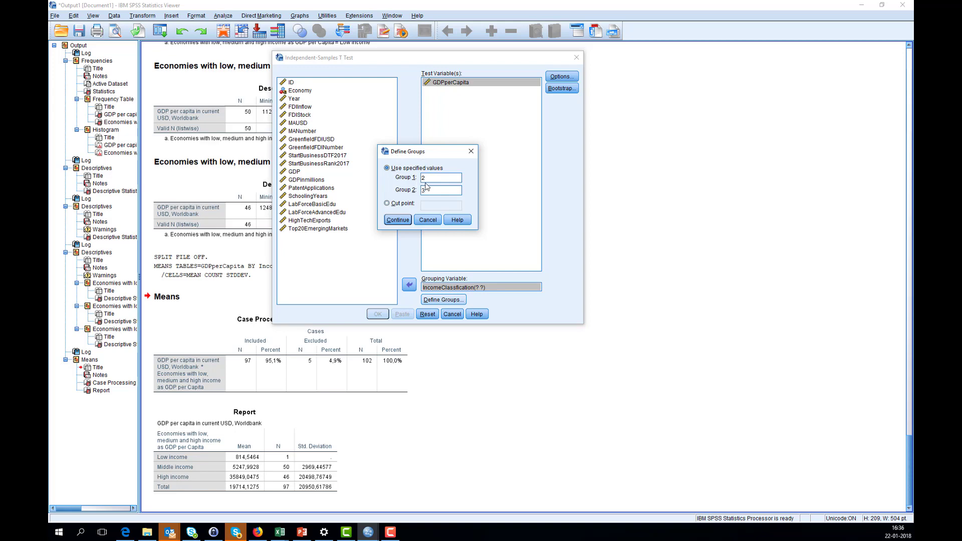
pyautogui.click(424, 177)
pyautogui.click(398, 220)
pyautogui.click(377, 313)
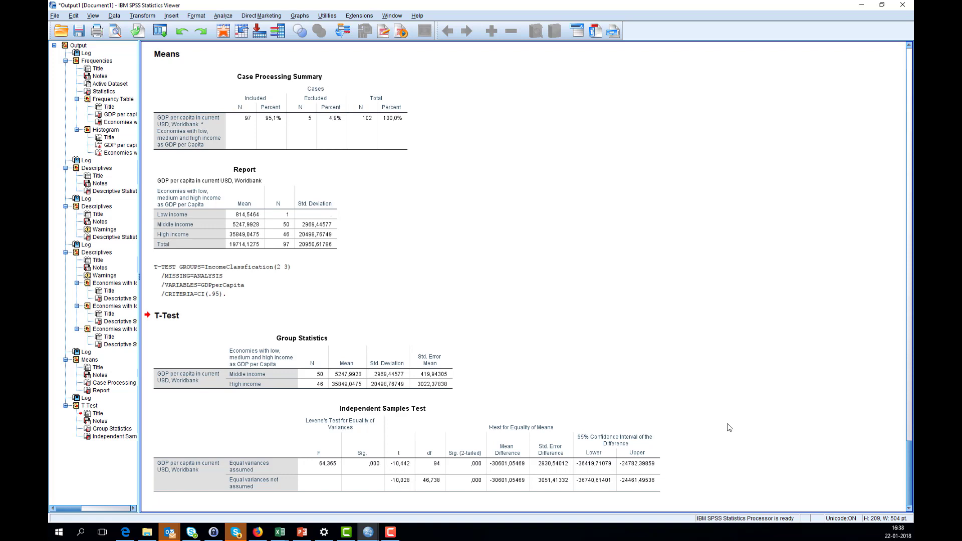
# Examine the Group Statistics and Independent Samples Test tables, including Levene's test and the t-test for equality of means.
pyautogui.click(604, 455)
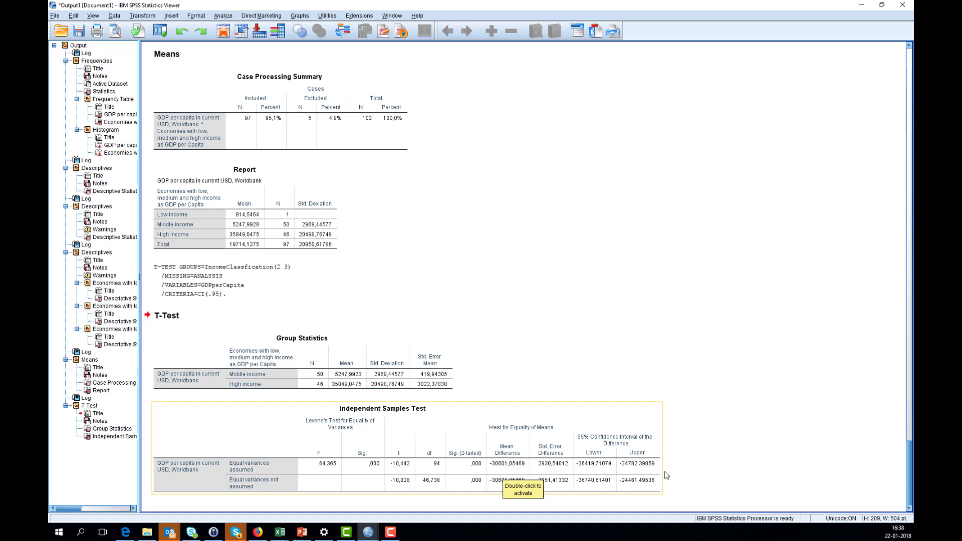
pyautogui.click(766, 453)
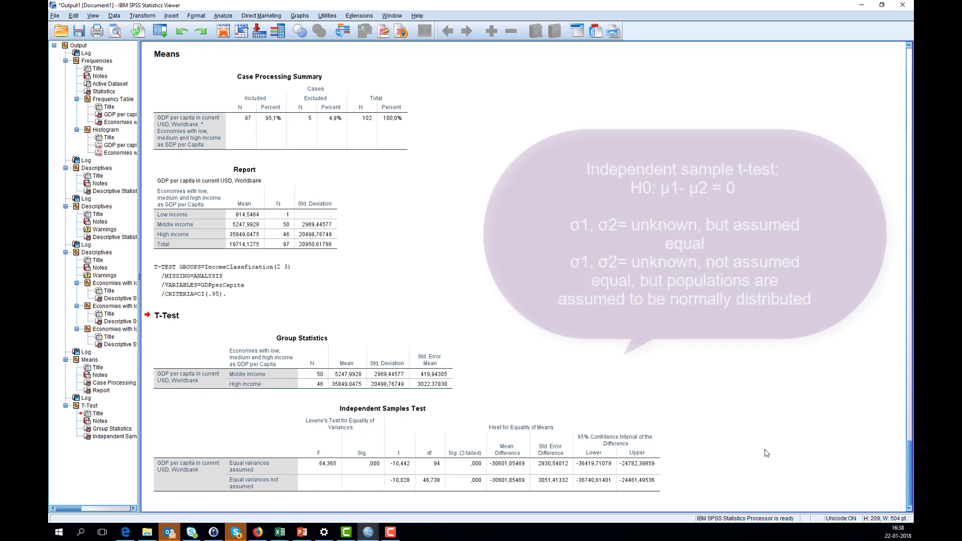
pyautogui.click(425, 386)
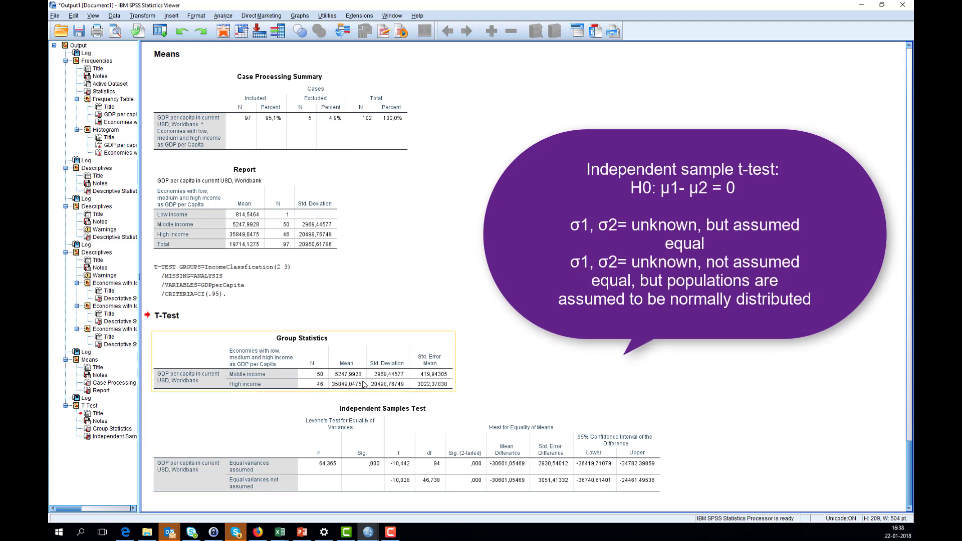
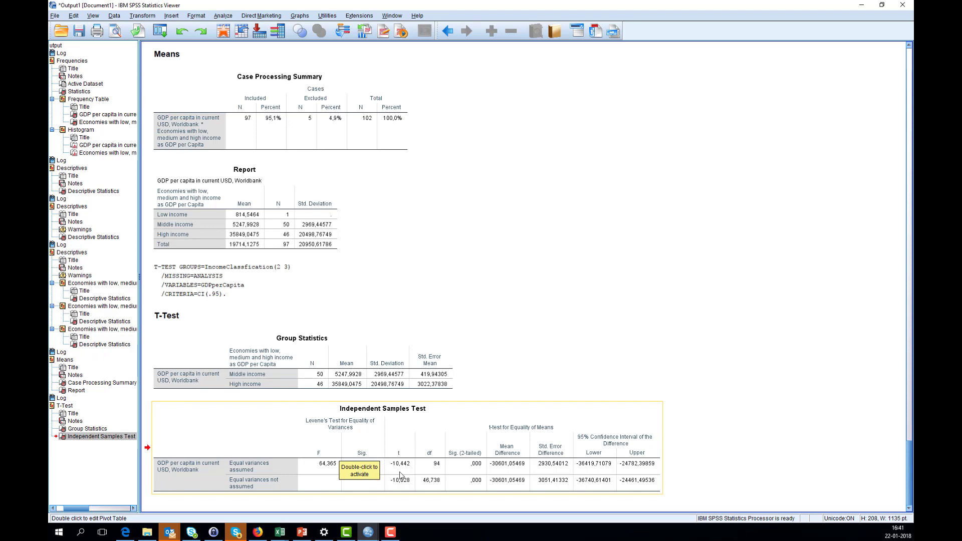
pyautogui.moveTo(399, 473); pyautogui.dragTo(571, 350)
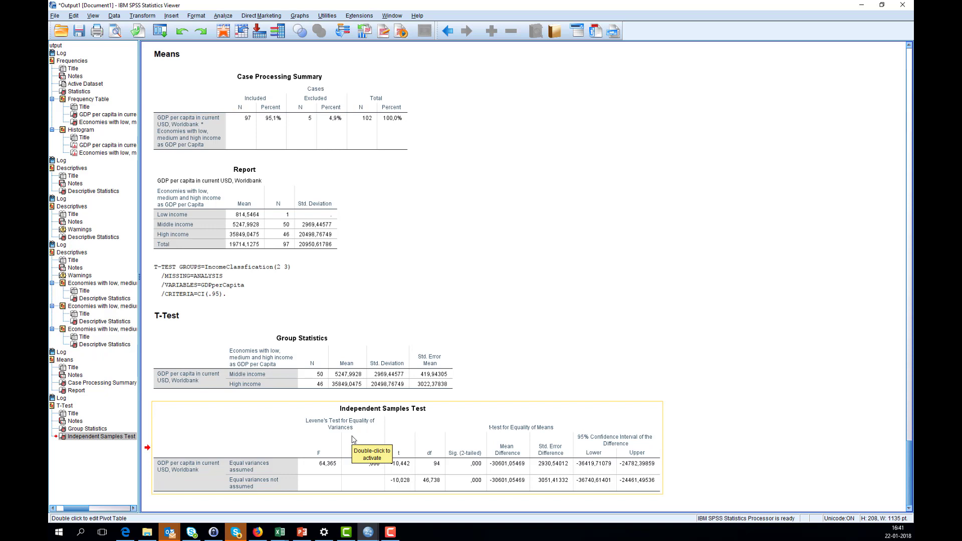
pyautogui.moveTo(352, 439); pyautogui.dragTo(576, 366)
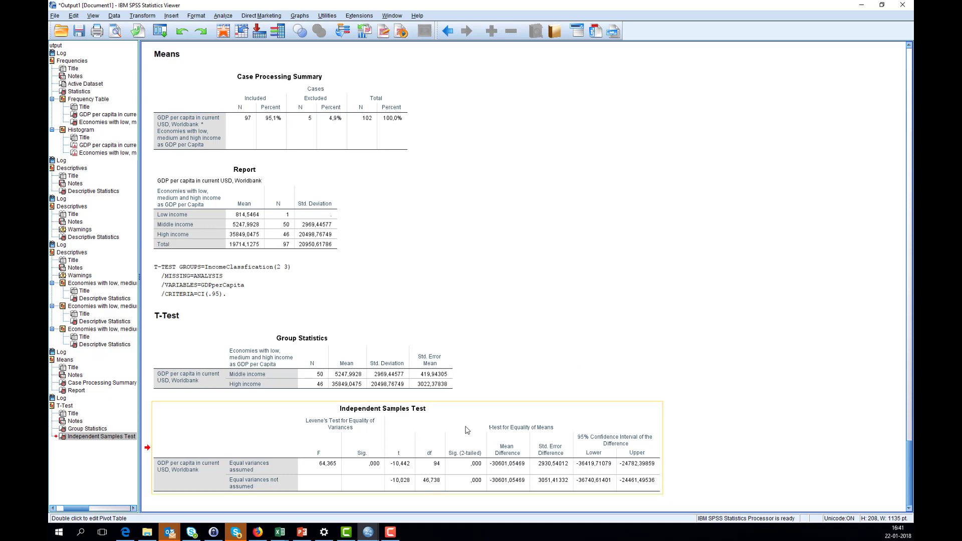
pyautogui.moveTo(353, 429); pyautogui.dragTo(586, 344)
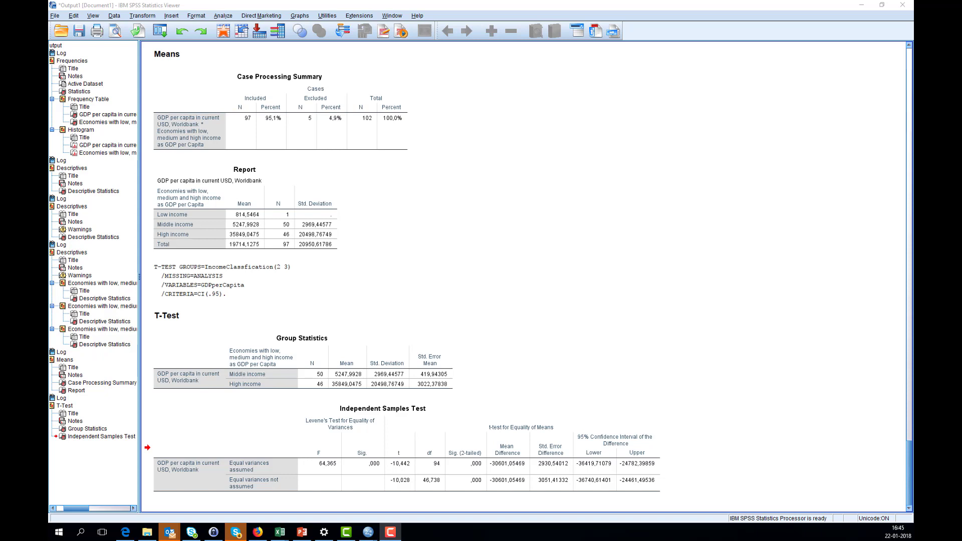
# Try to save the output as a Viewer file named First Analyses2018 in the RawData_2017 folder.
pyautogui.click(54, 16)
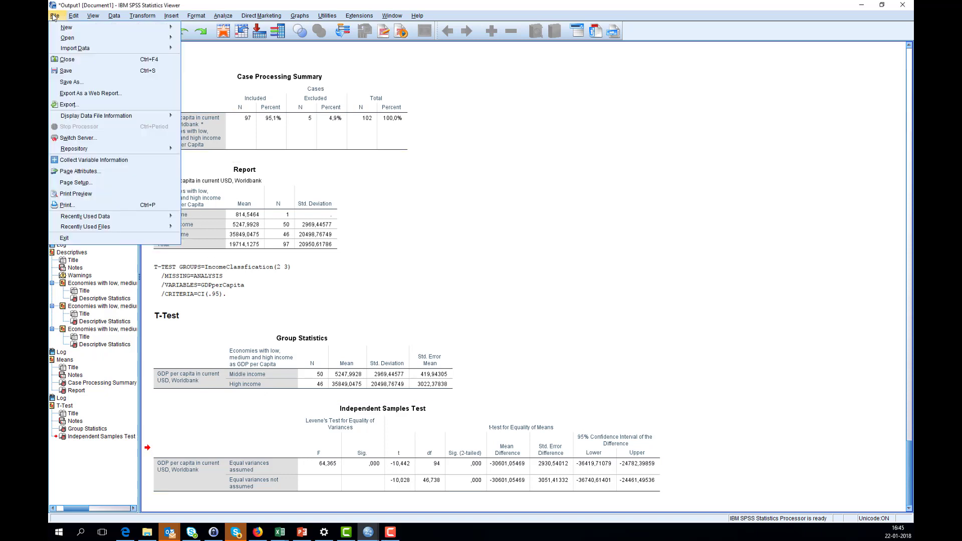
pyautogui.click(78, 84)
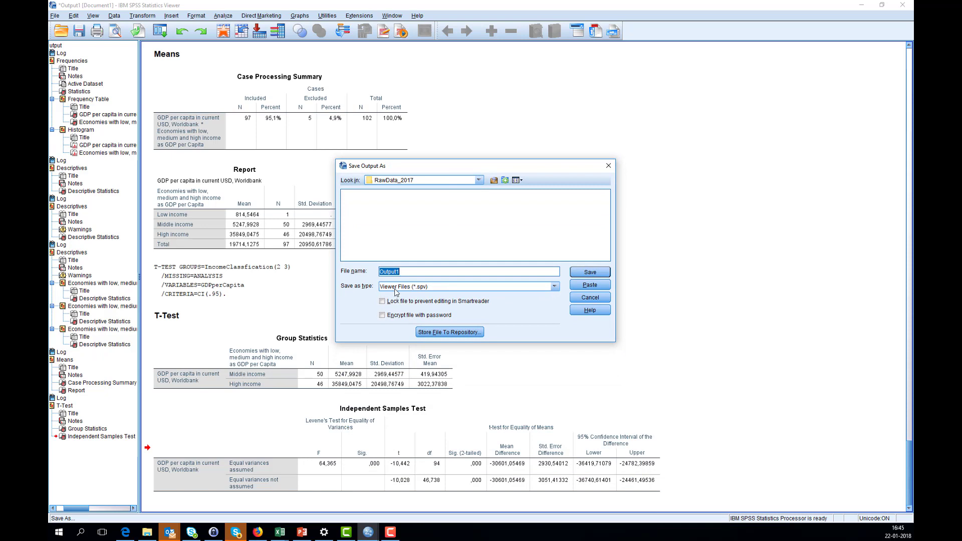
pyautogui.press('BackSpace')
pyautogui.write('First Analyses2018')
pyautogui.click(479, 180)
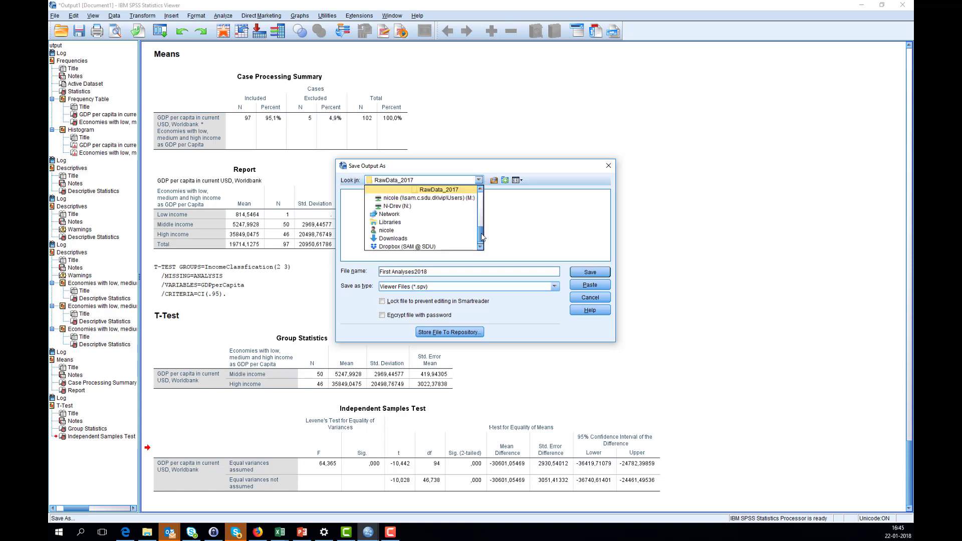
pyautogui.scroll(-3, 481, 233)
pyautogui.scroll(-1, 478, 209)
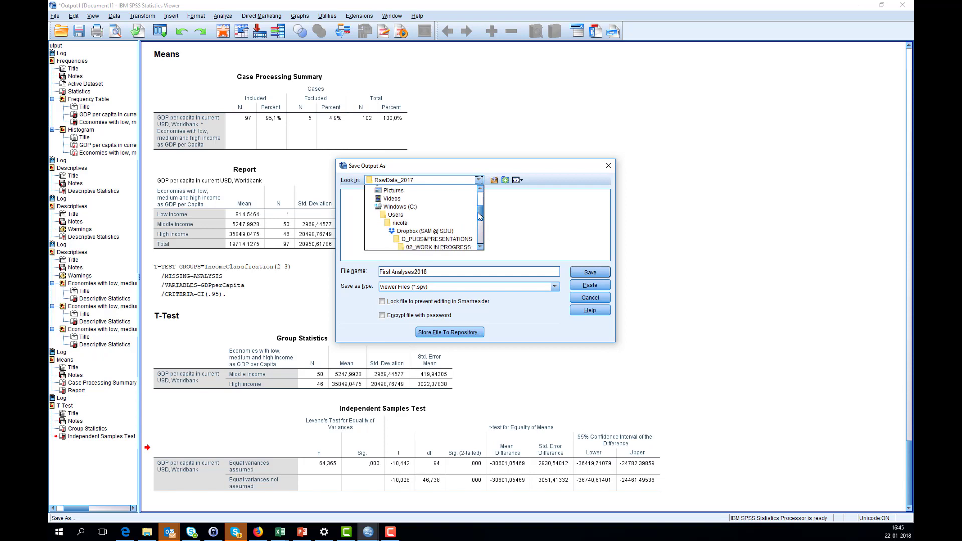
pyautogui.click(595, 274)
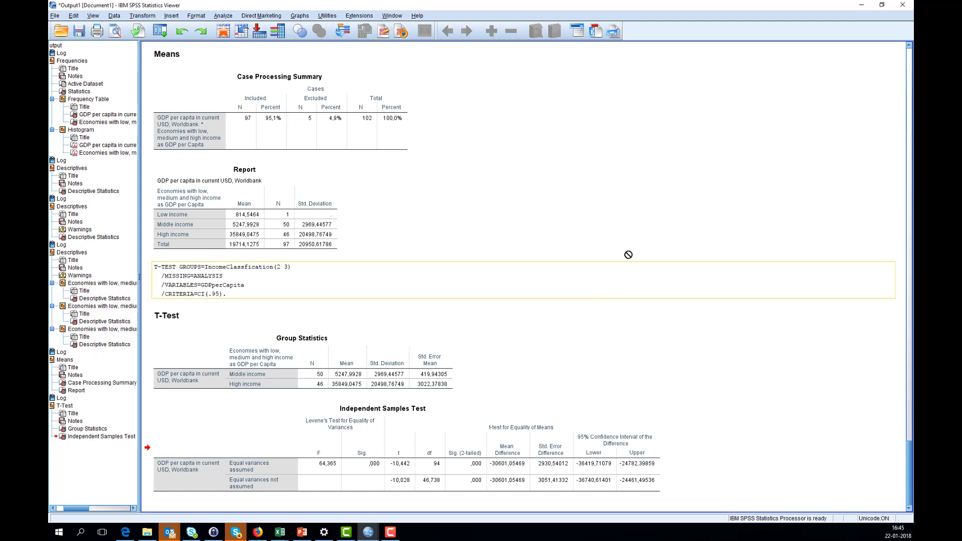
# Switch to the InternationalMarkets dataset and save a copy on the Desktop, prefixing the file name with the author's surname and an underscore.
pyautogui.click(387, 16)
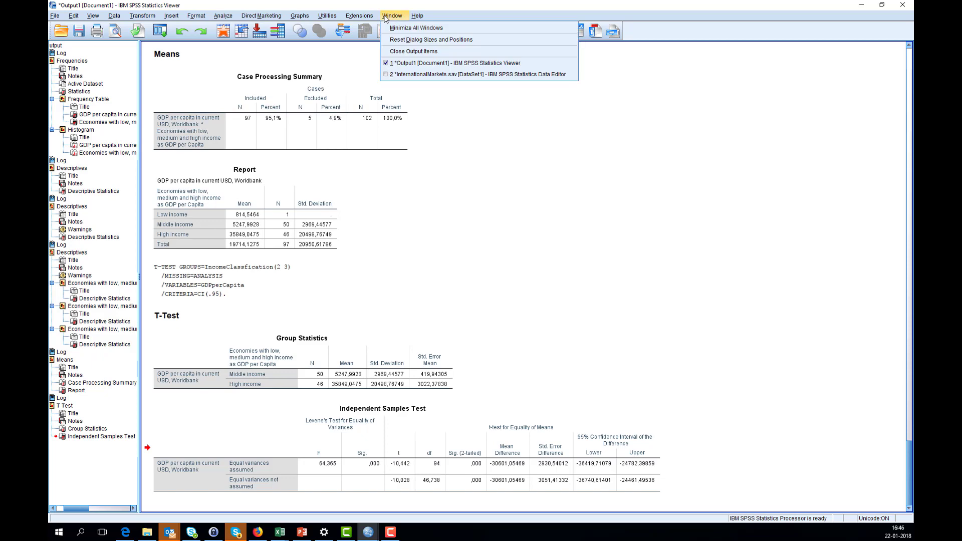
pyautogui.click(407, 76)
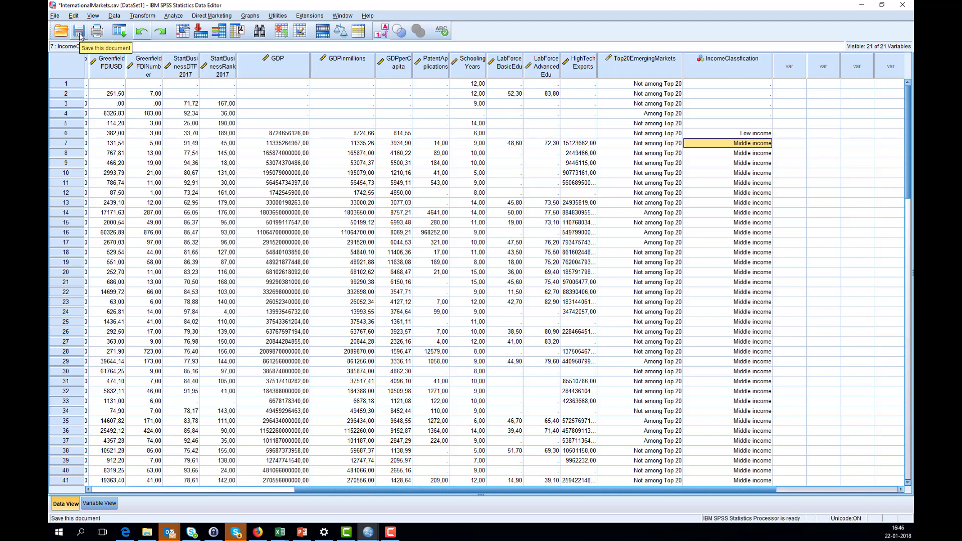
pyautogui.click(54, 17)
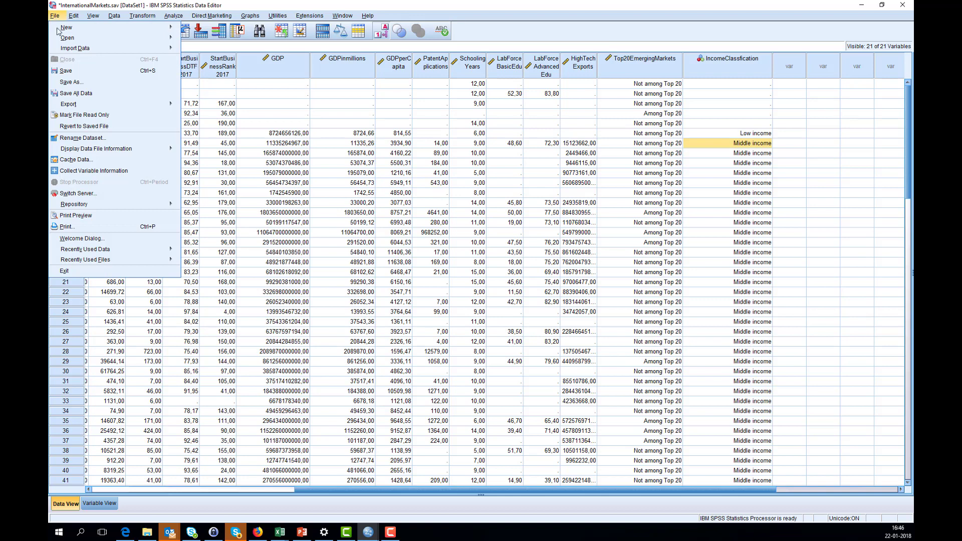
pyautogui.click(75, 83)
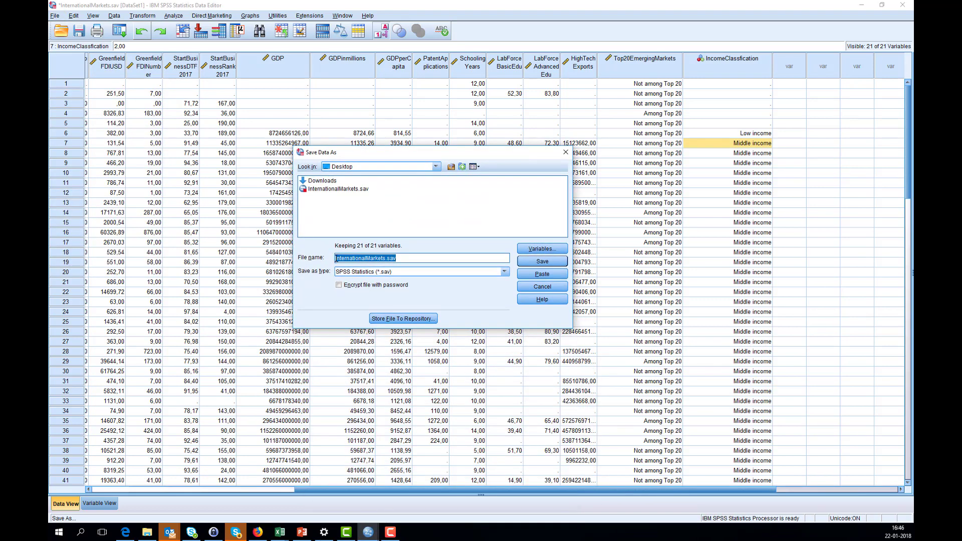
pyautogui.write('Richter_')
pyautogui.click(534, 263)
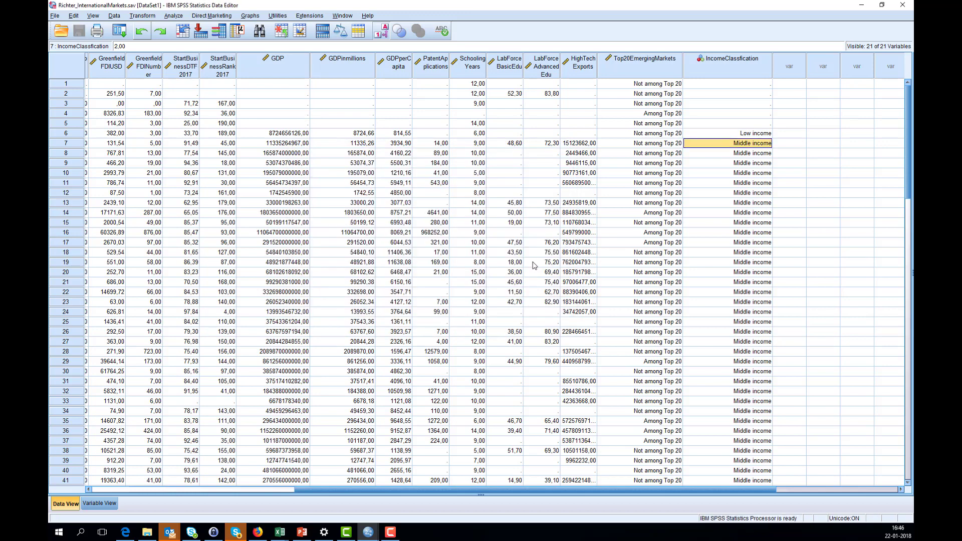